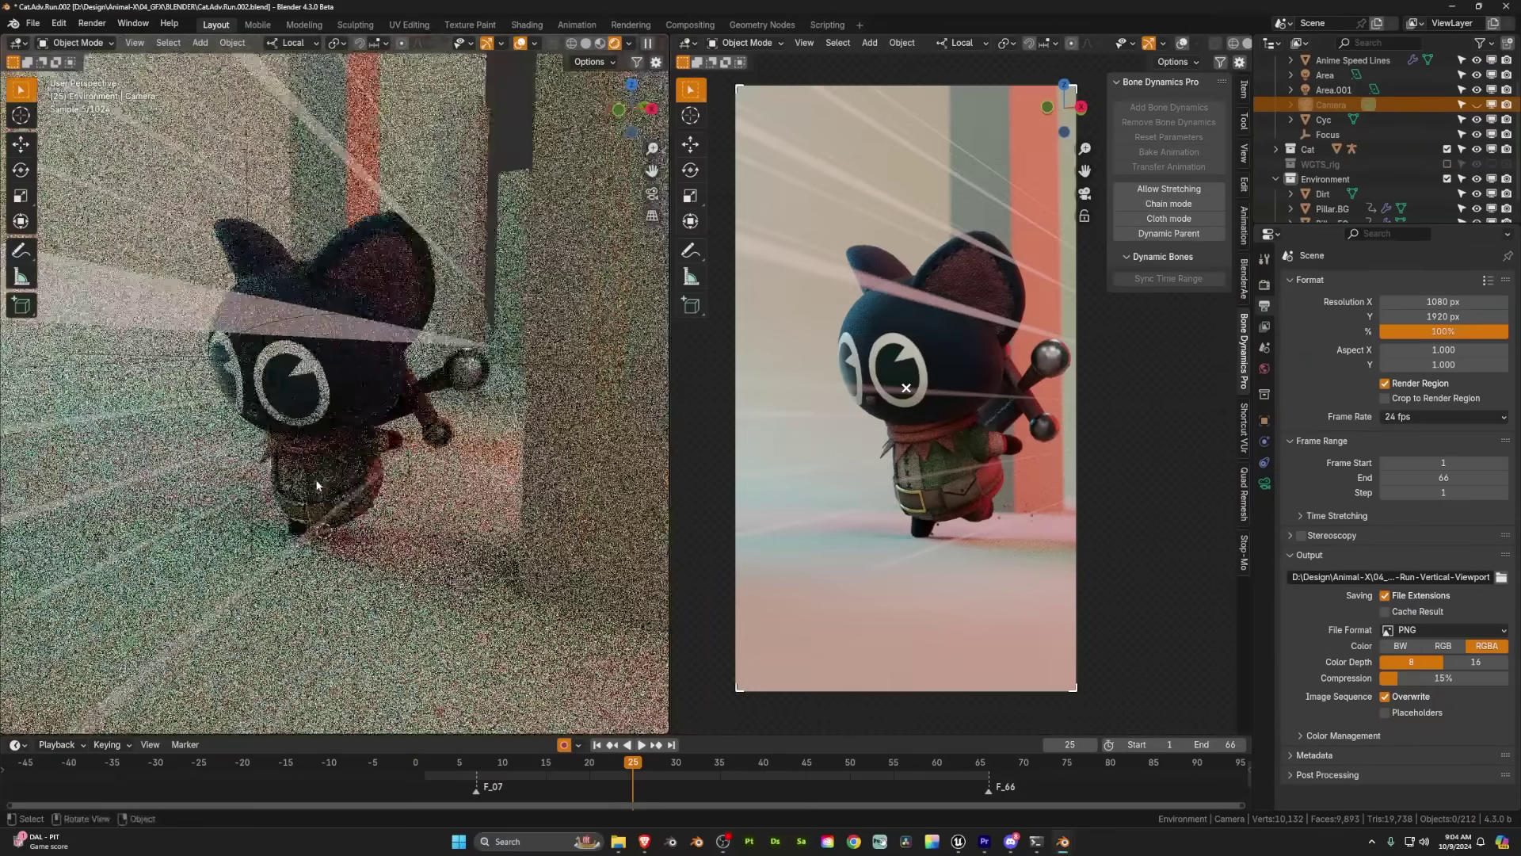
- Reposition the light near the cat and enable the Mist render pass
middle_click_drag(317, 485, 357, 428)
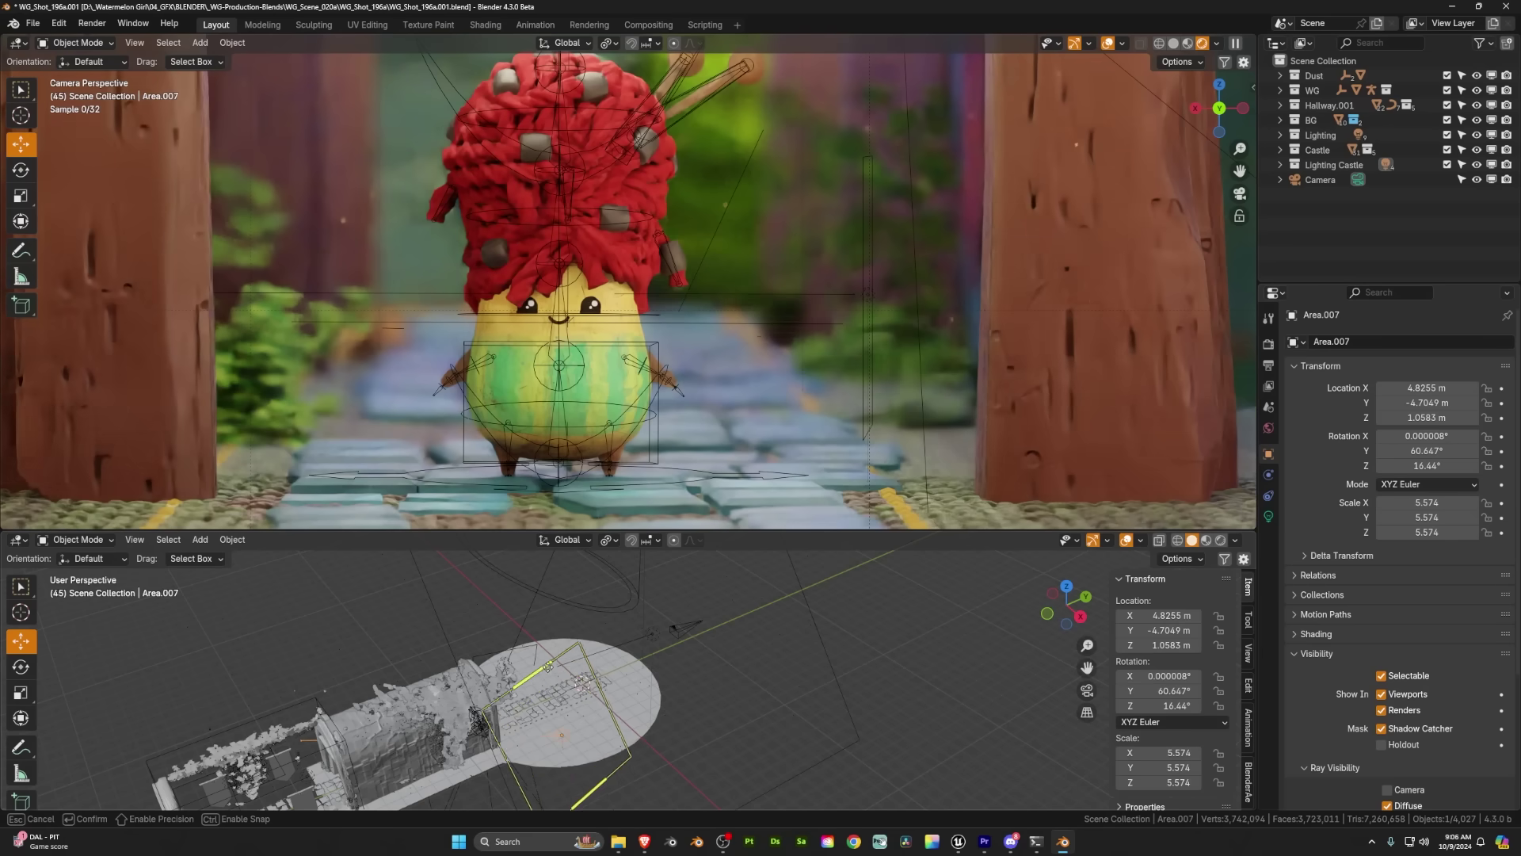
left_click(549, 668)
left_click(1269, 516)
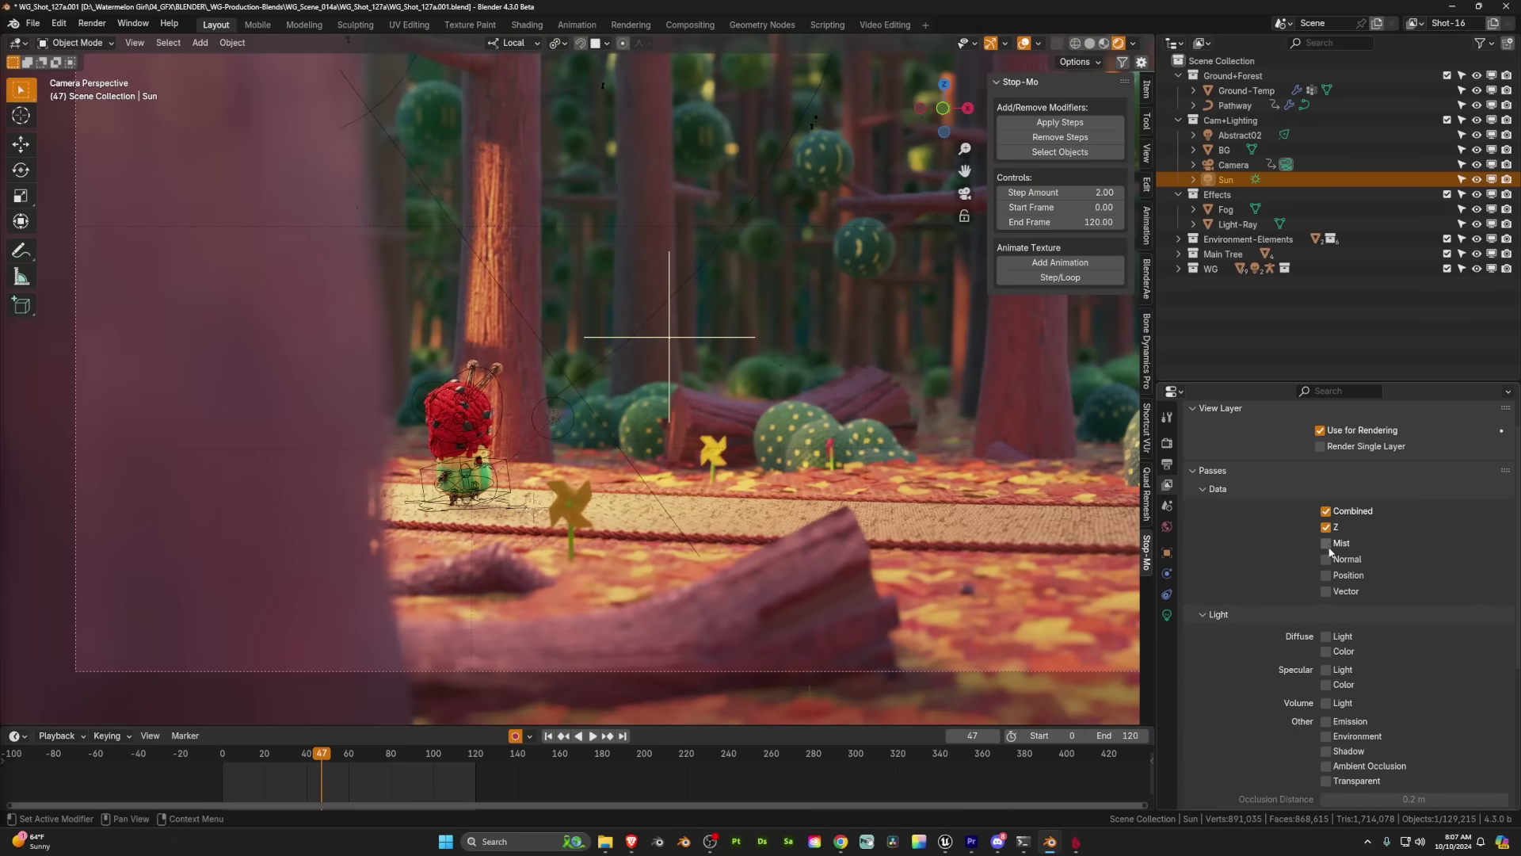
left_click(1327, 544)
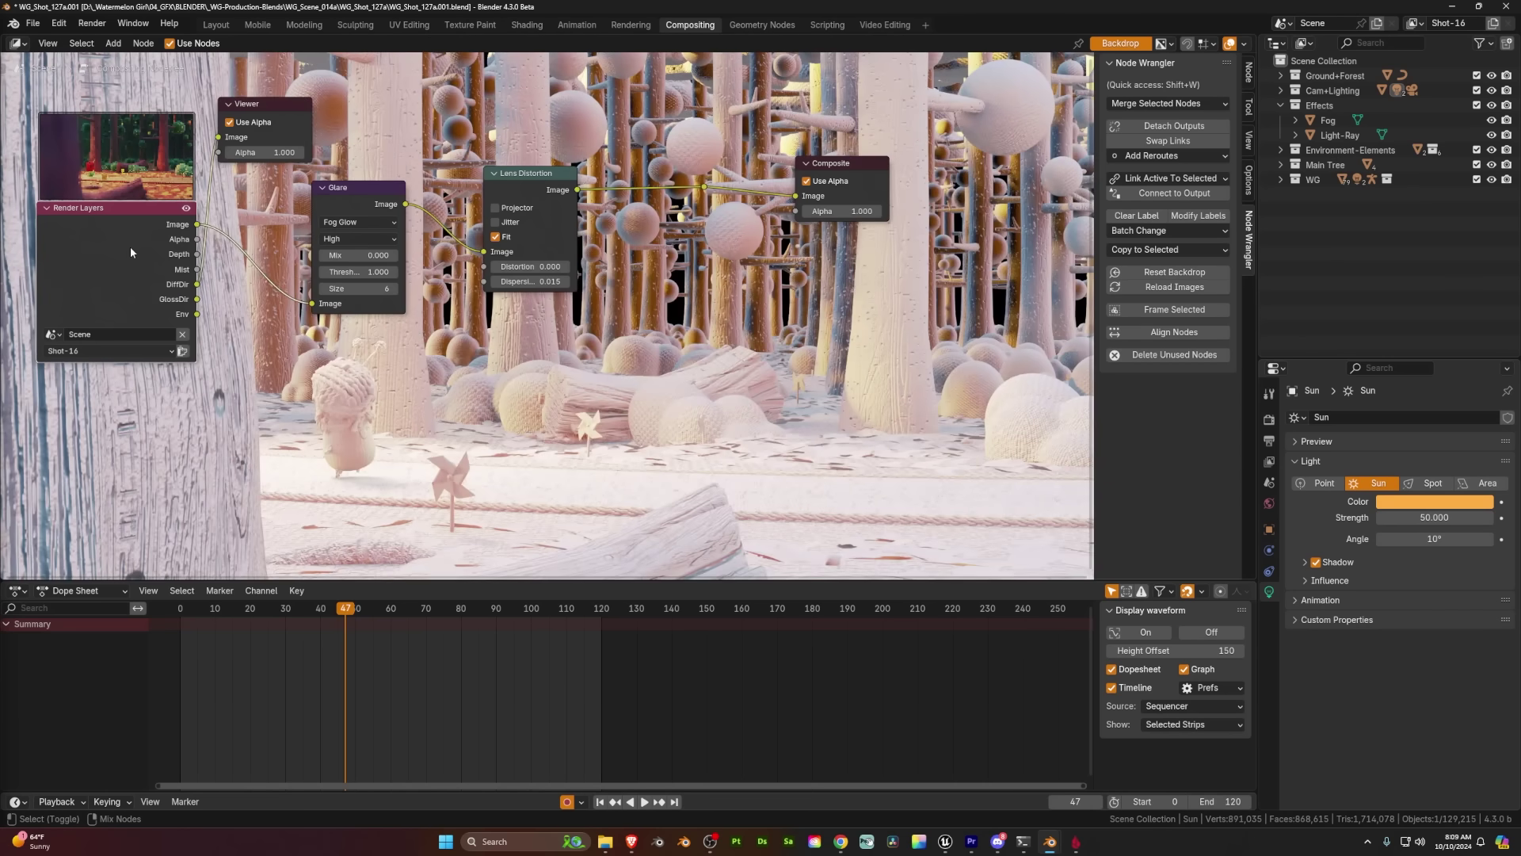
- Preview the GlossDir pass in the Compositor backdrop
left_click(130, 250, "ctrl+shift")
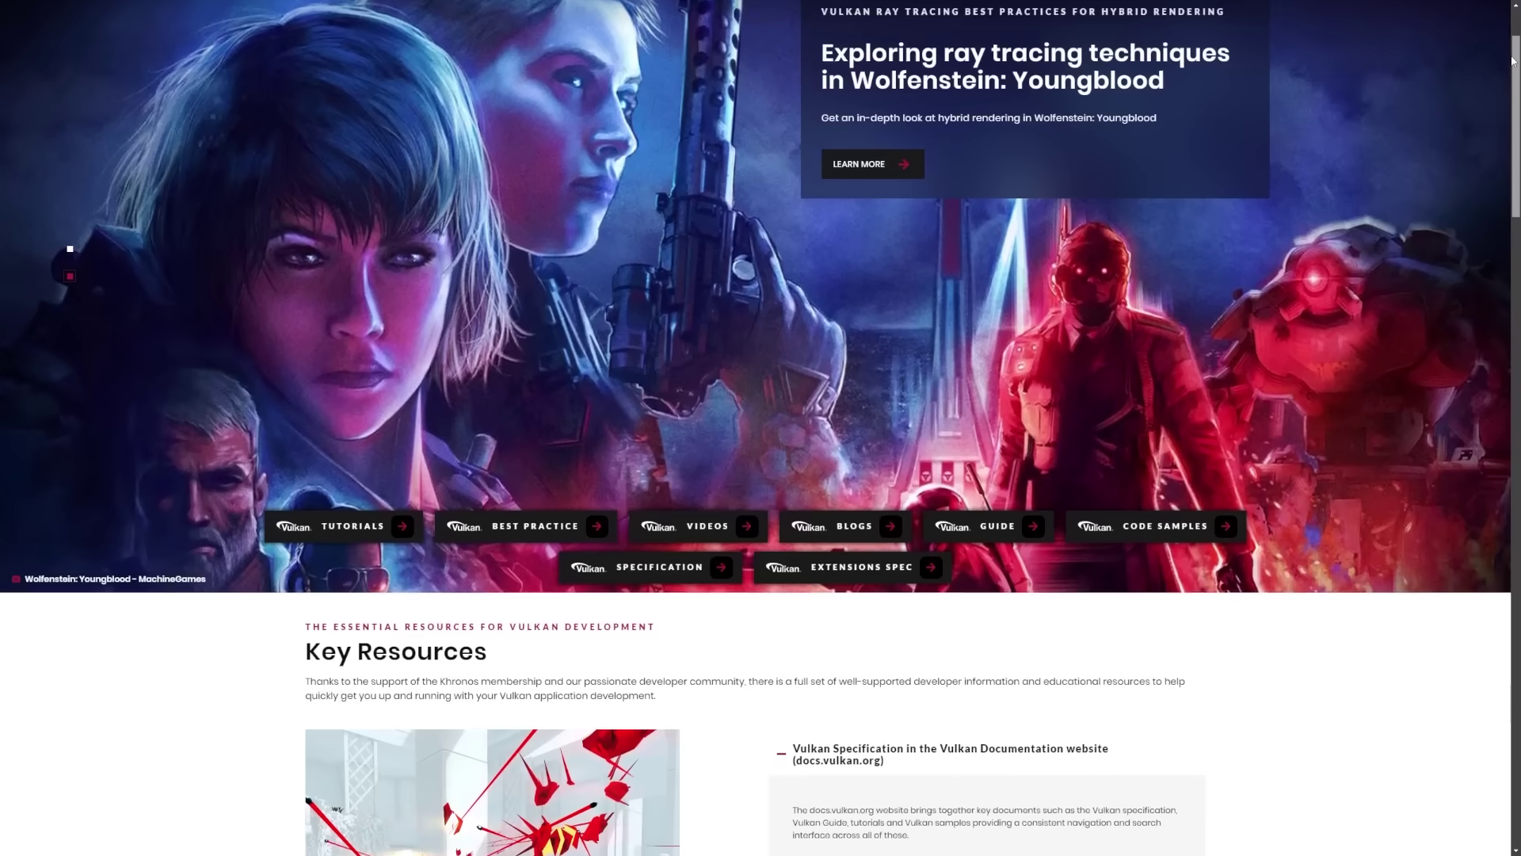
scroll(1510, 90, "down", 3)
left_click_drag(1509, 90, 1506, 163)
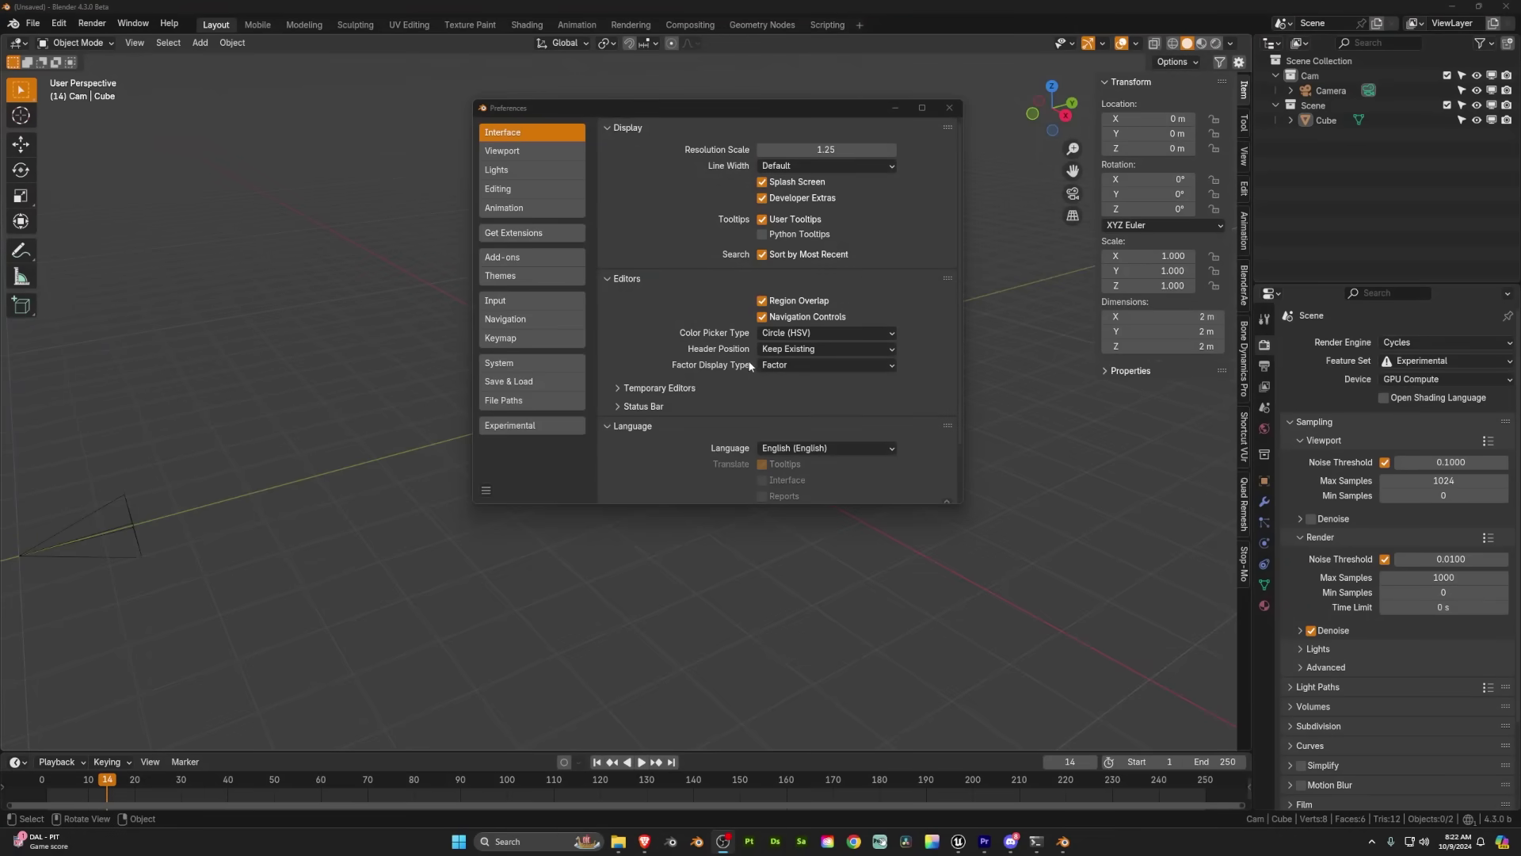
- Check the System render device settings, then orbit in close to the underwater character
left_click(515, 364)
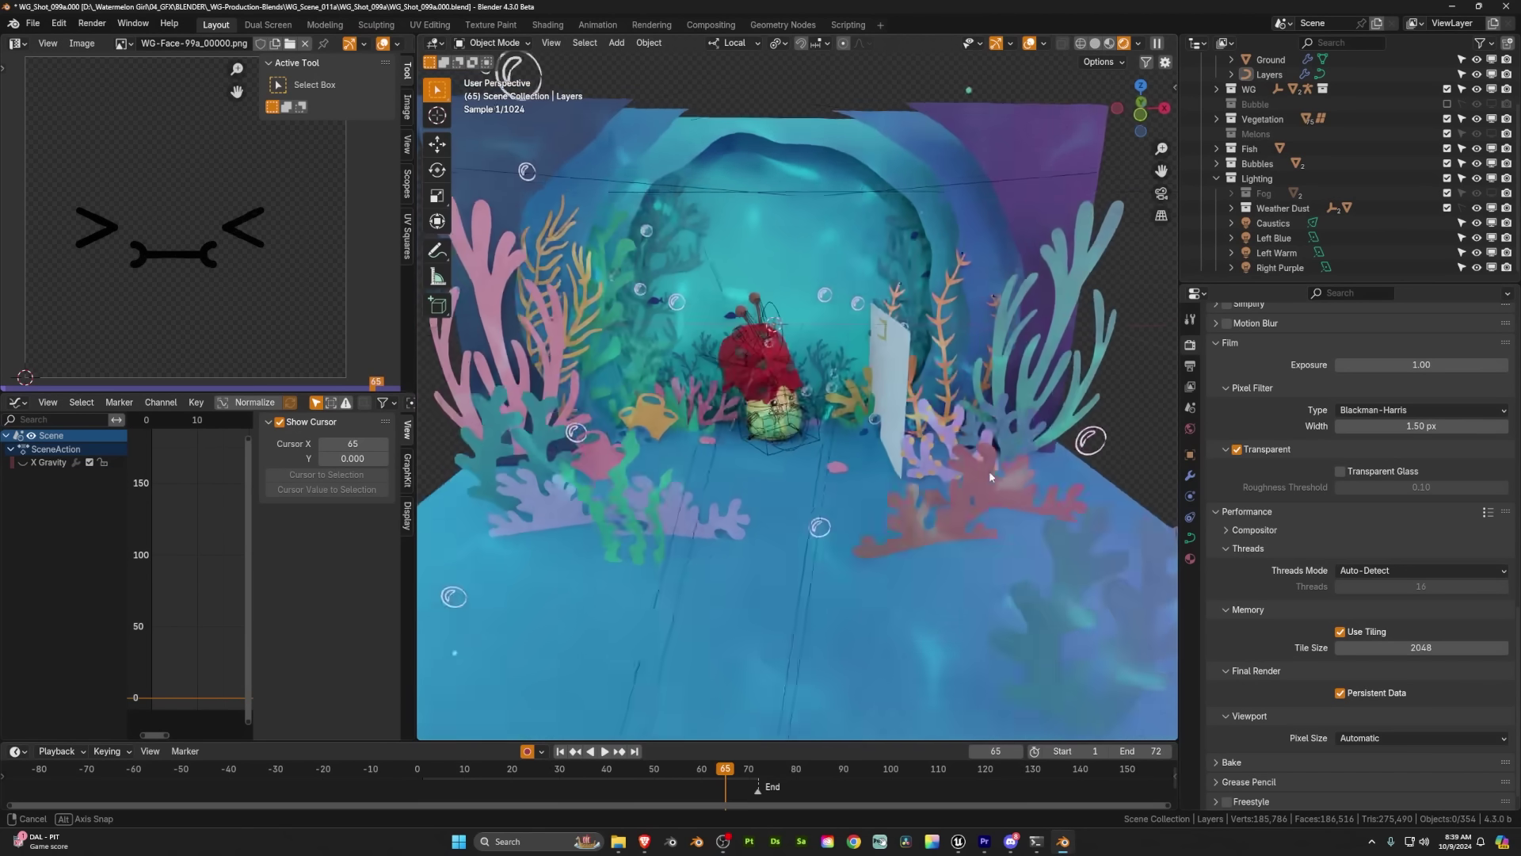
middle_click_drag(989, 470, 940, 472)
scroll(896, 483, "up", 4)
middle_click_drag(845, 497, 887, 520)
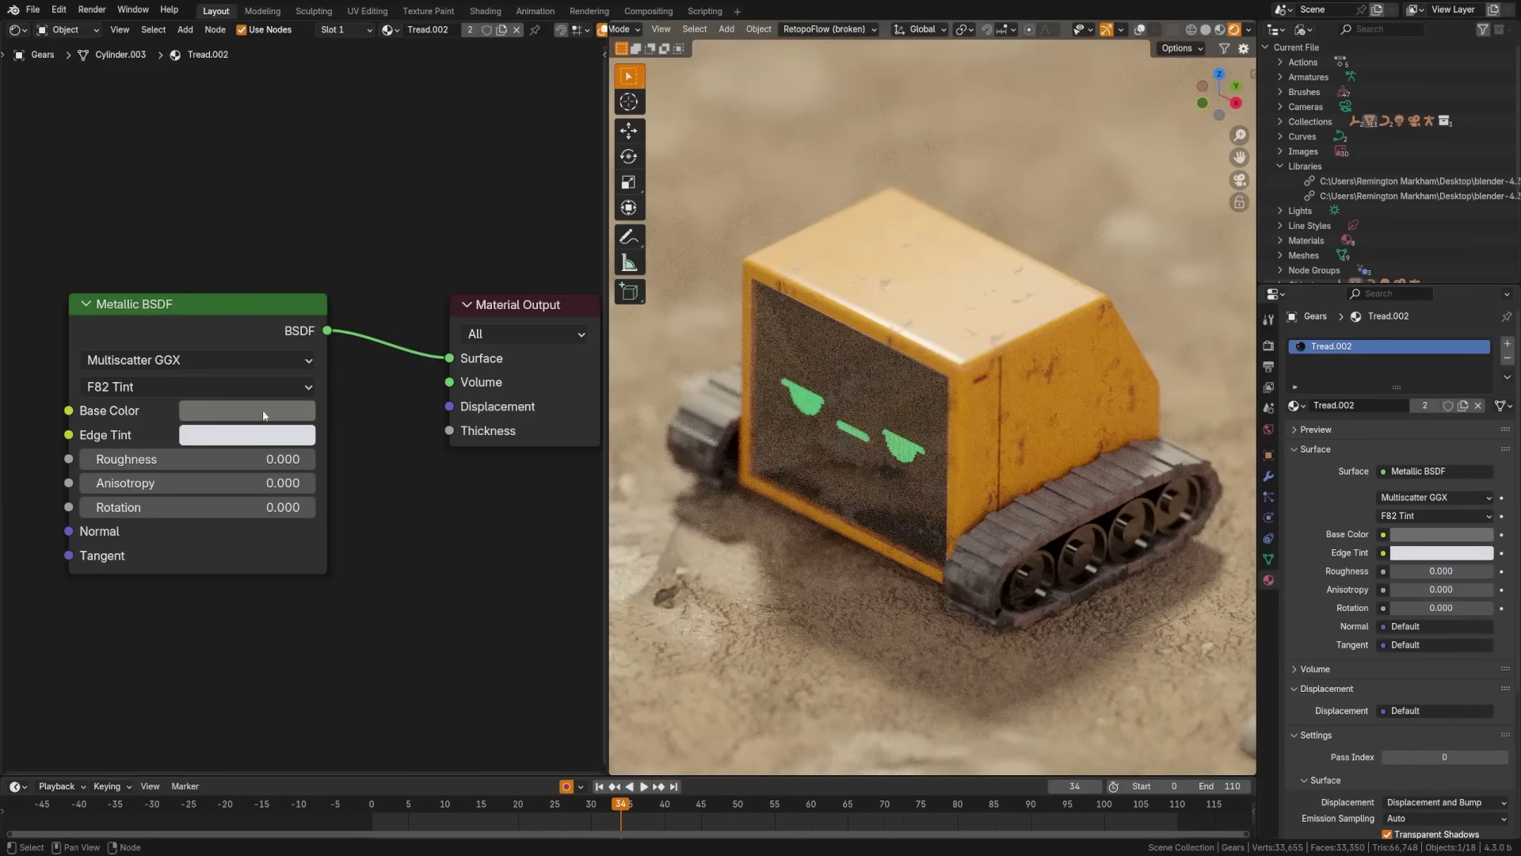
- Set the tread metal's F82 Tint mode to Physical Conductor with roughness 0.280
left_click(267, 411)
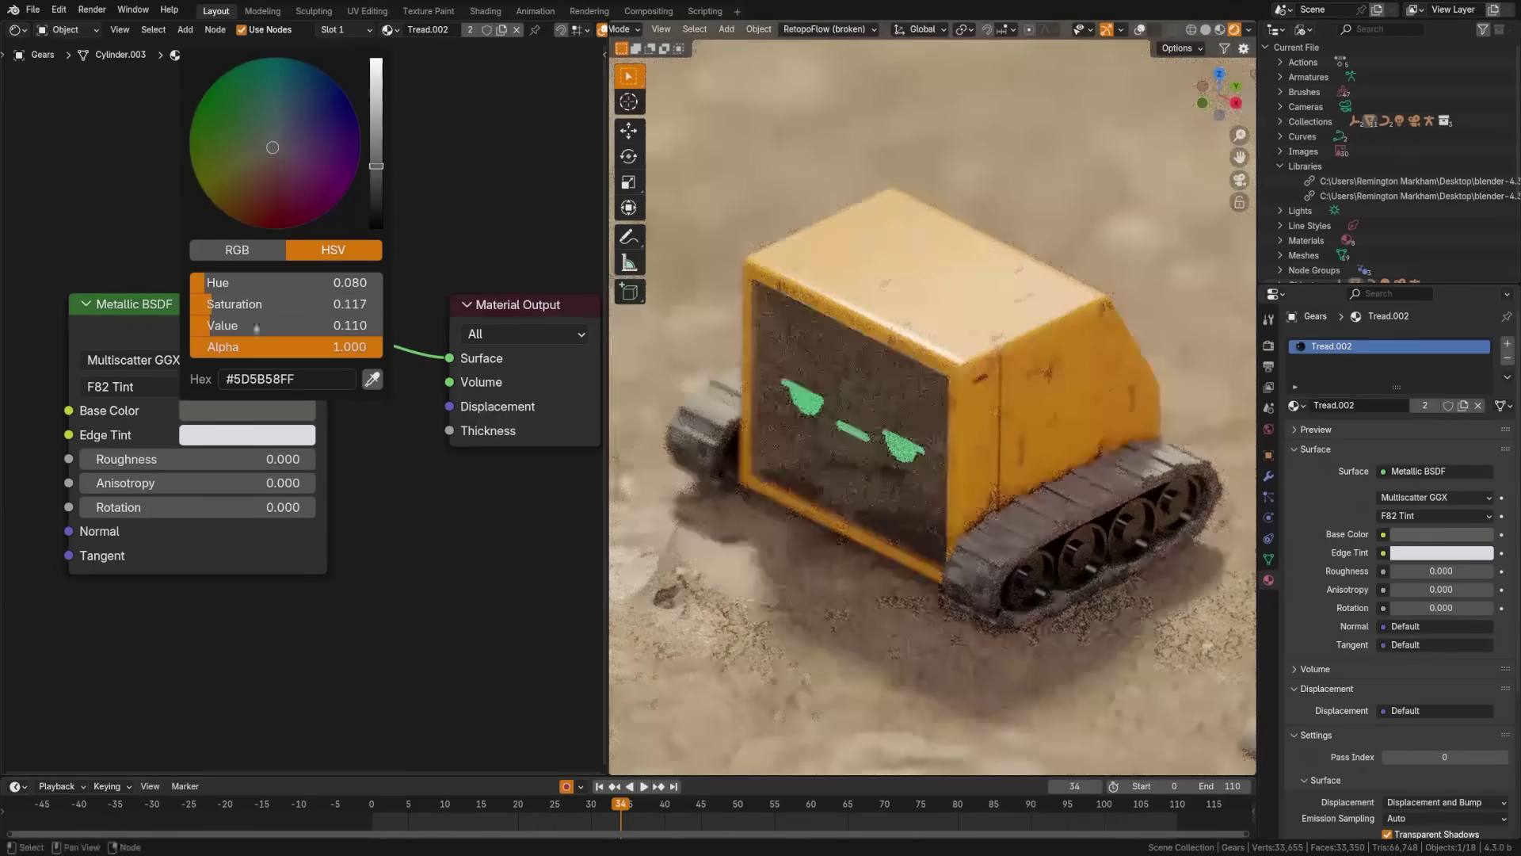
left_click_drag(86, 459, 171, 459)
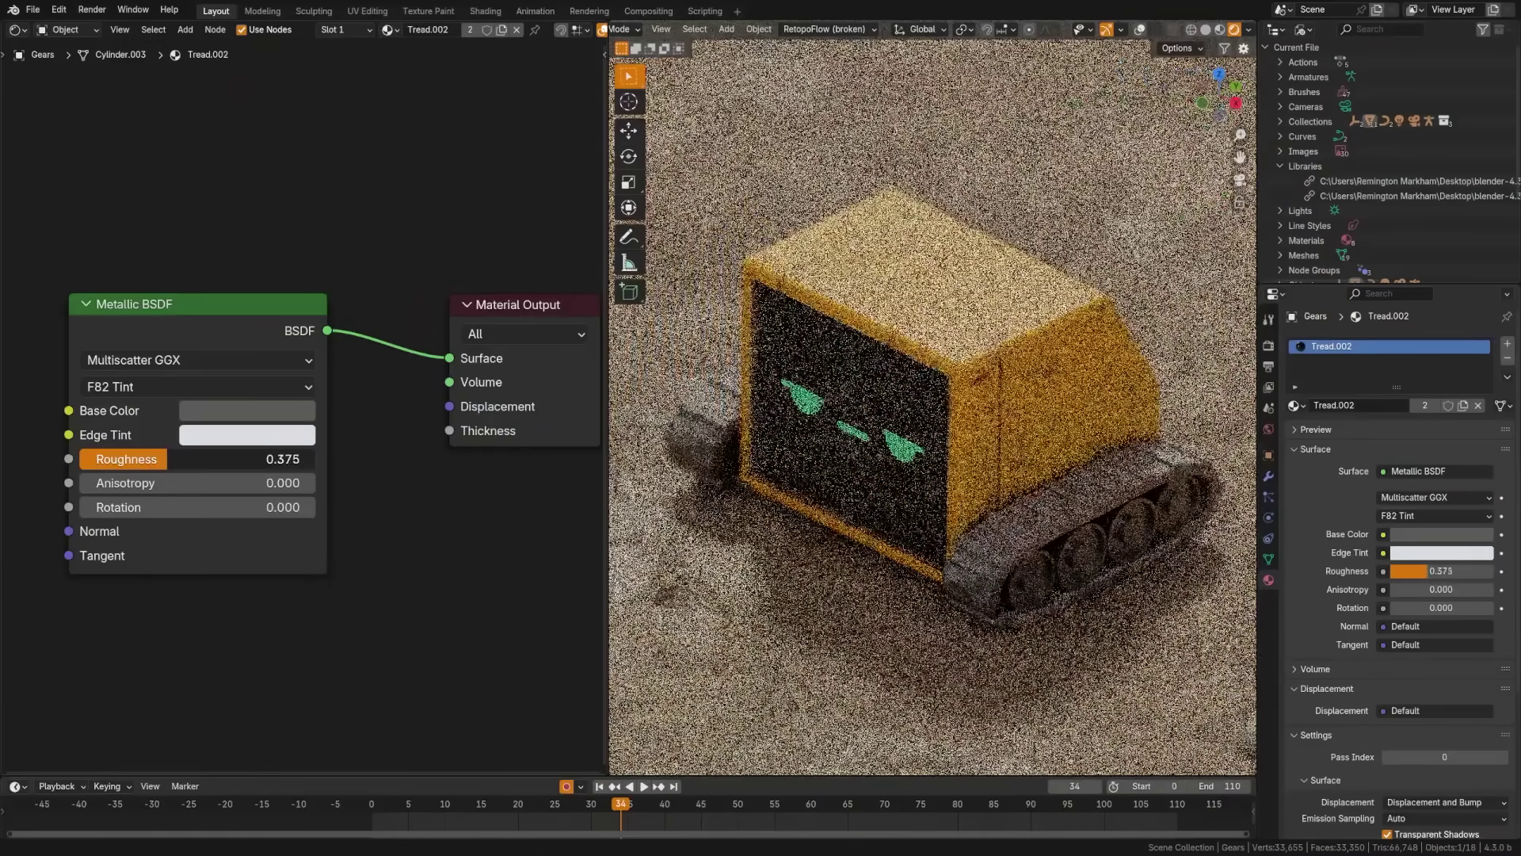
left_click(214, 388)
left_click(198, 431)
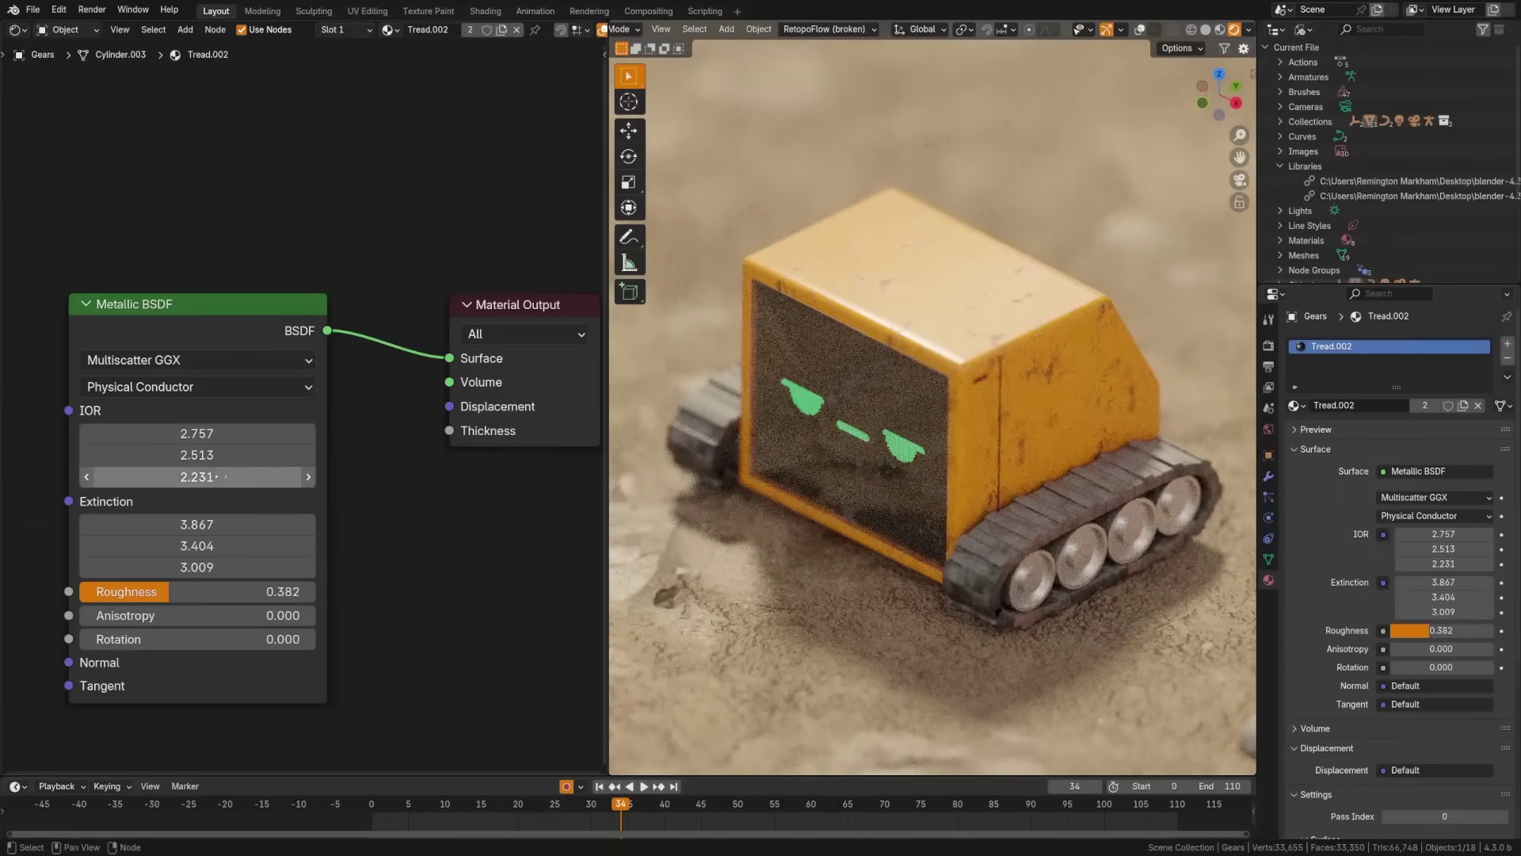
left_click_drag(223, 594, 182, 594)
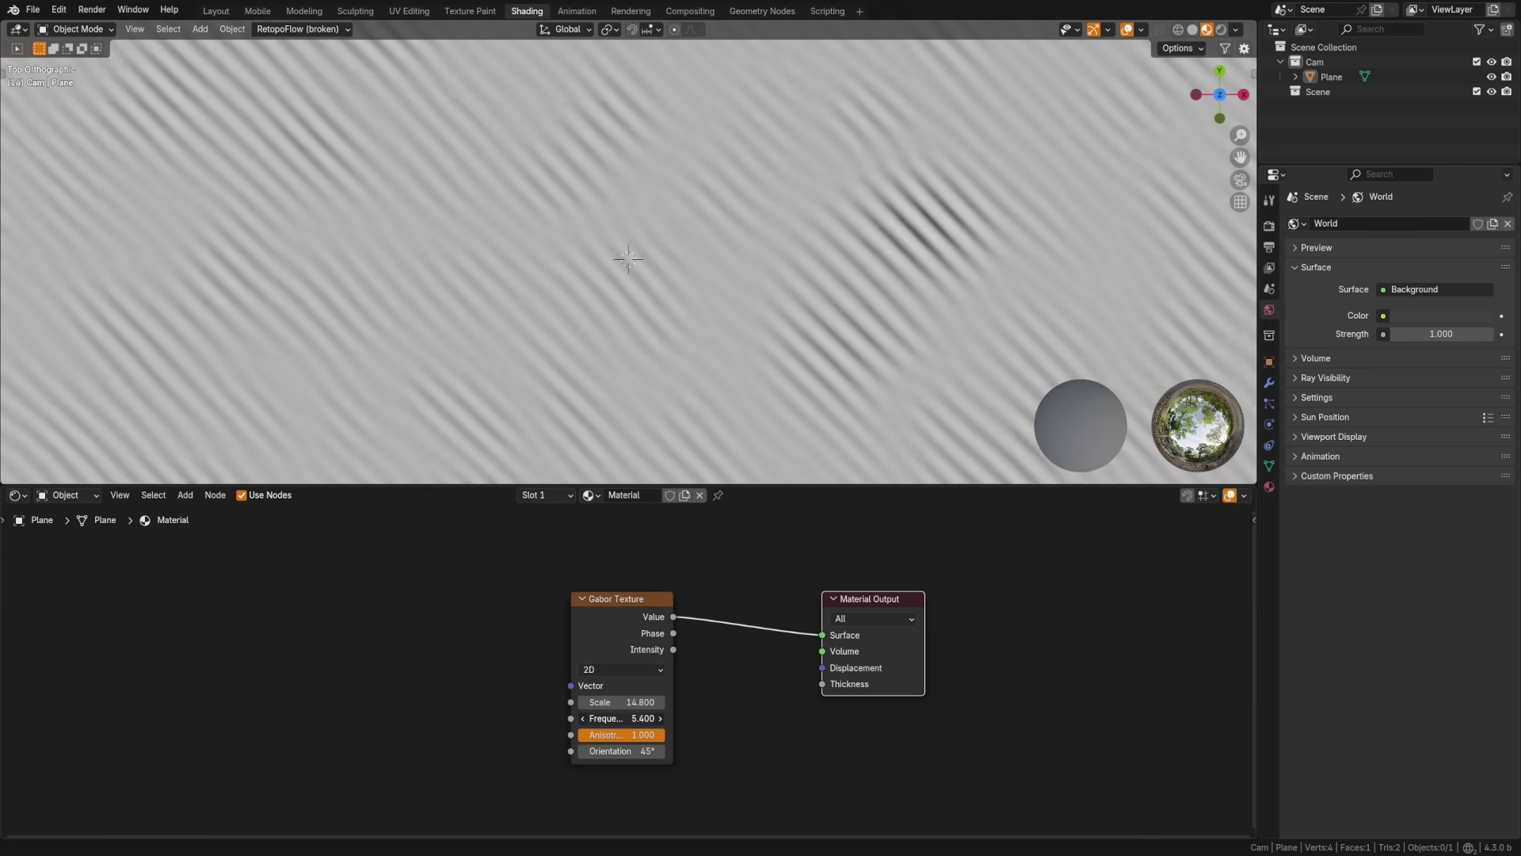
- Set the Gabor Texture to Frequency 4.000 and Orientation 74.5°
mouse_move(622, 718)
left_mouse_down()
mouse_move(587, 718)
mouse_move(658, 752)
mouse_move(619, 739)
left_mouse_up()
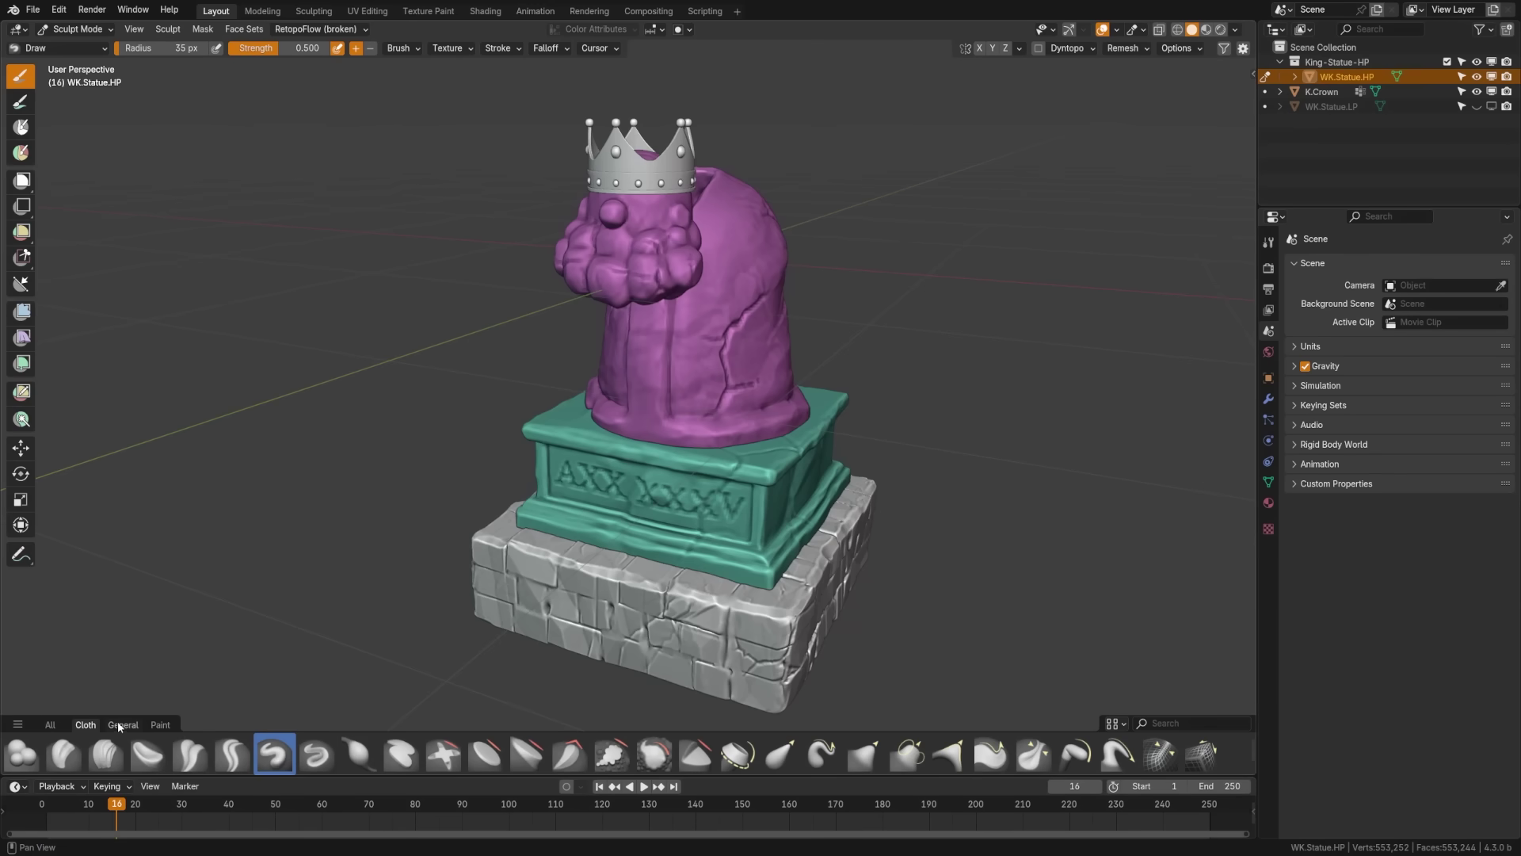
- Enlarge the brush shelf thumbnails to size 94 and show the General sculpt brushes
left_click(160, 725)
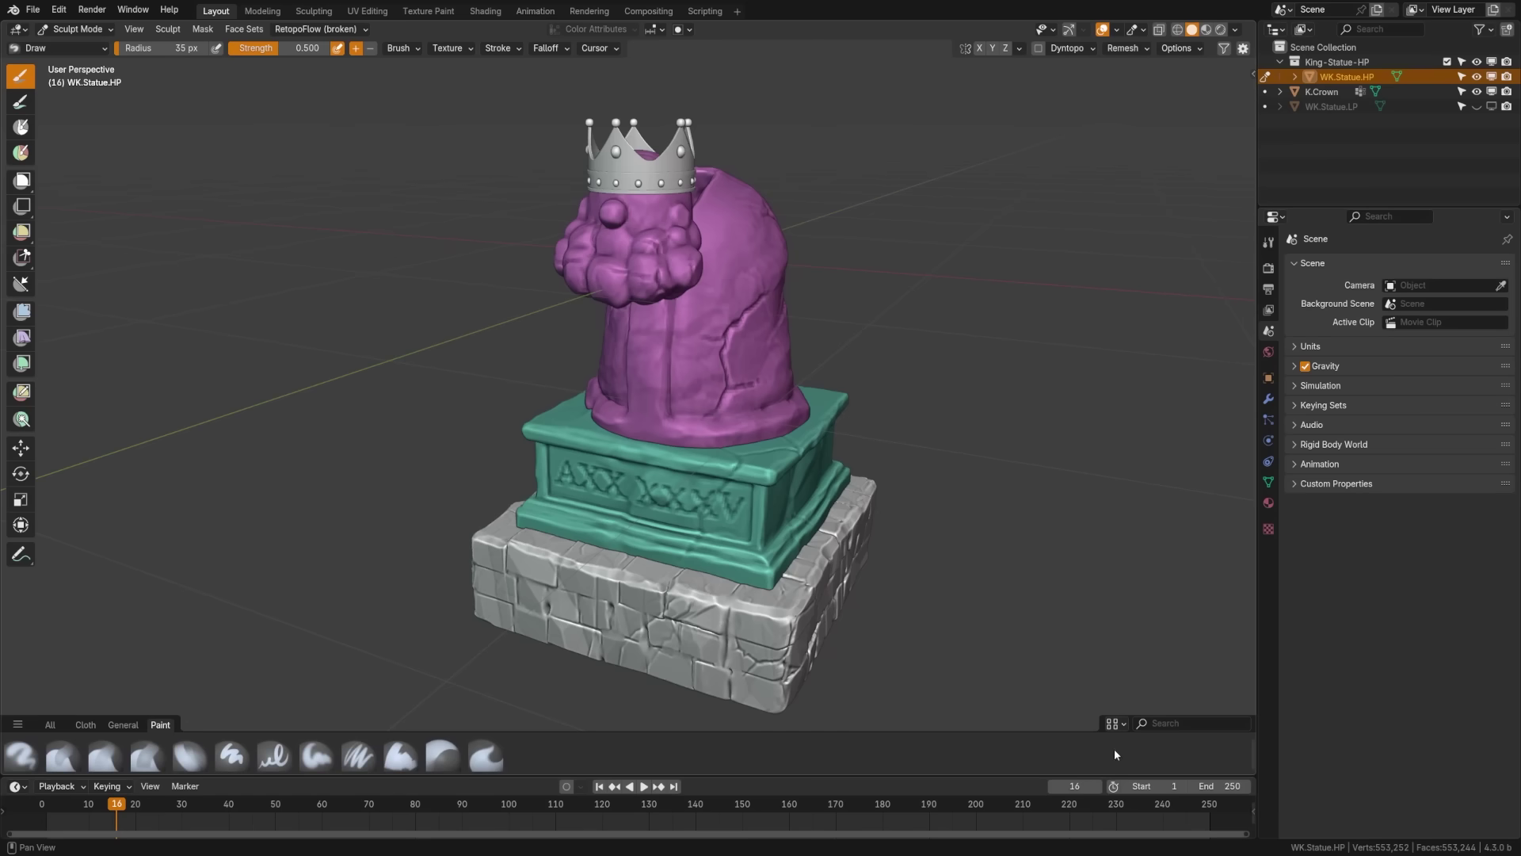
left_click(1115, 724)
left_click_drag(1134, 636, 1185, 637)
left_click(123, 683)
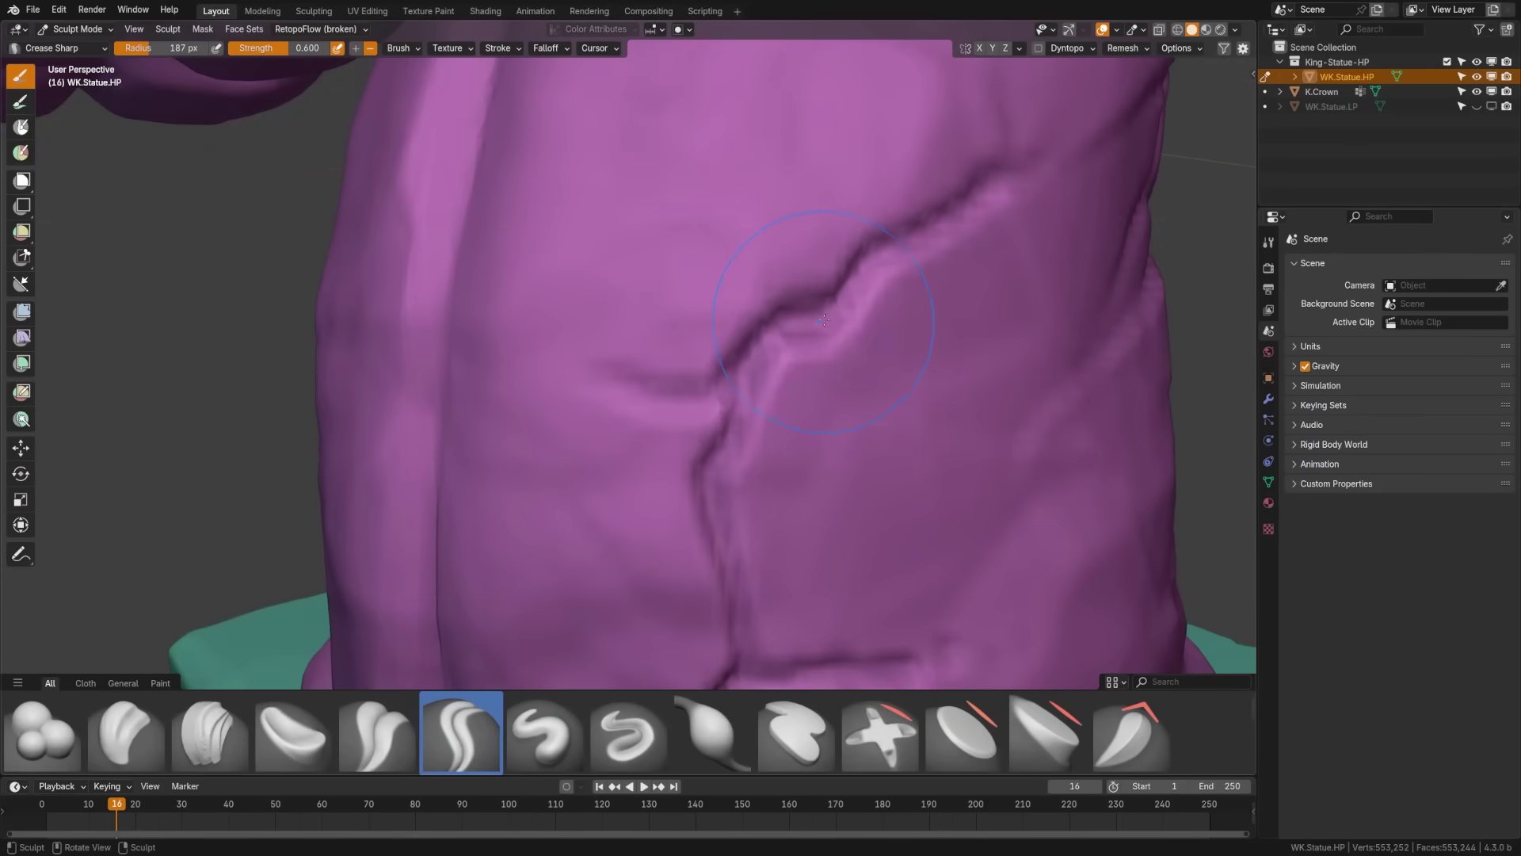
- Deepen the statue's body crease with Crease Sharp, then pull a snout with Elastic Snake Hook
mouse_move(824, 321)
left_mouse_down()
mouse_move(767, 341)
mouse_move(741, 382)
mouse_move(715, 512)
mouse_move(735, 600)
left_mouse_up()
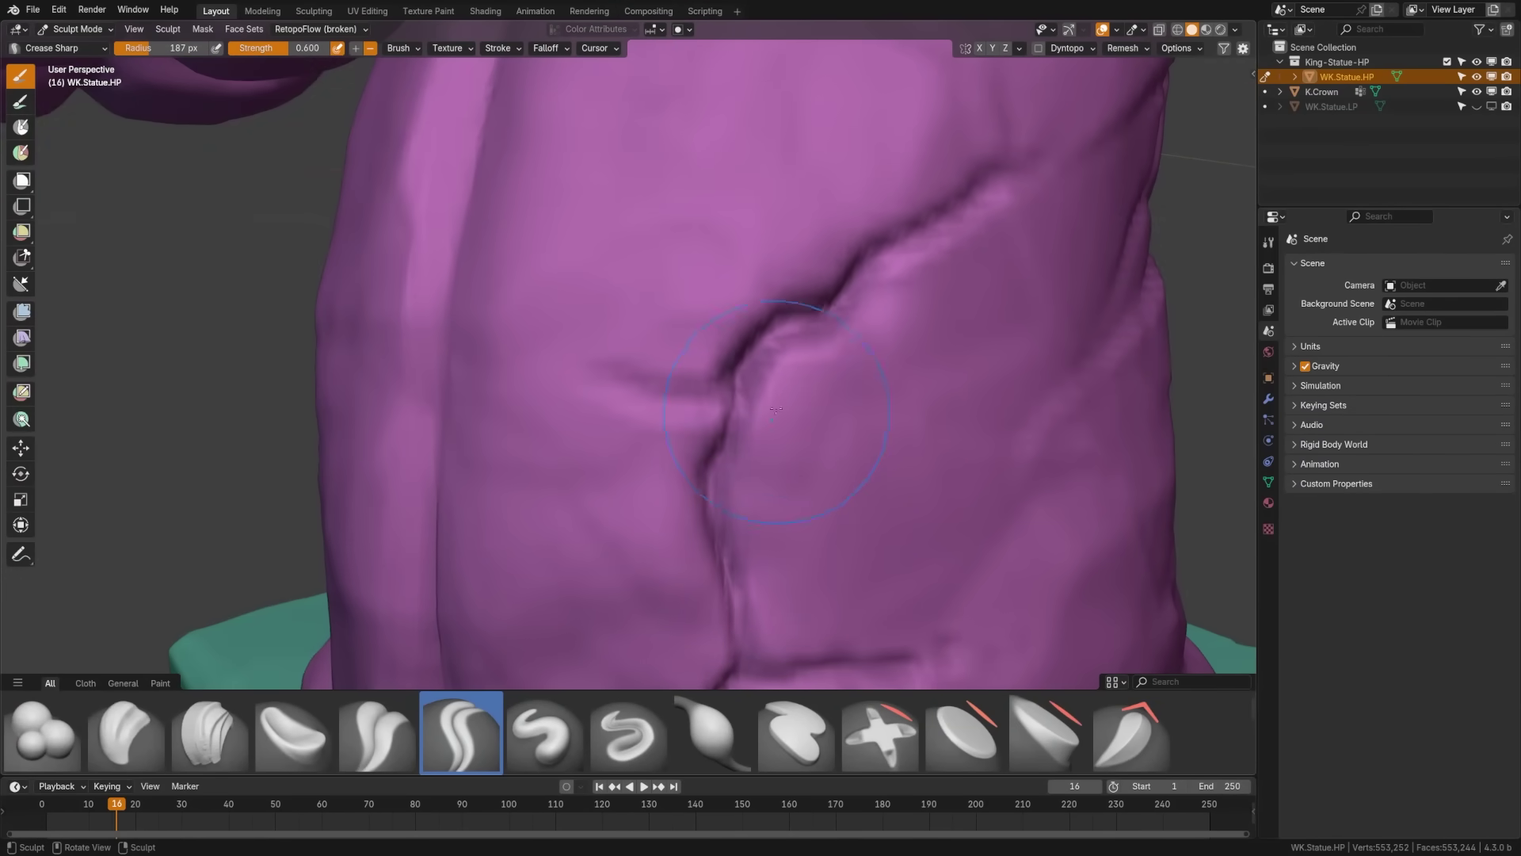
mouse_move(781, 405)
left_mouse_down()
mouse_move(800, 348)
mouse_move(707, 309)
left_mouse_up()
key("k")
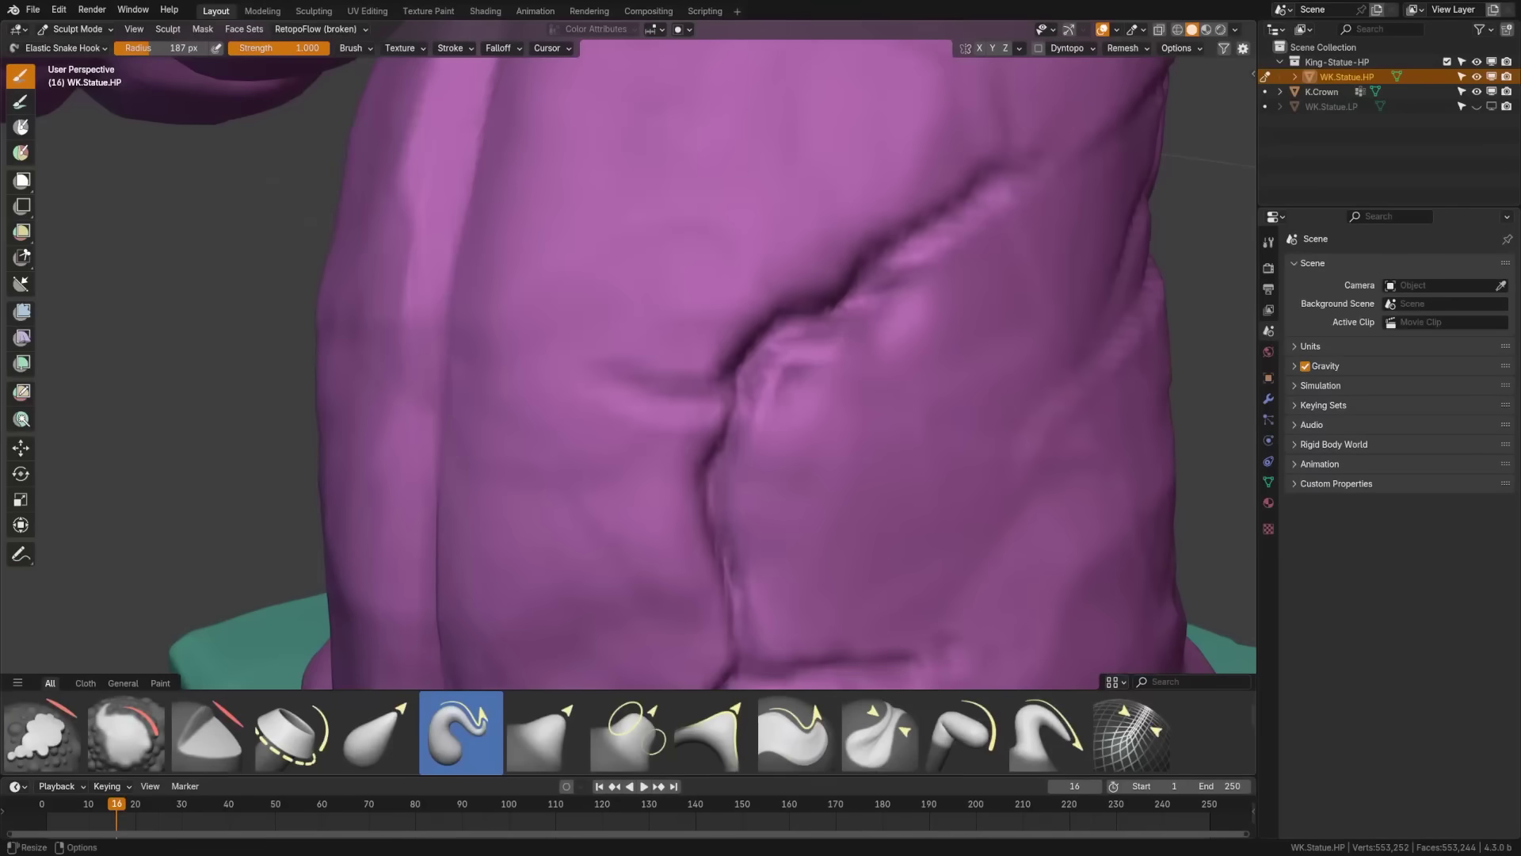
scroll(1008, 476, "down", 5)
mouse_move(1009, 475)
middle_mouse_down()
mouse_move(594, 373)
mouse_move(670, 508)
middle_mouse_up()
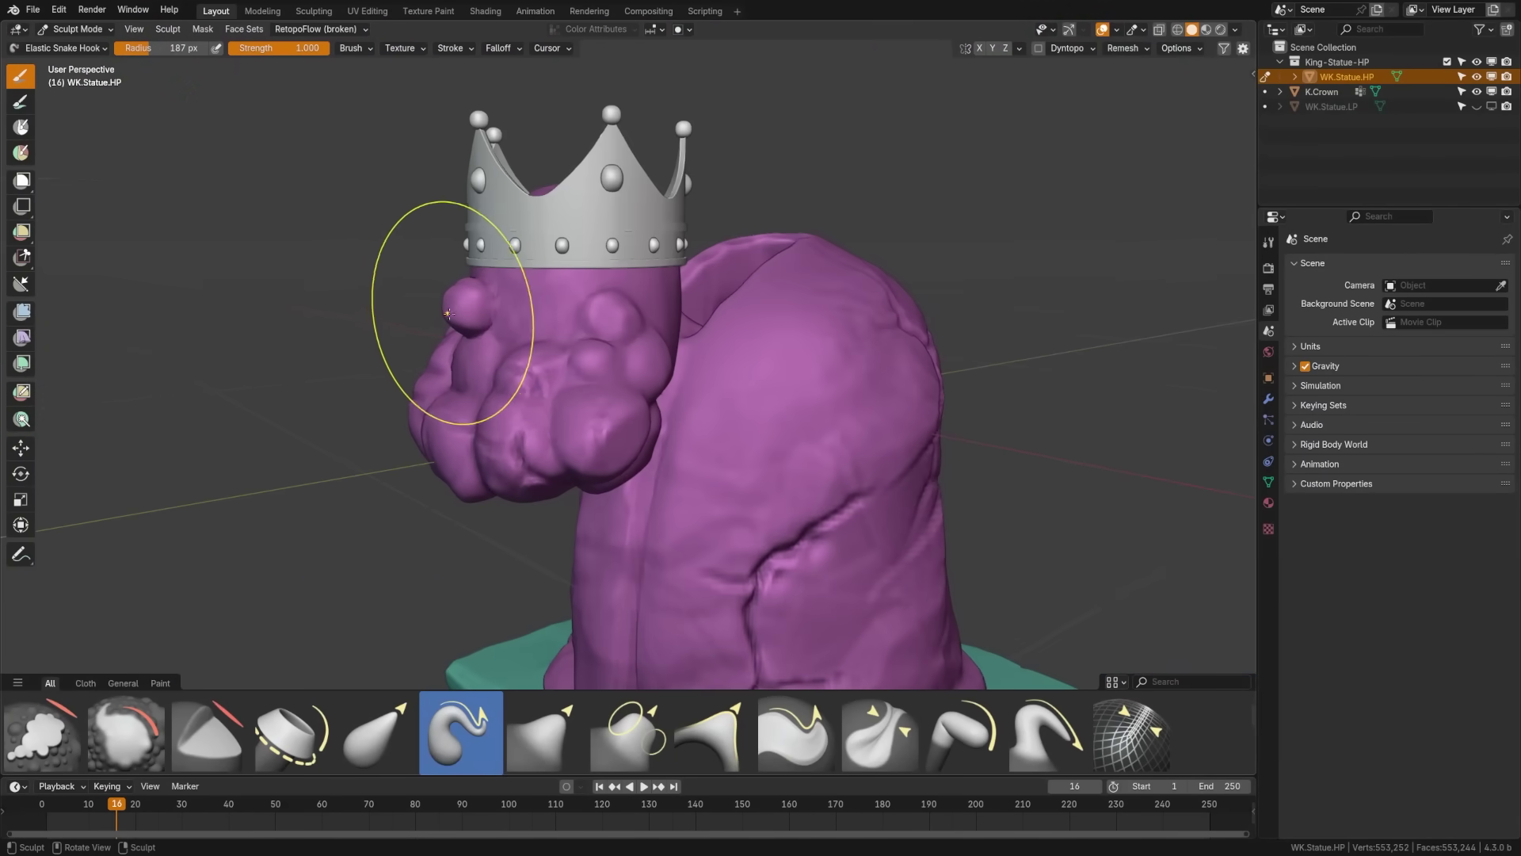
mouse_move(441, 316)
left_mouse_down()
mouse_move(408, 272)
mouse_move(348, 316)
mouse_move(309, 379)
mouse_move(210, 400)
left_mouse_up()
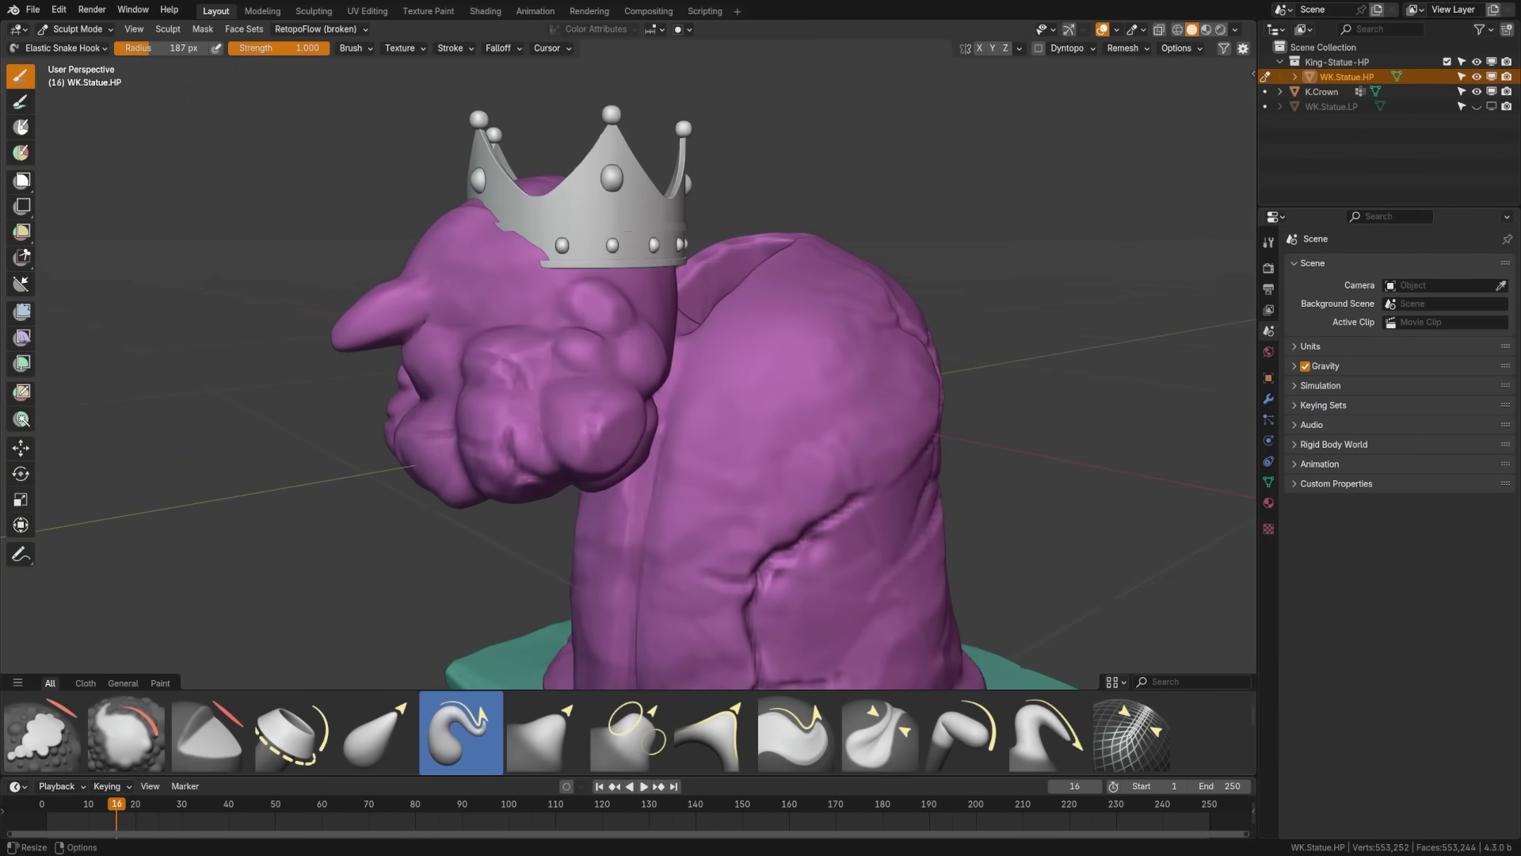
- Push out the statue's right flank with Grab 2D and reshape its silhouette with Grab Silhouette
scroll(626, 372, "up", 4)
left_click(628, 733)
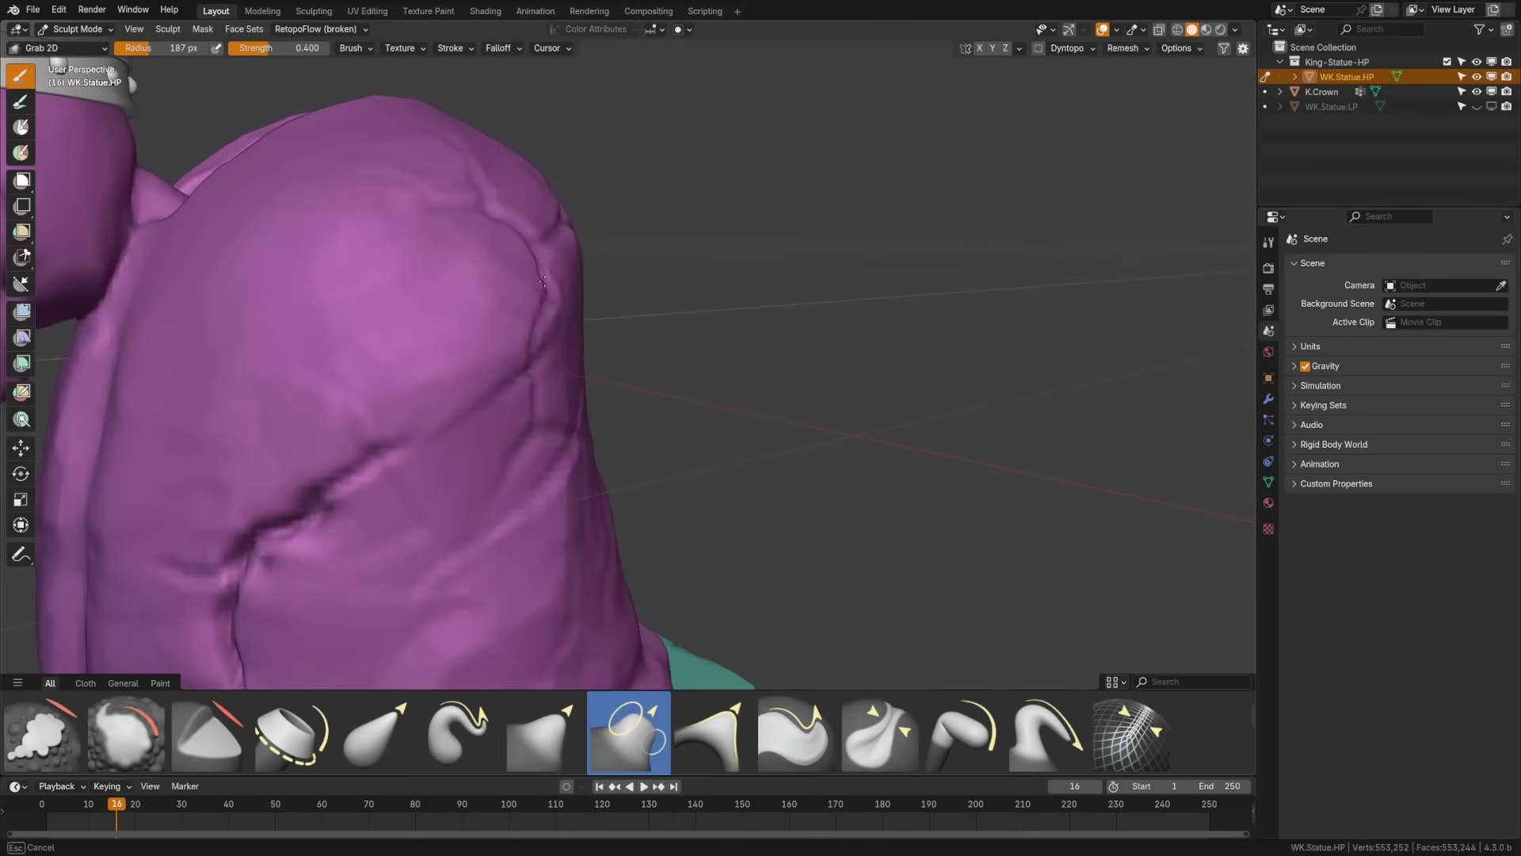
left_click_drag(527, 283, 550, 292)
left_click_drag(566, 374, 577, 373)
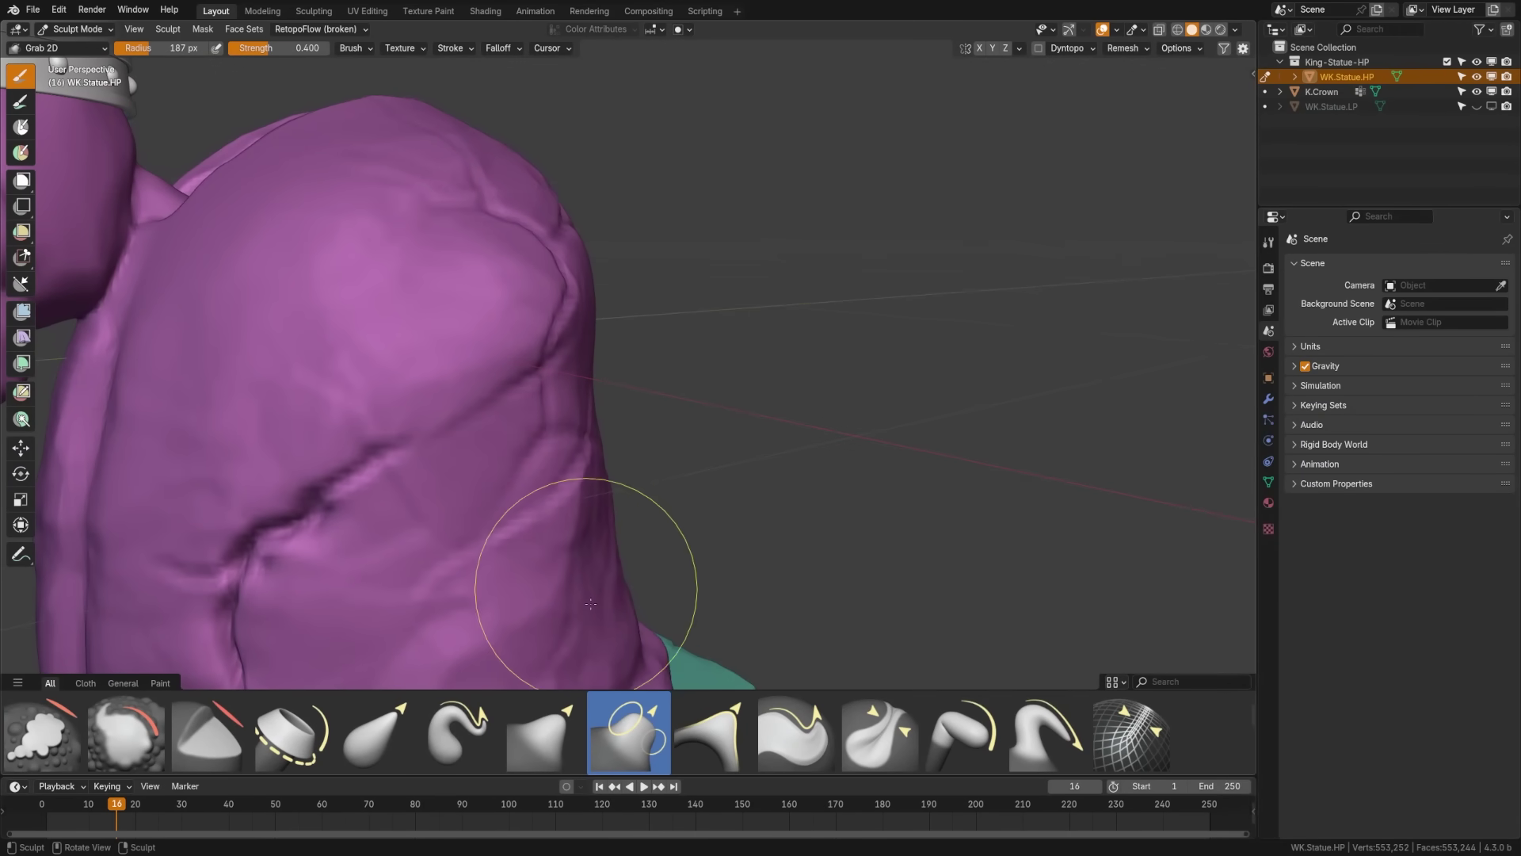
left_click(706, 751)
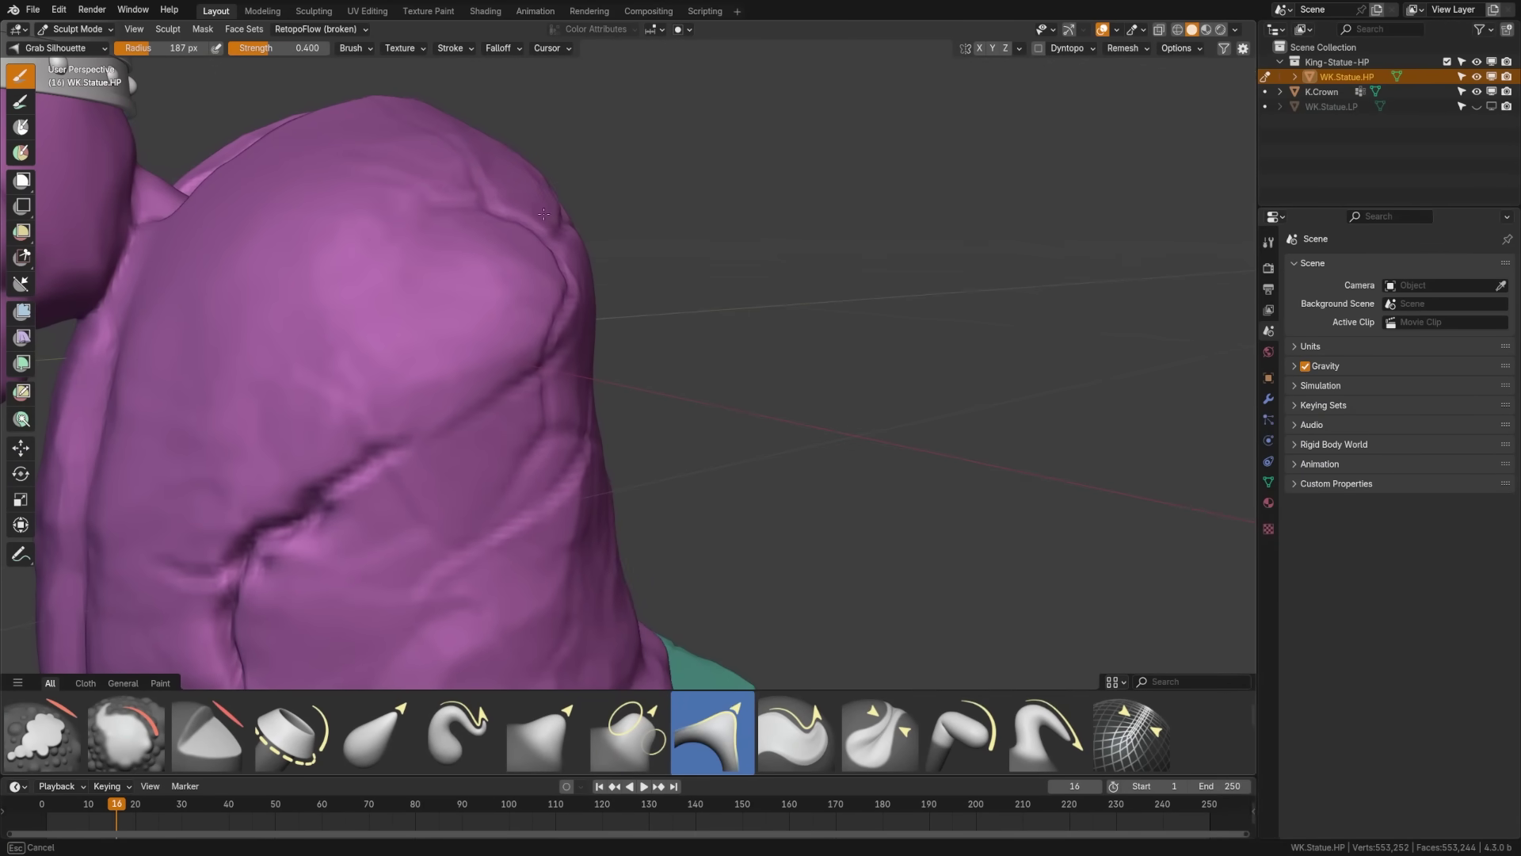
left_click_drag(459, 165, 391, 136)
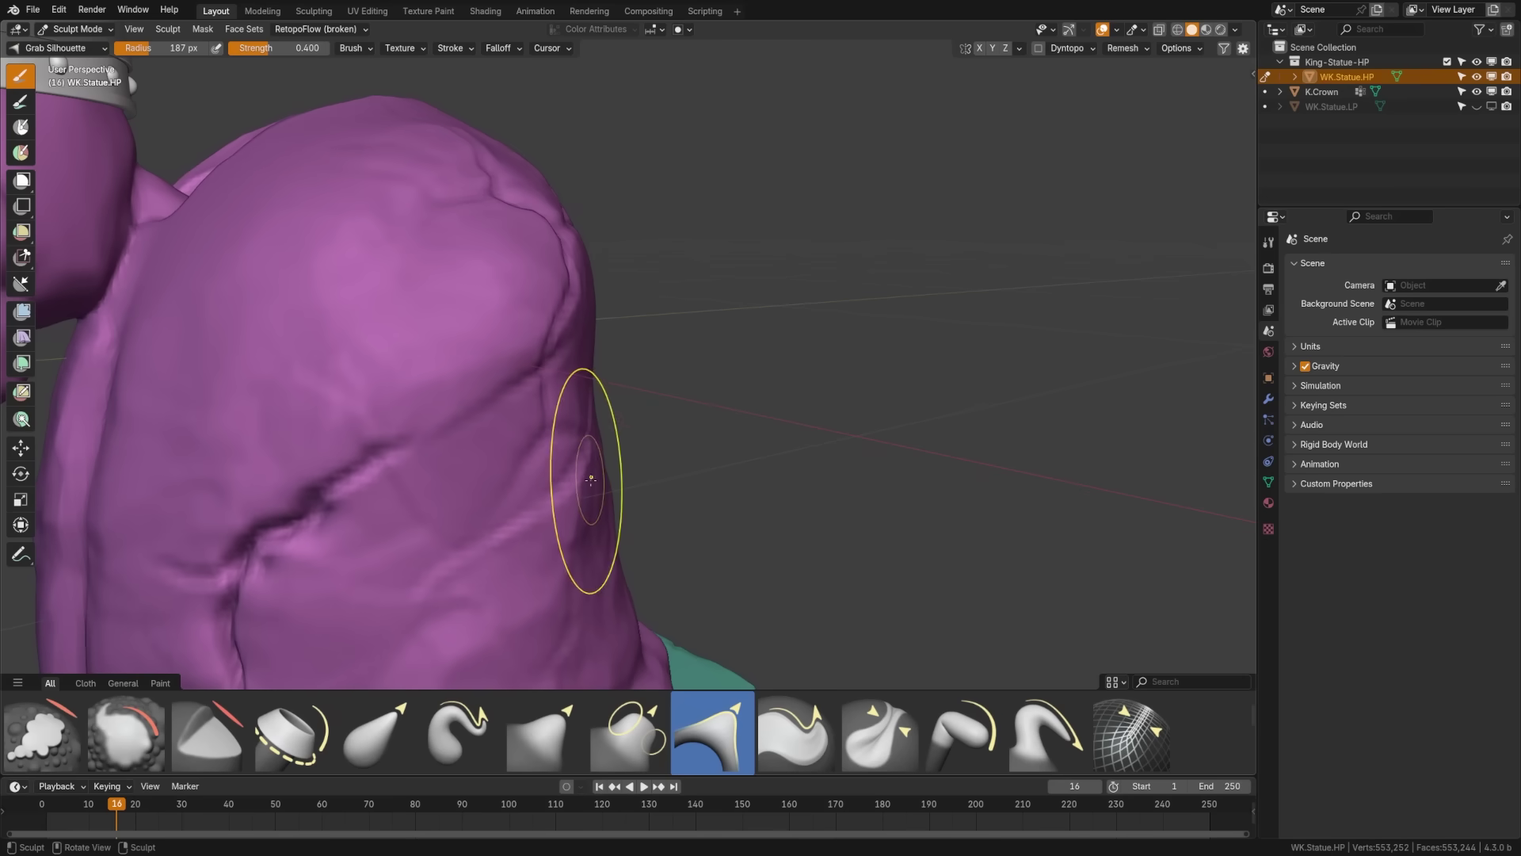
mouse_move(600, 545)
left_mouse_down()
mouse_move(611, 601)
mouse_move(643, 613)
mouse_move(620, 645)
left_mouse_up()
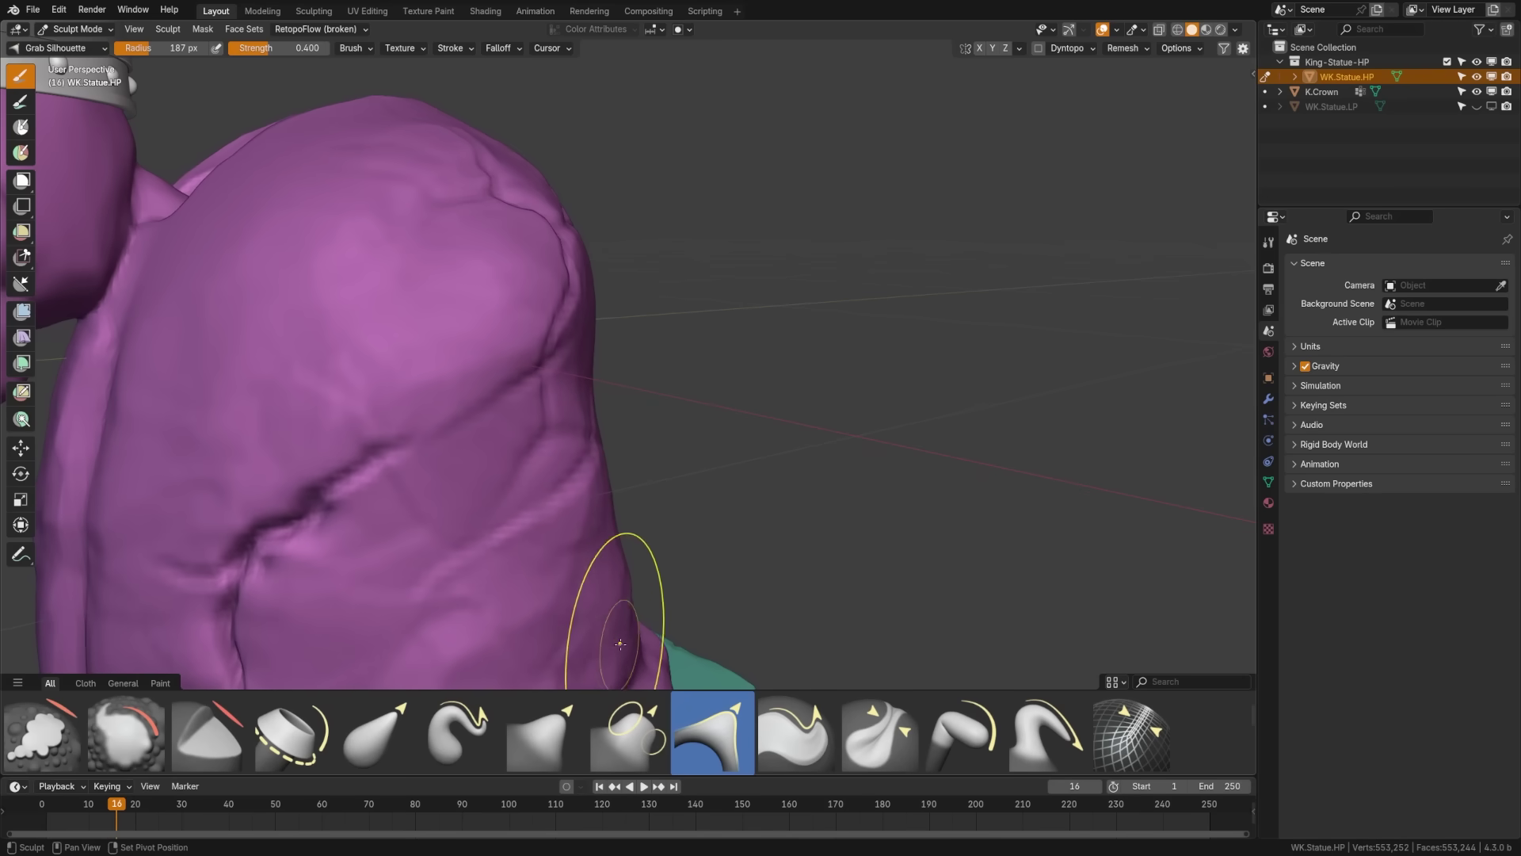
middle_click_drag(621, 644, 604, 543, "shift")
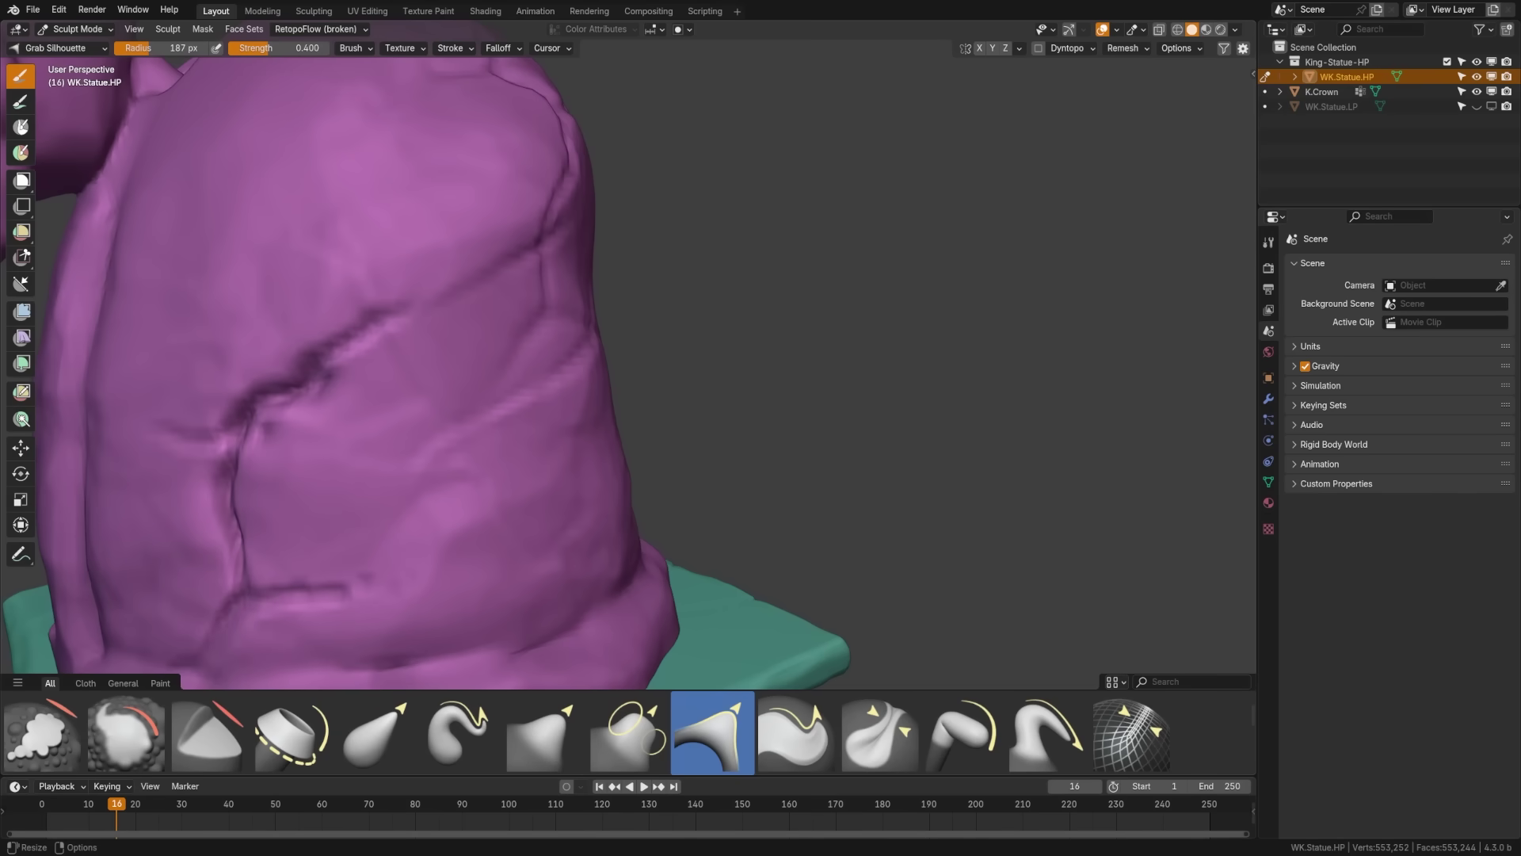
- Start a new cloth-template file and fold the plane's right edge with Bend/Twist Cloth
left_click(41, 15)
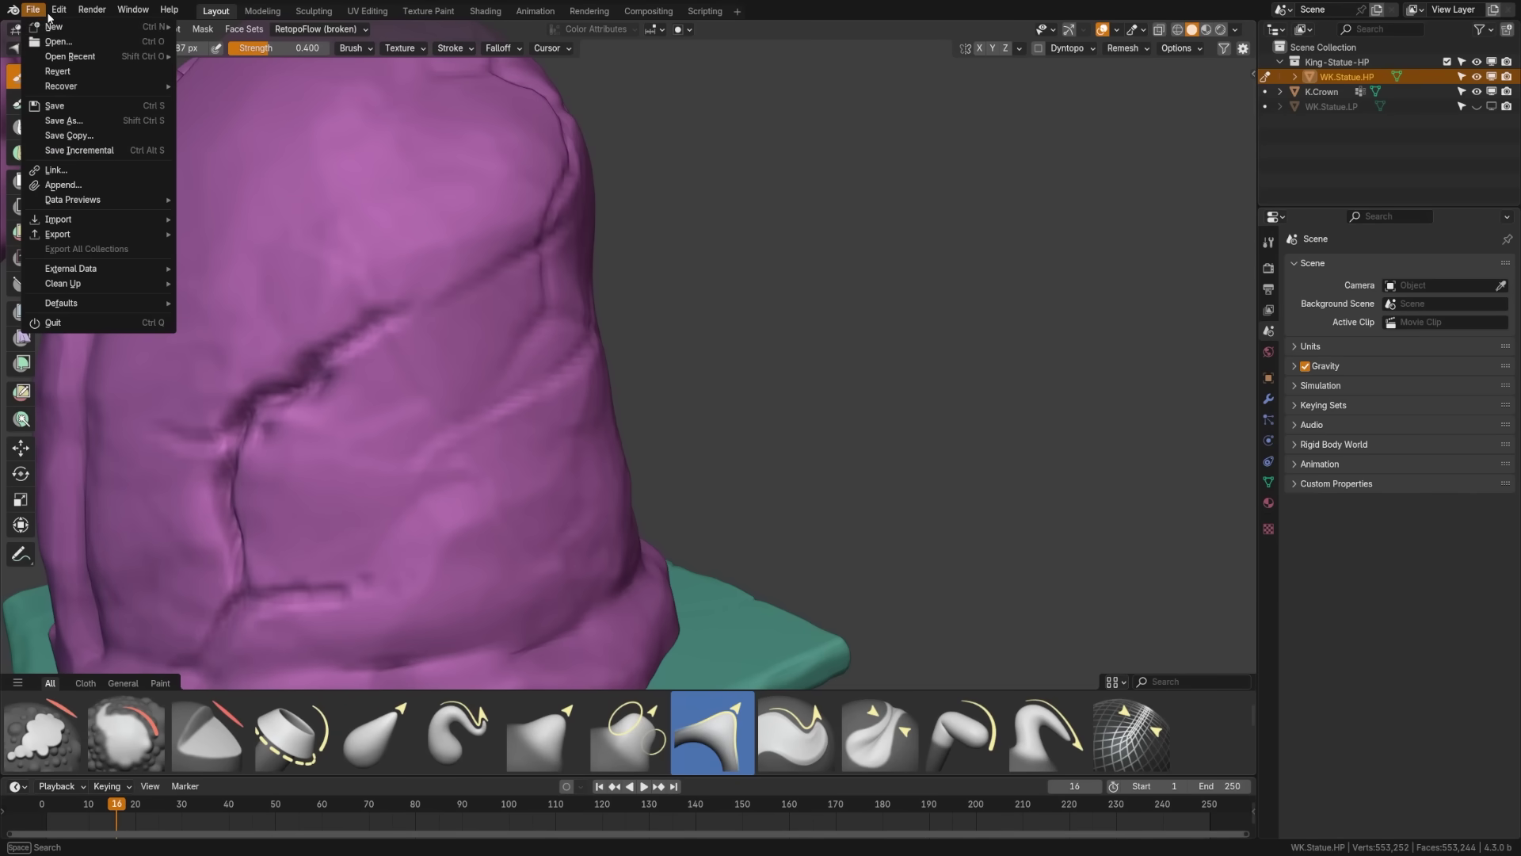
mouse_move(71, 27)
left_click(217, 31)
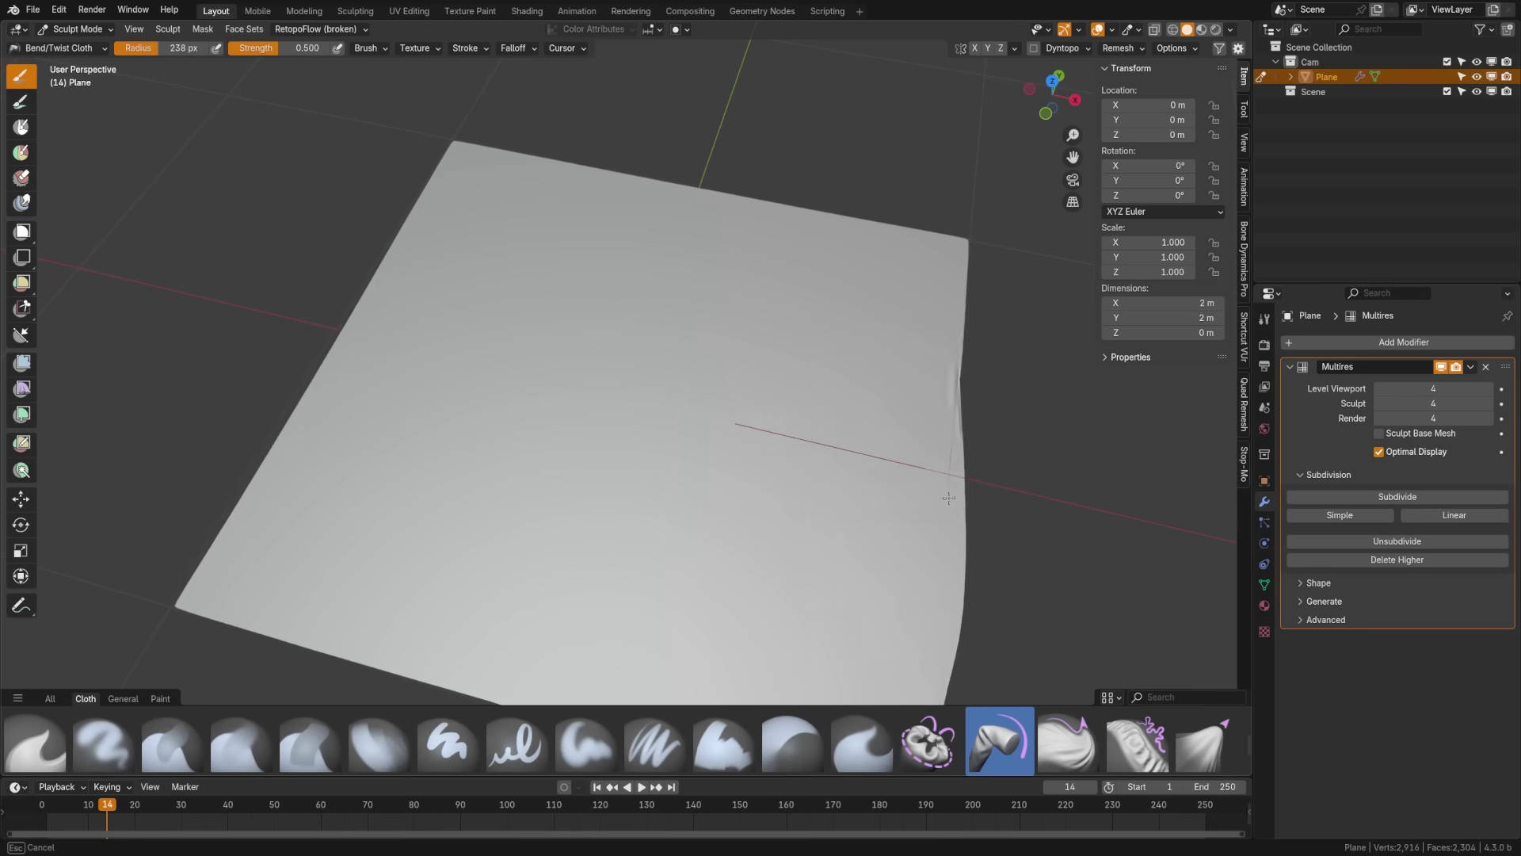
mouse_move(970, 460)
left_mouse_down()
mouse_move(950, 489)
mouse_move(966, 468)
mouse_move(933, 436)
mouse_move(894, 453)
mouse_move(878, 491)
mouse_move(891, 520)
mouse_move(951, 523)
left_mouse_up()
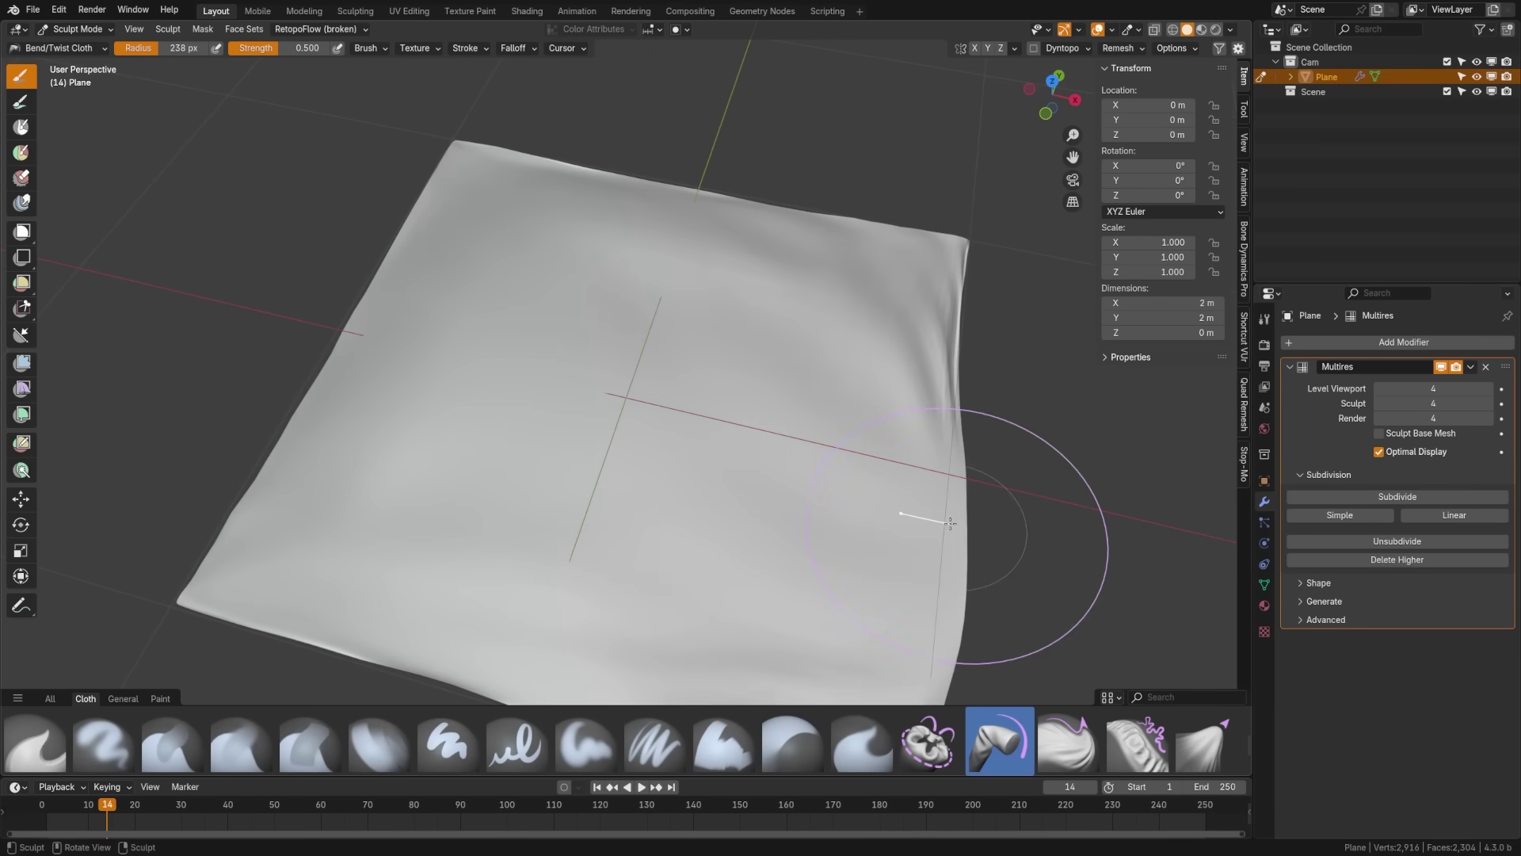
- Undo the trial cloth strokes and pull a raised fold from the plane's middle with Grab Cloth
key("ctrl+z")
left_click(1068, 741)
mouse_move(704, 437)
left_mouse_down()
mouse_move(742, 456)
mouse_move(775, 425)
mouse_move(704, 396)
mouse_move(634, 417)
mouse_move(573, 494)
mouse_move(484, 473)
mouse_move(512, 410)
mouse_move(608, 442)
mouse_move(730, 425)
left_mouse_up()
key("ctrl+z")
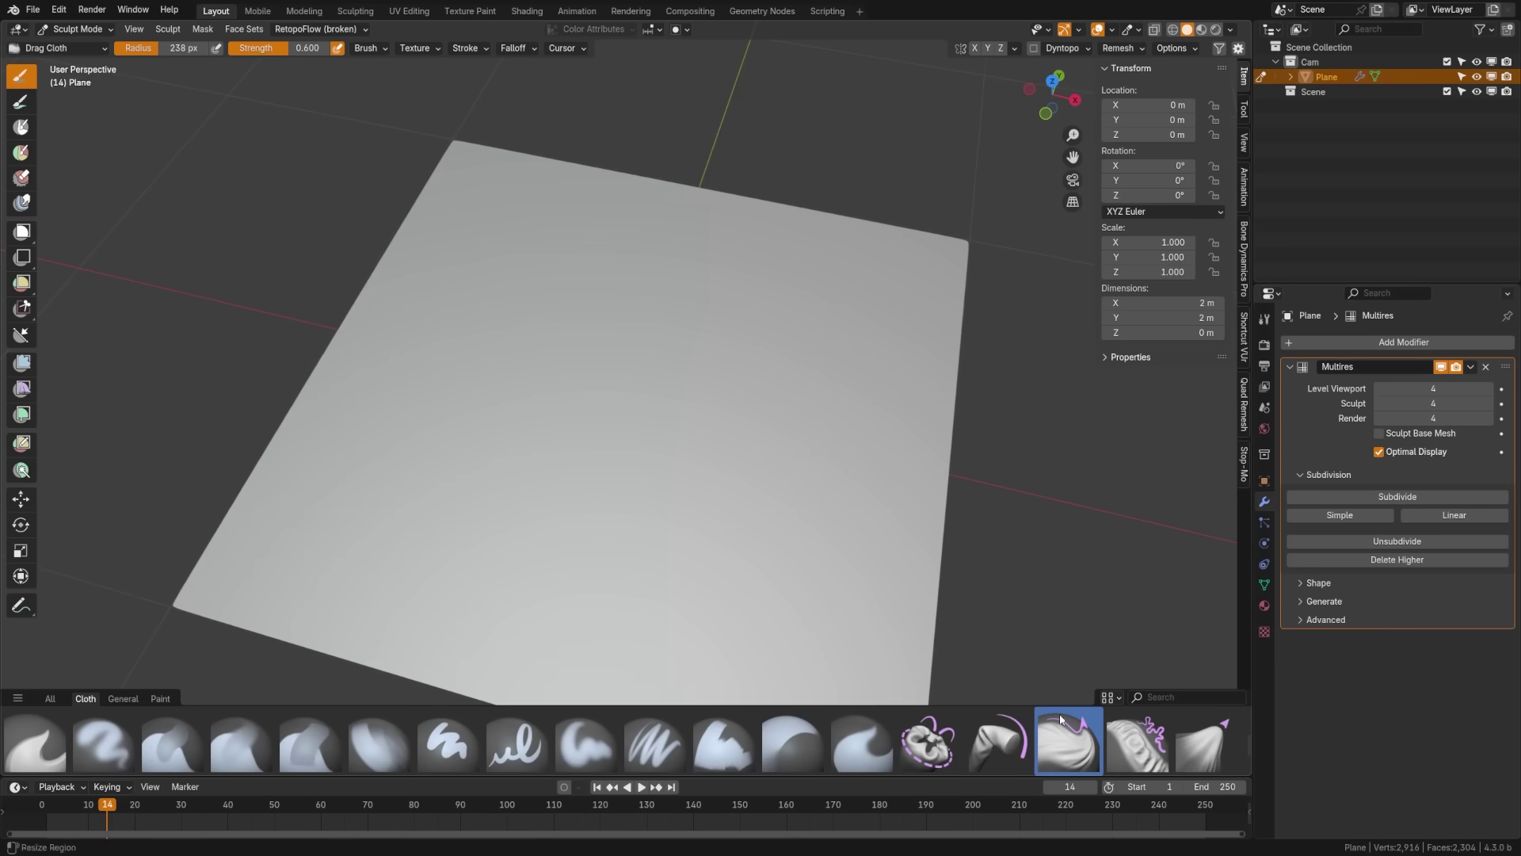
left_click(1138, 741)
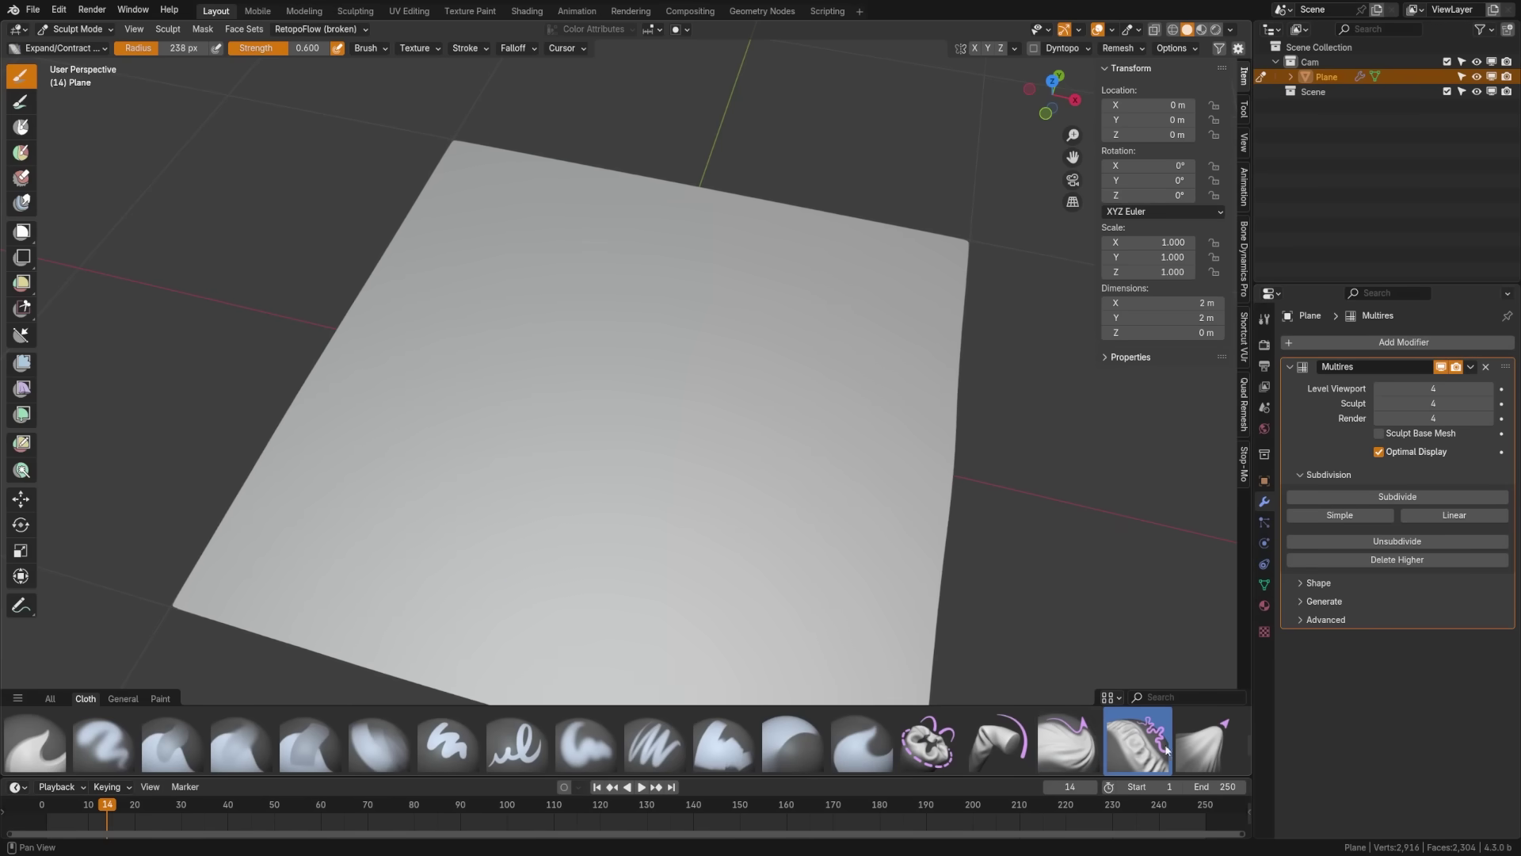
left_click(1201, 741)
mouse_move(796, 458)
left_mouse_down()
mouse_move(644, 482)
mouse_move(734, 351)
mouse_move(745, 424)
mouse_move(591, 554)
mouse_move(641, 359)
mouse_move(736, 141)
mouse_move(652, 599)
mouse_move(687, 122)
left_mouse_up()
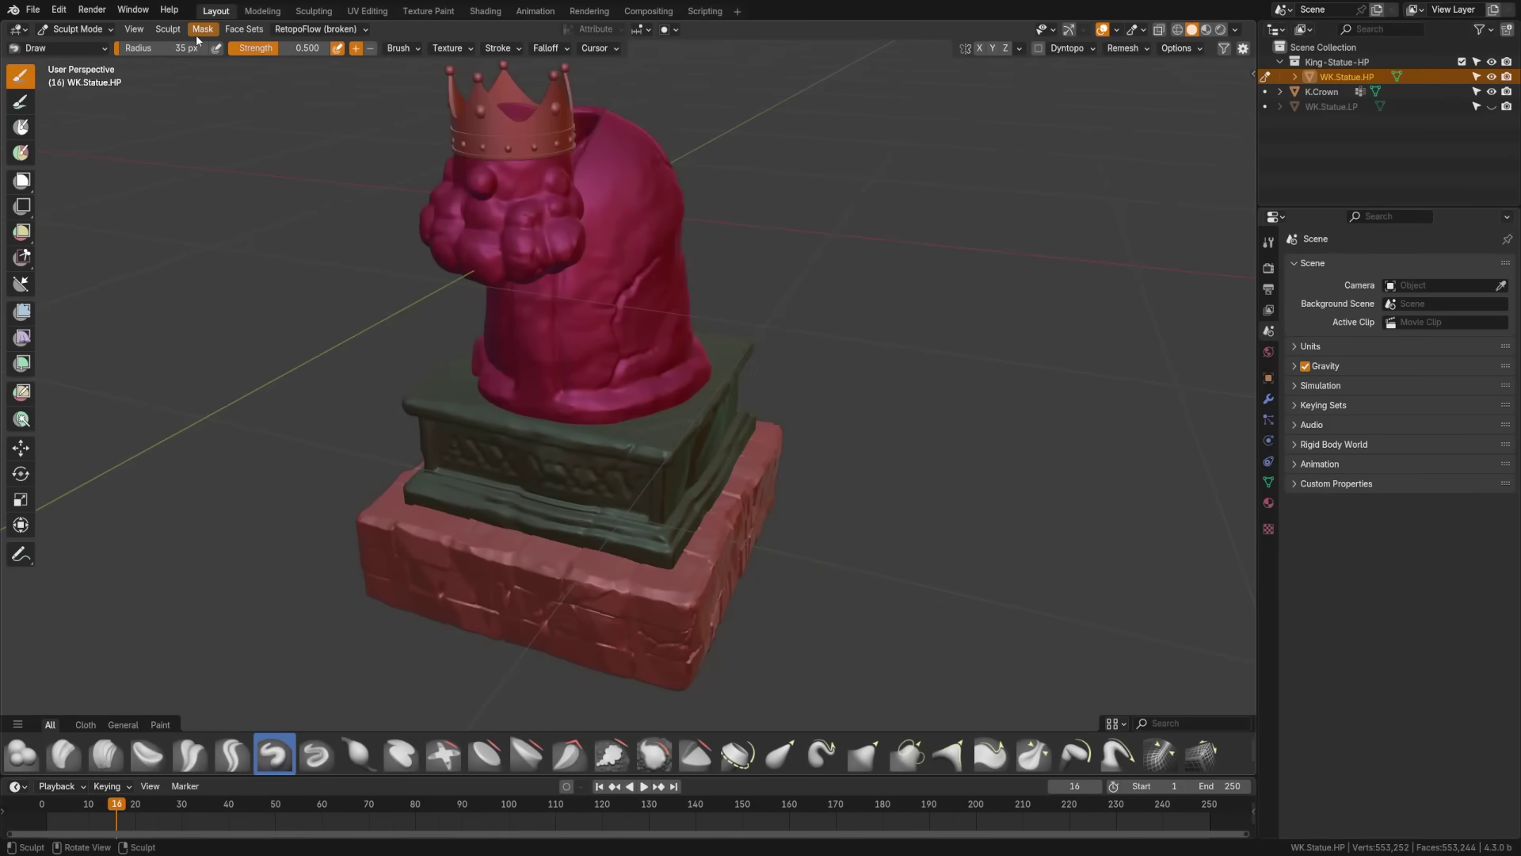
- Apply Mask from Mesh Boundary with Mix Factor 0.620 and Mode left on Mesh
left_click(198, 29)
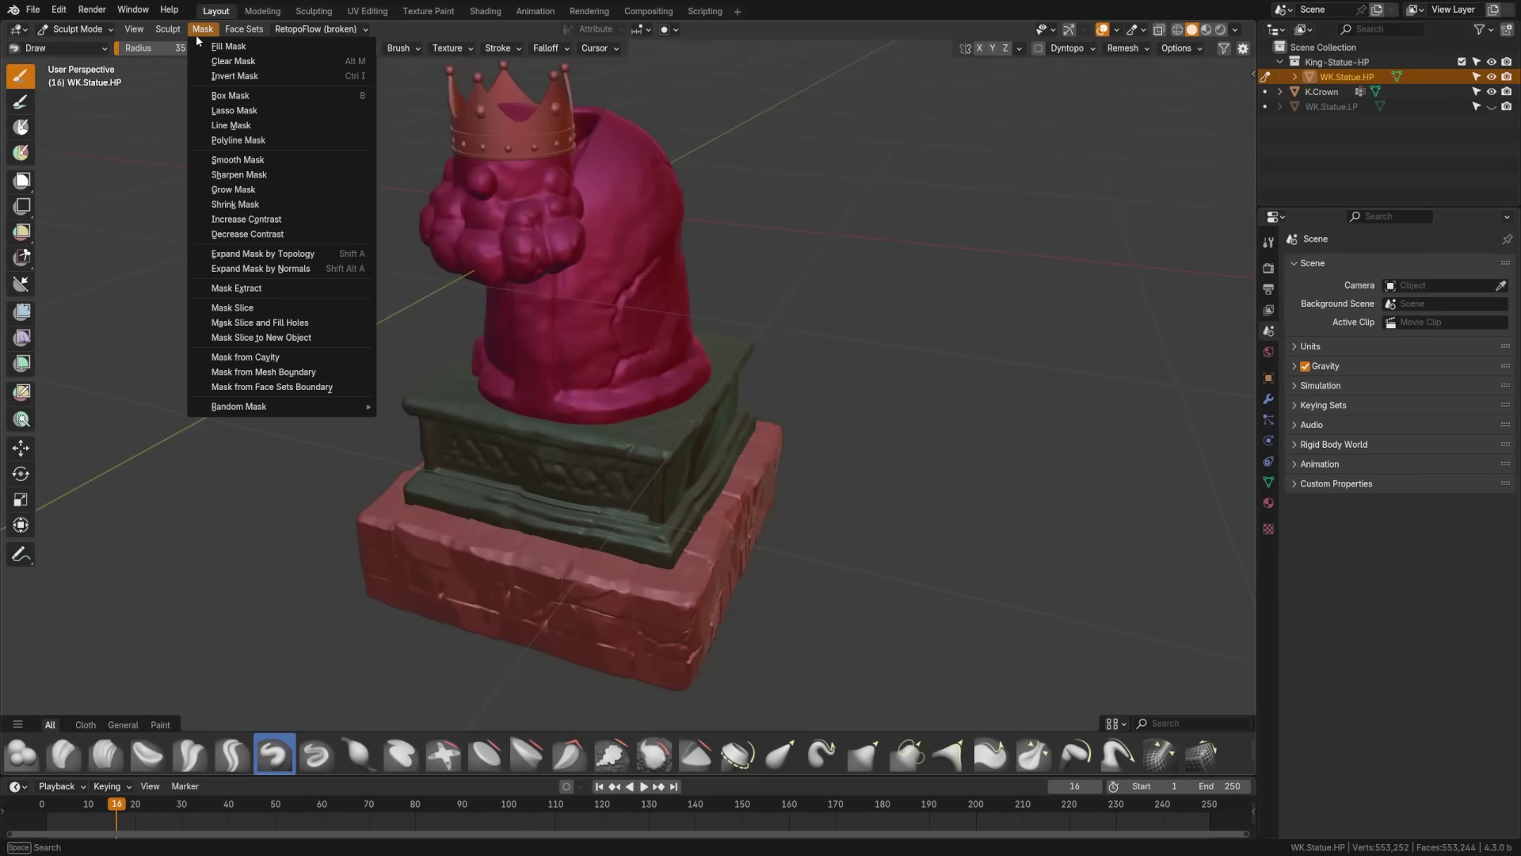
left_click(286, 373)
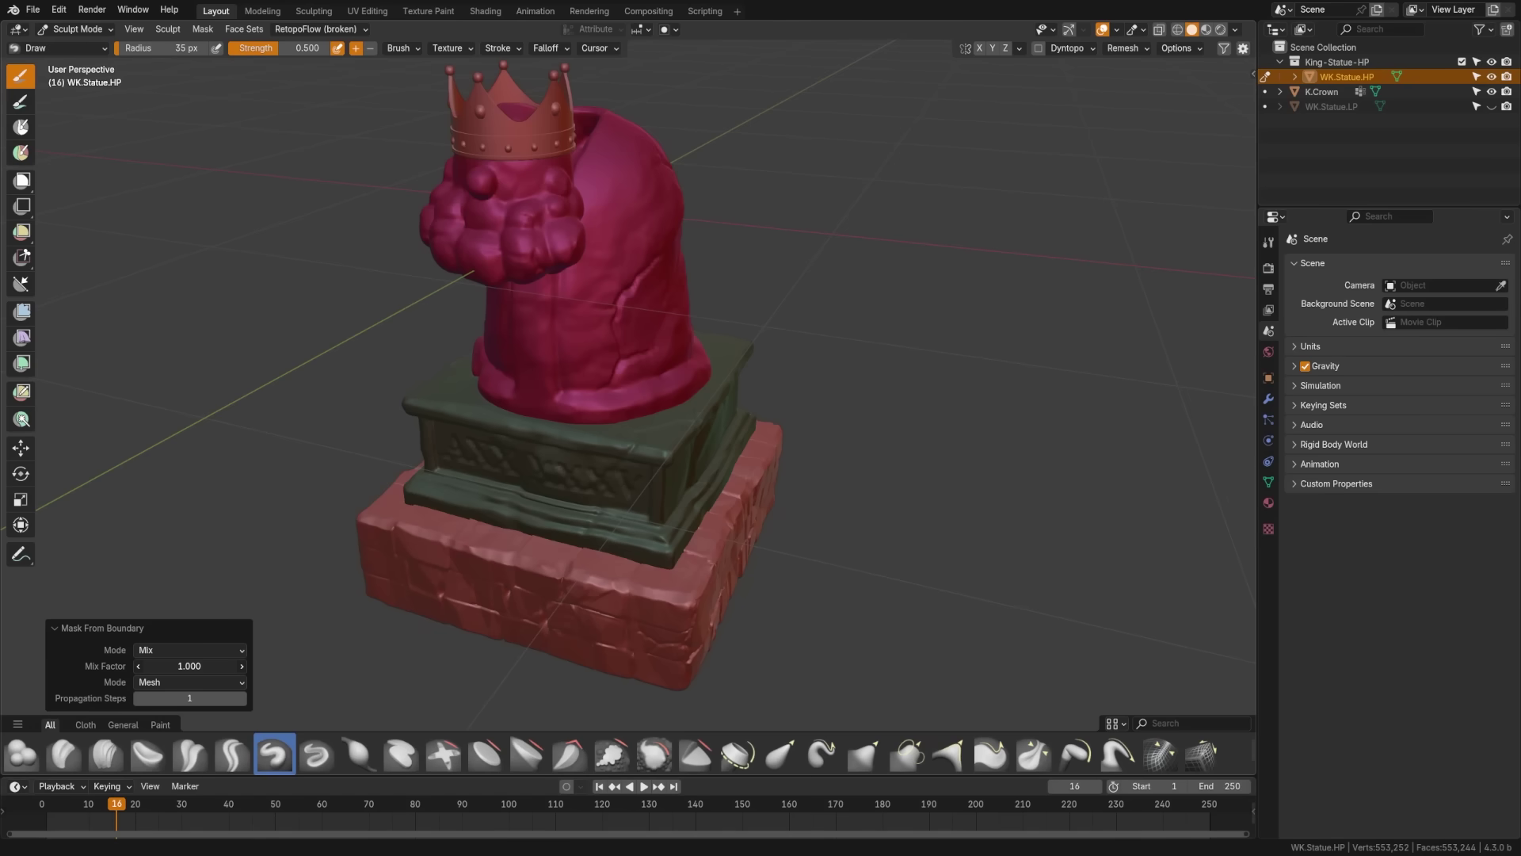
left_click_drag(190, 666, 158, 666)
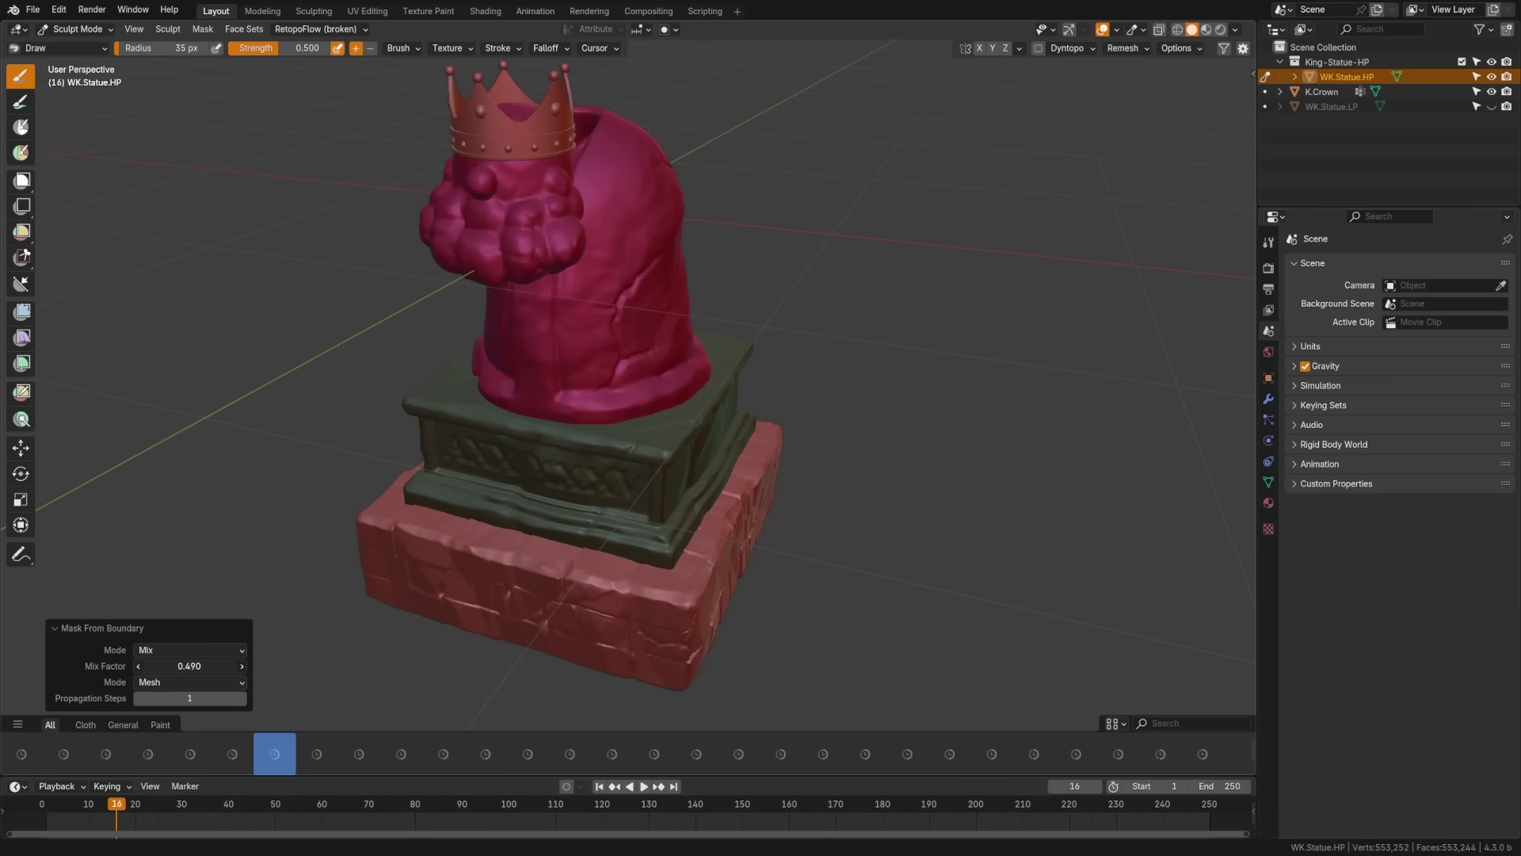
left_click(188, 681)
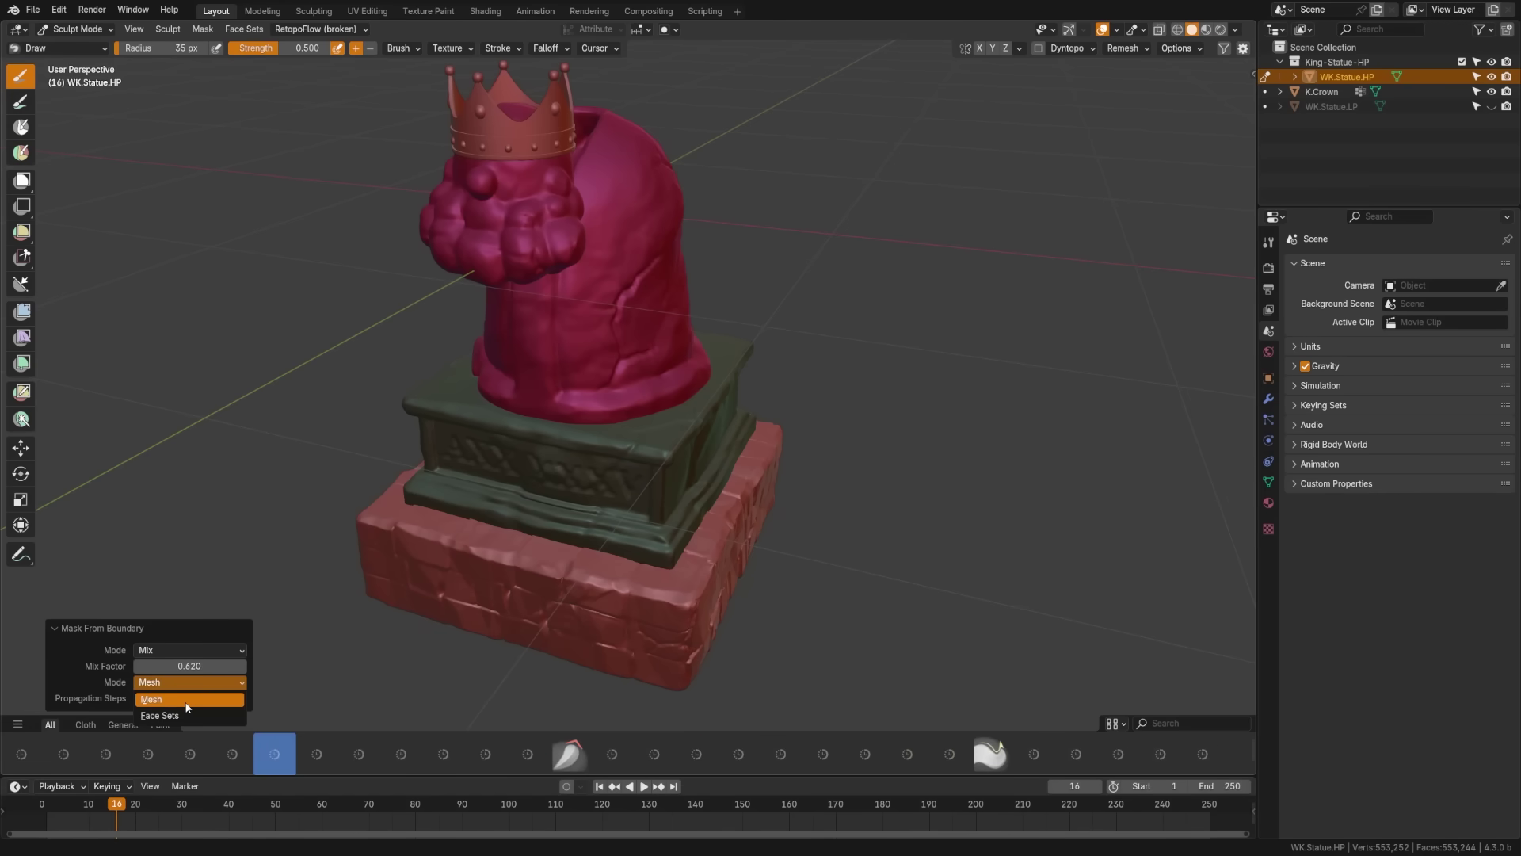
left_click(187, 700)
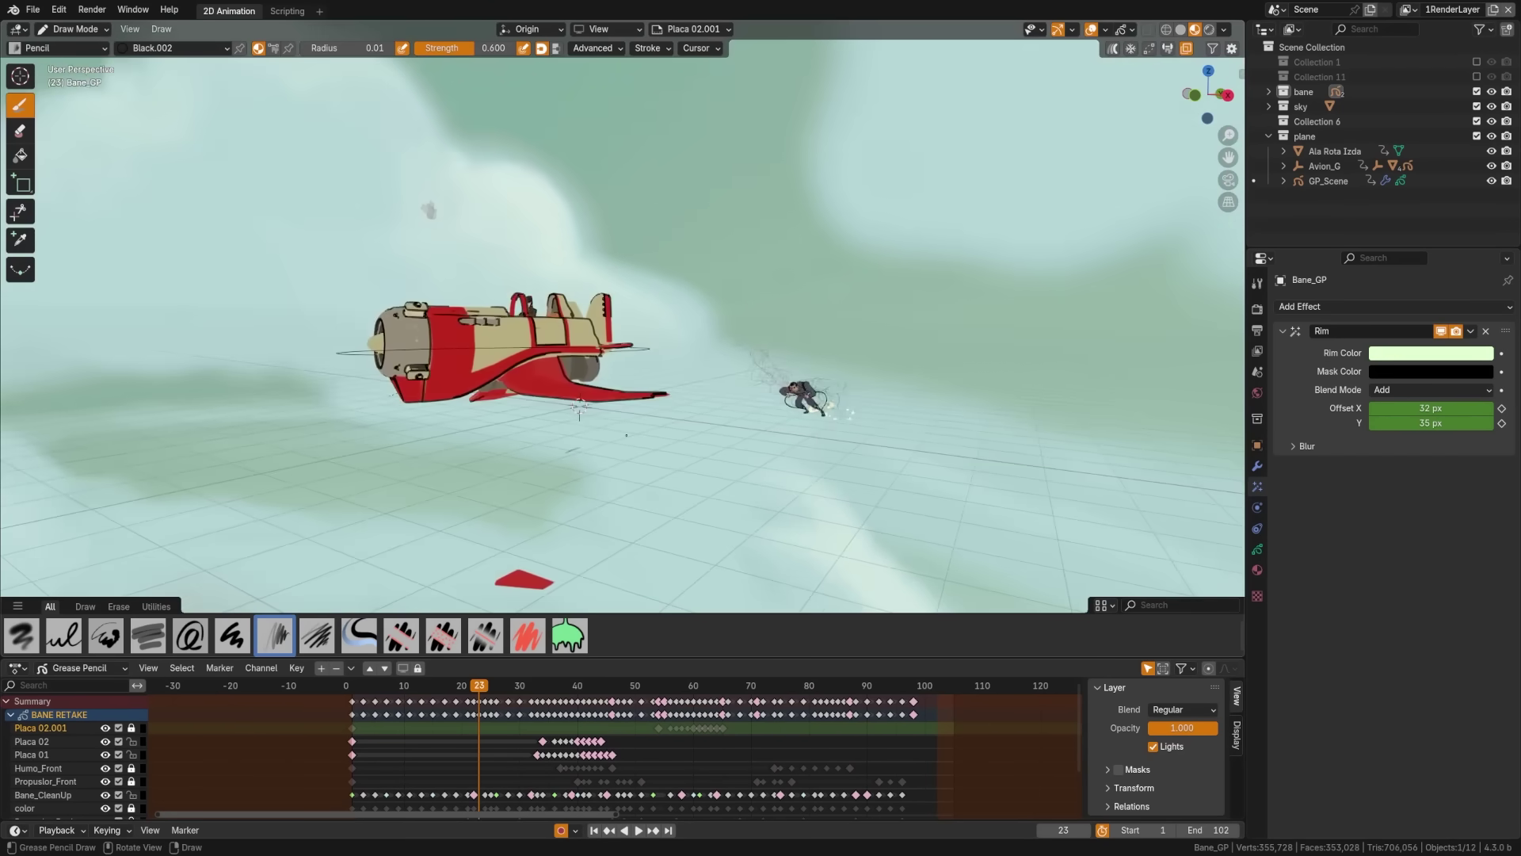
- Zoom in and orbit for a close side view of the red Grease Pencil airplane
scroll(579, 407, "up", 3)
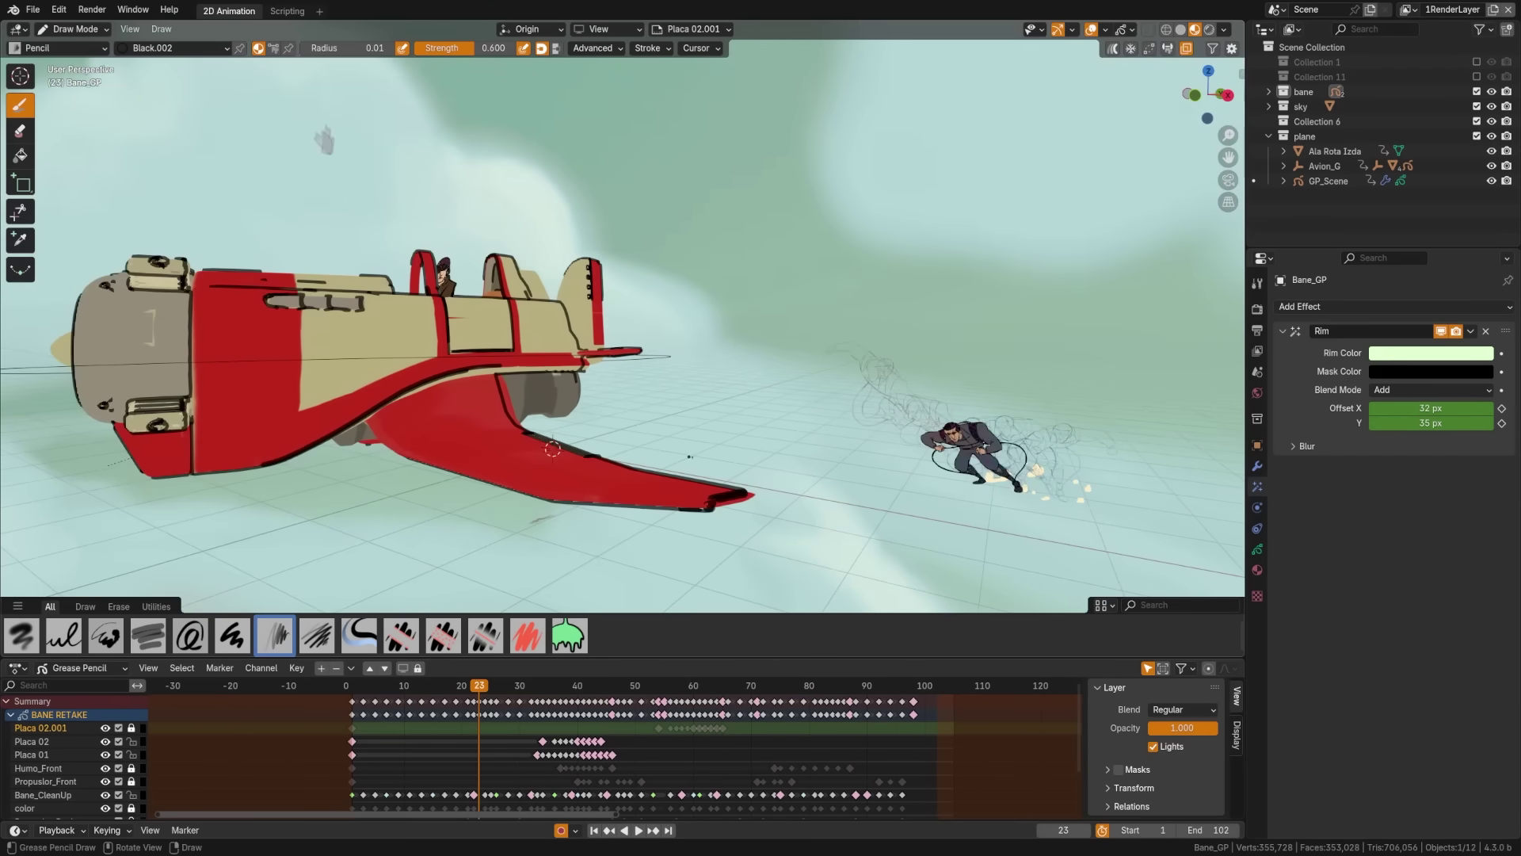
middle_click_drag(580, 407, 512, 460)
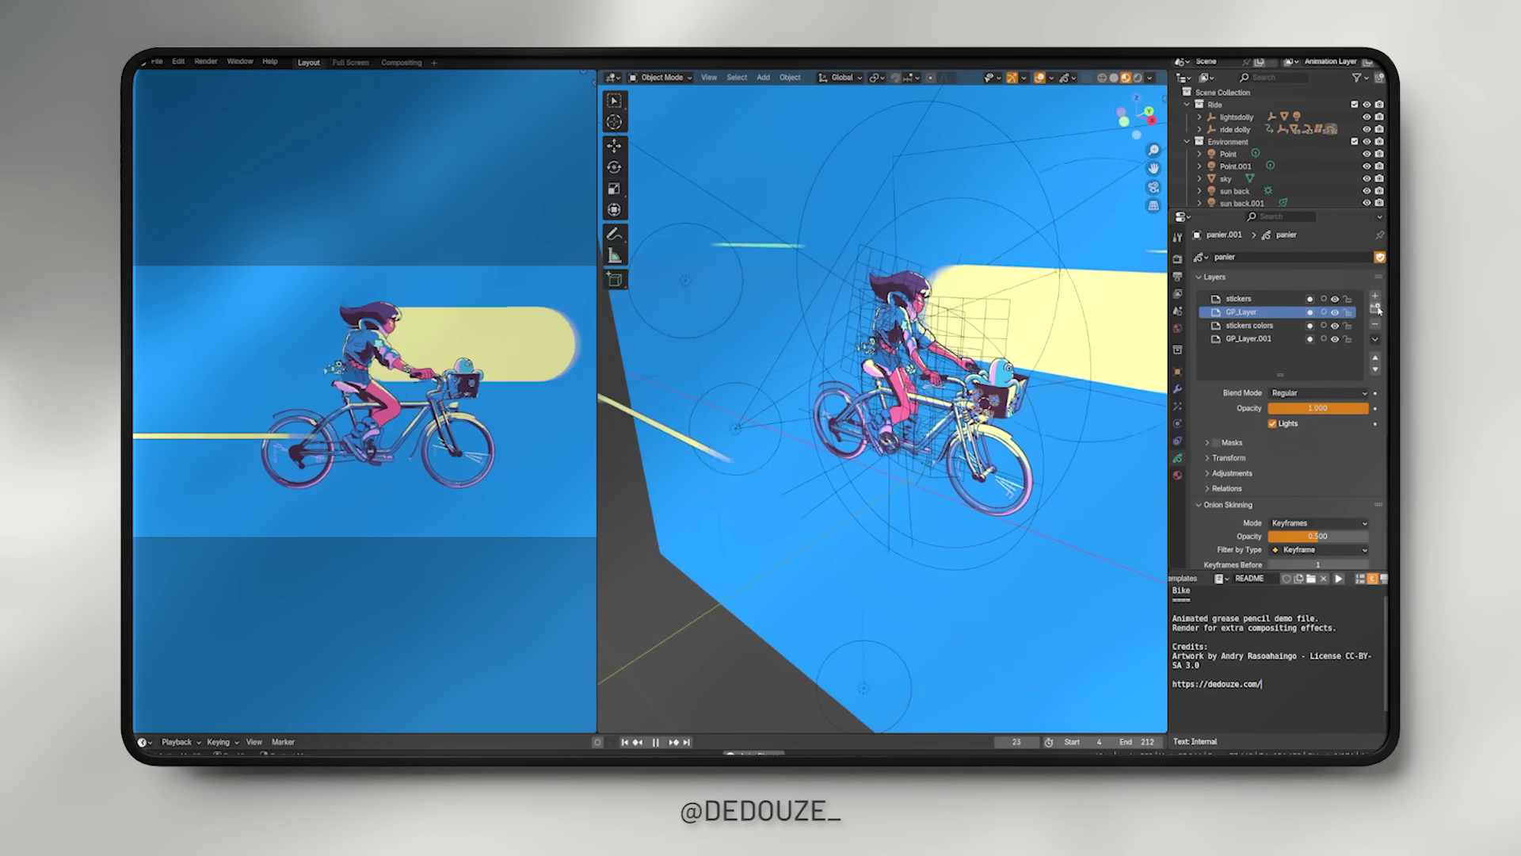
- Create a layer group named Lines, move GP_Layer and stickers colors into it, and collapse it
left_click(1375, 307)
double_click(1242, 312)
type("Lines")
key("Return")
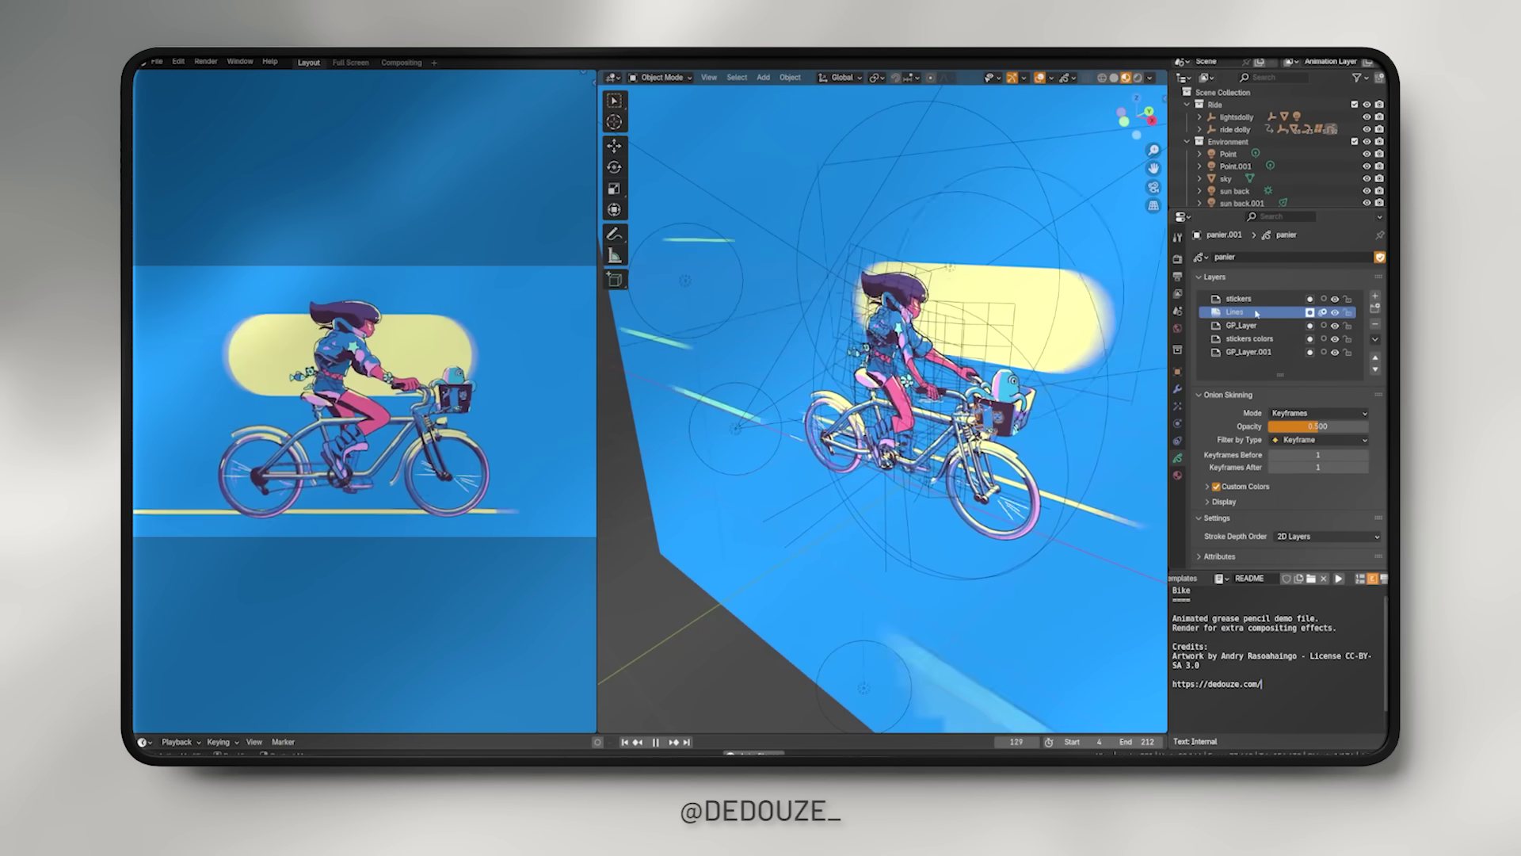
left_click_drag(1241, 325, 1238, 312)
left_click(1206, 312)
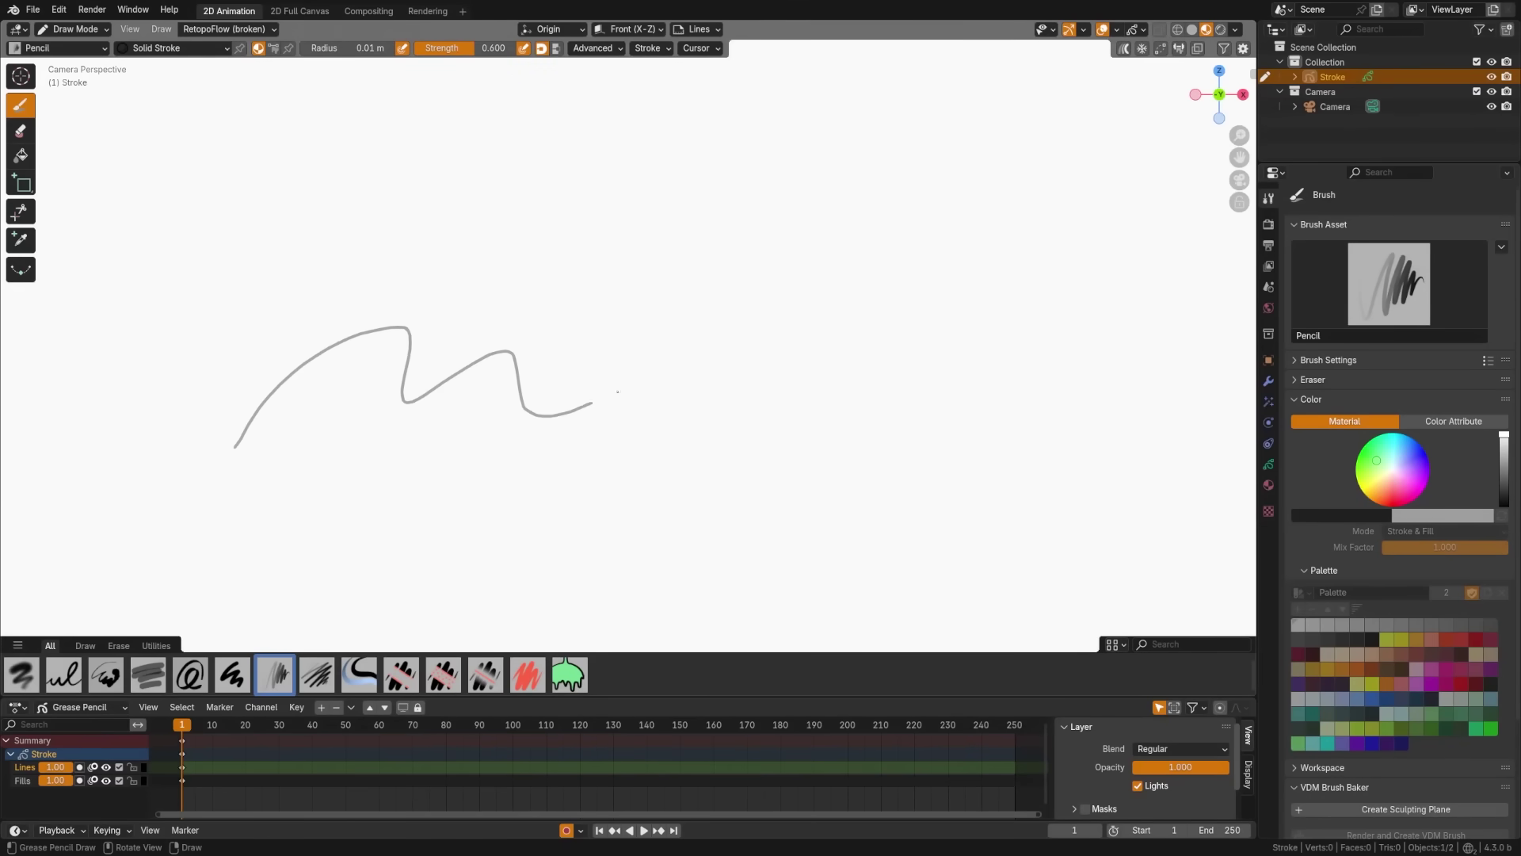
- Paint two thick grey strokes across the upper and lower canvas at pencil radius 0.3 m
left_click(596, 49)
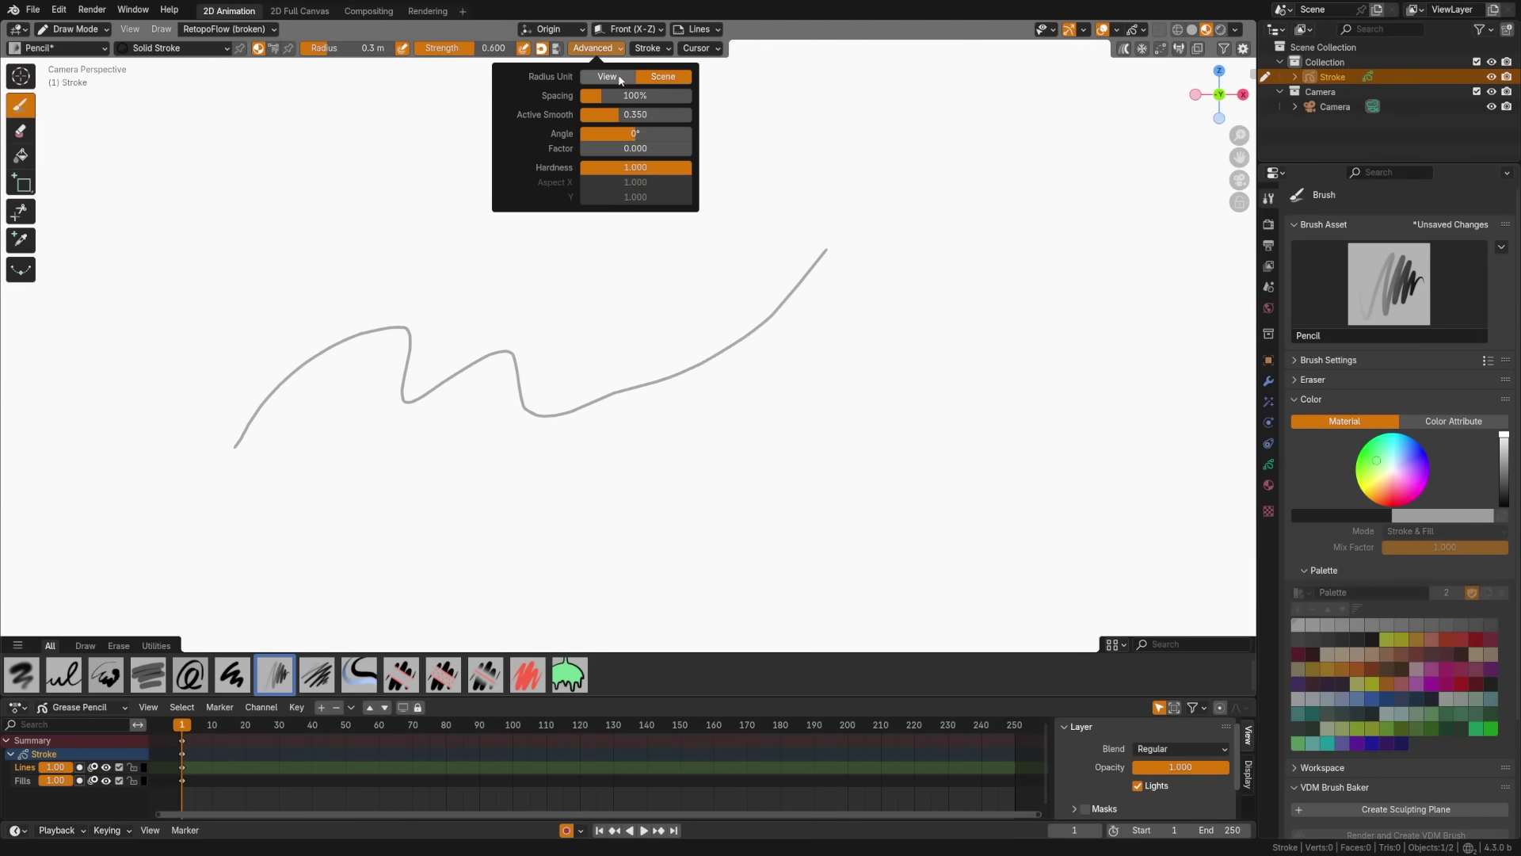
left_click(648, 48)
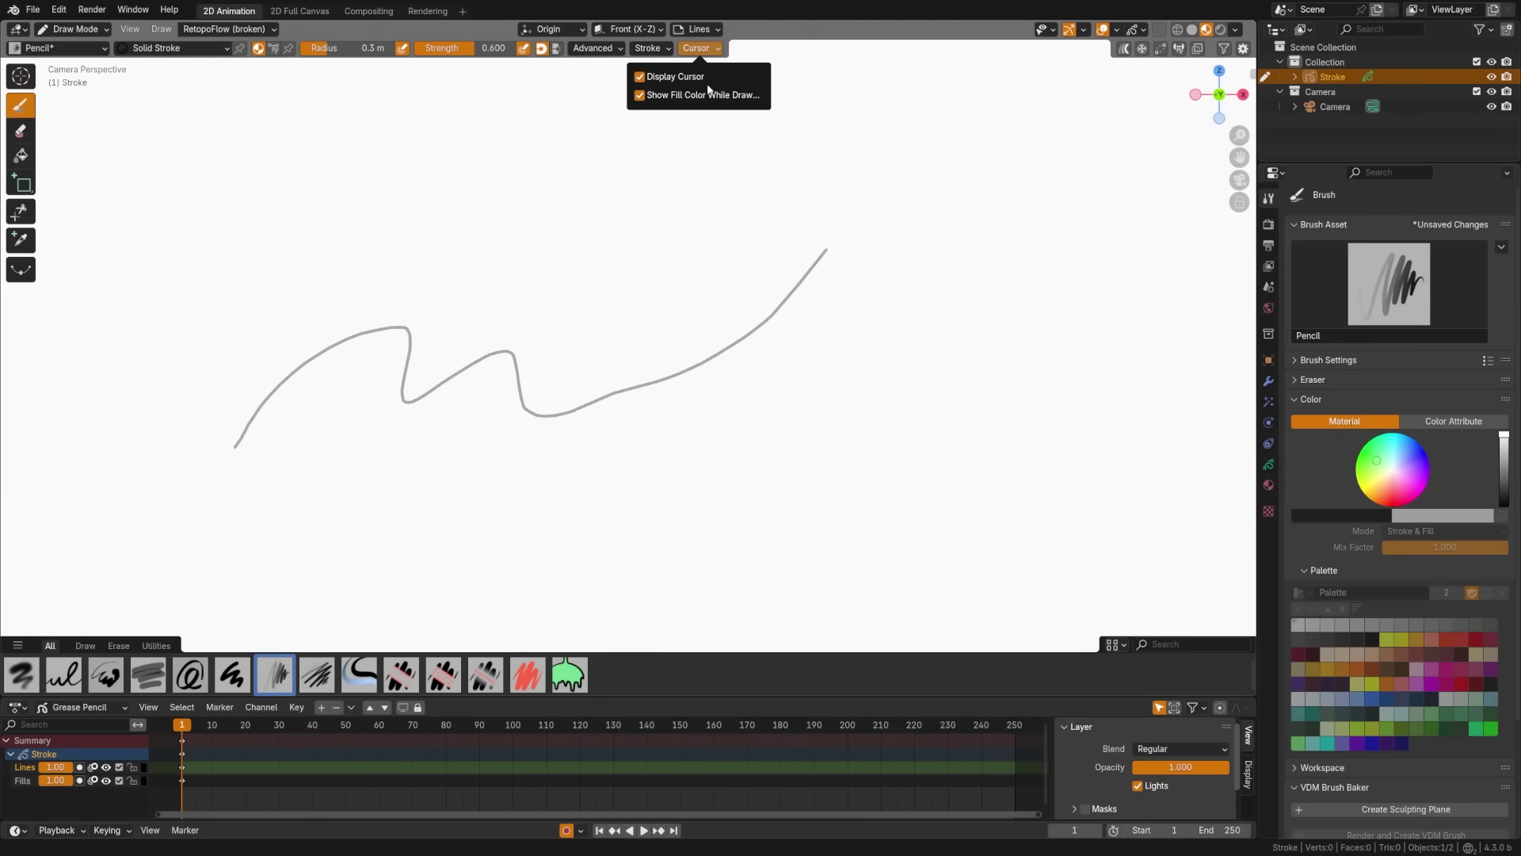
mouse_move(443, 229)
left_mouse_down()
mouse_move(571, 166)
mouse_move(1022, 221)
left_mouse_up()
left_click(596, 48)
mouse_move(333, 529)
left_mouse_down()
mouse_move(762, 450)
mouse_move(935, 400)
left_mouse_up()
- Pick the Eraser Soft brush and softly erase part of the upper thick stroke
left_click(21, 130)
left_click(59, 48)
left_click(87, 161)
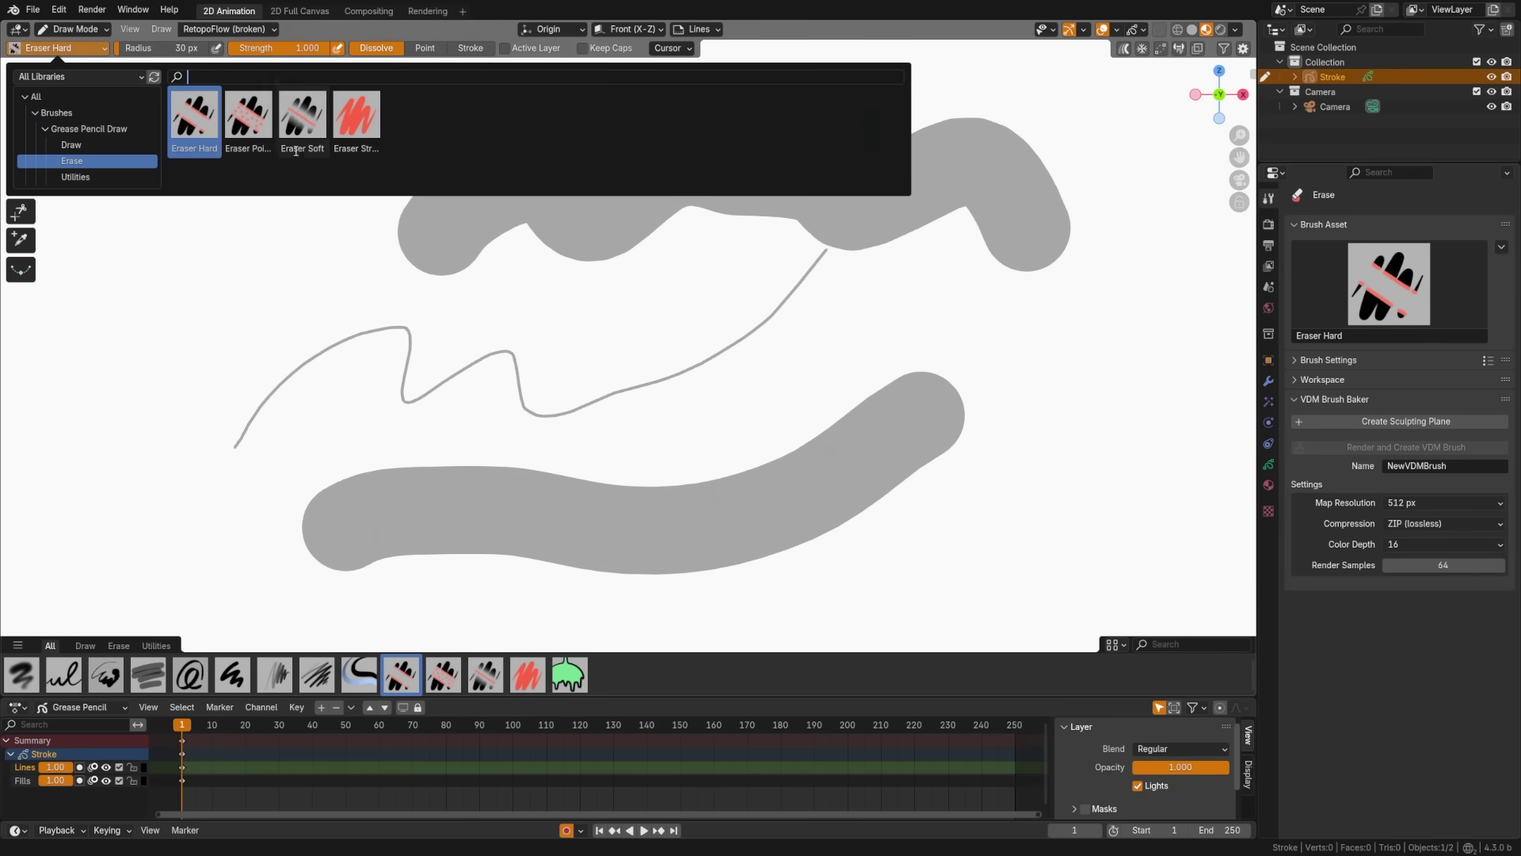
left_click(302, 119)
left_click_drag(595, 170, 464, 169)
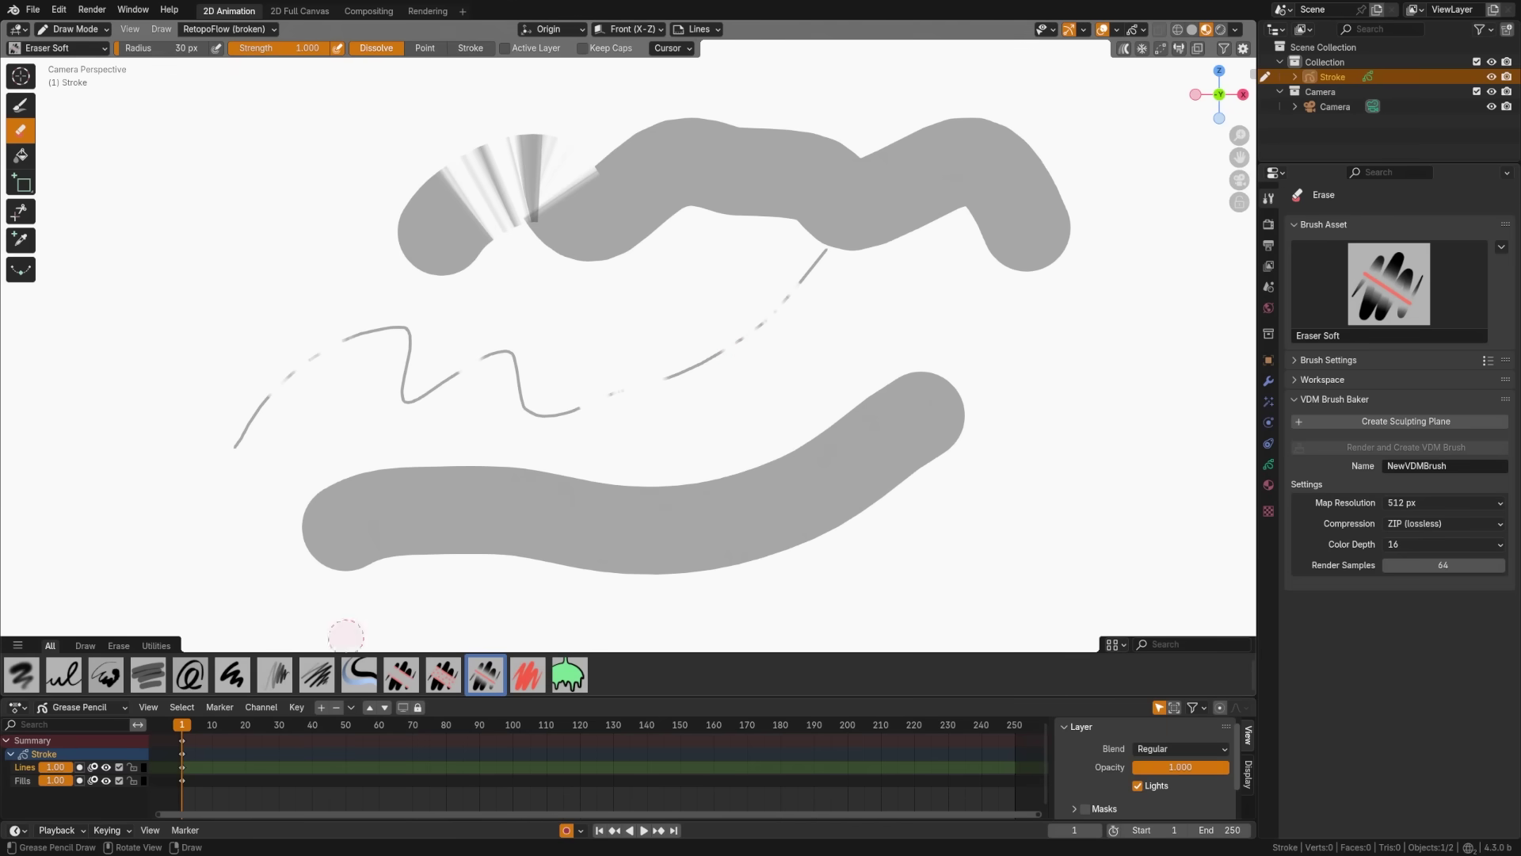
- Erase the entire lower thick stroke with Eraser Stroke
left_click(119, 646)
left_click(147, 675)
left_click_drag(388, 420, 412, 587)
- Cut hard gaps through the upper stroke and thin line with Eraser Hard
left_click(22, 675)
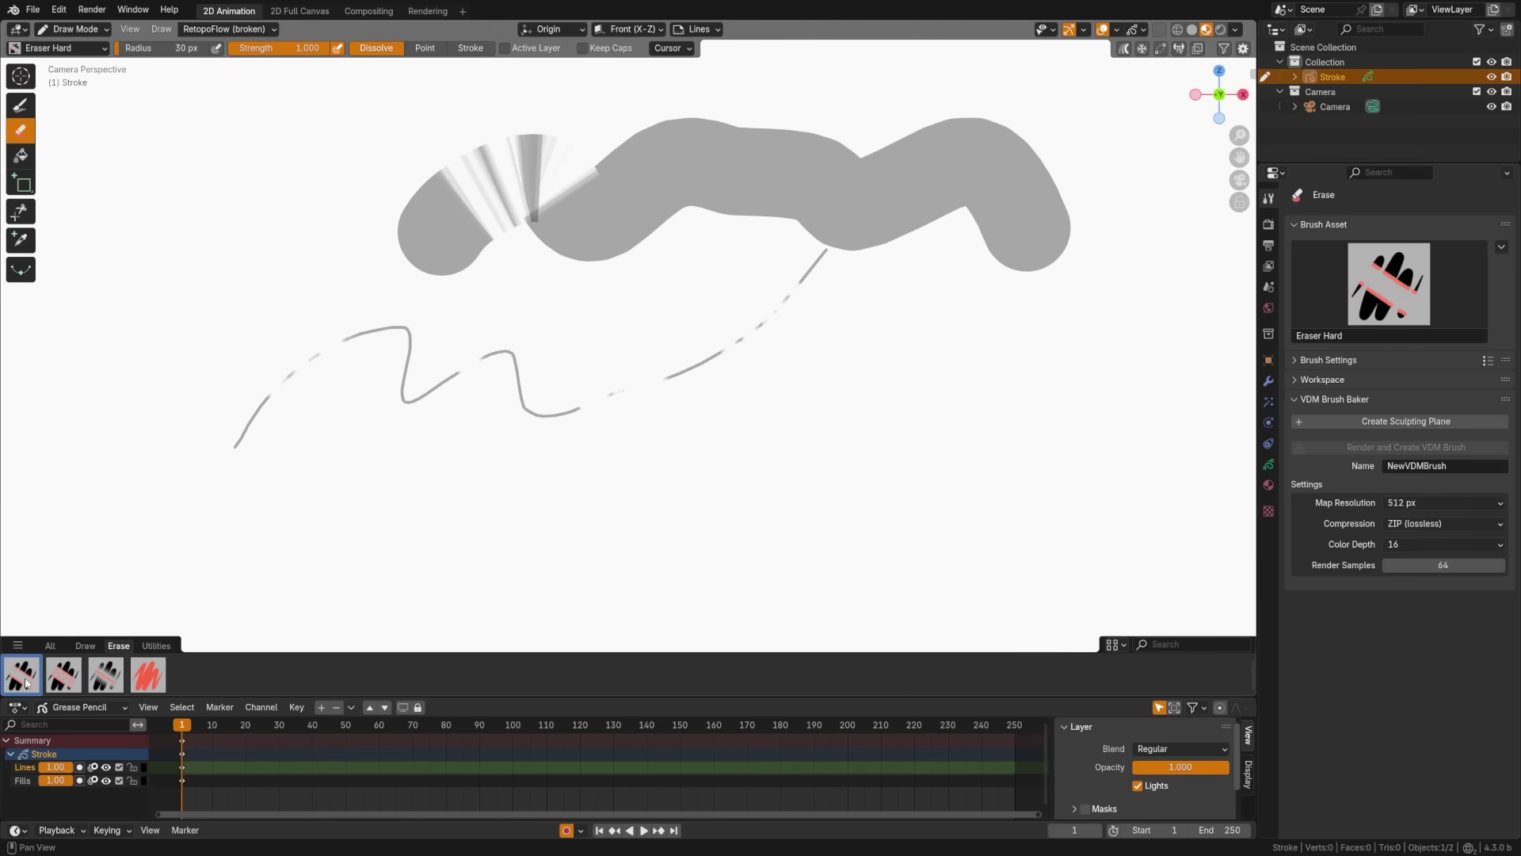
left_click_drag(733, 123, 713, 296)
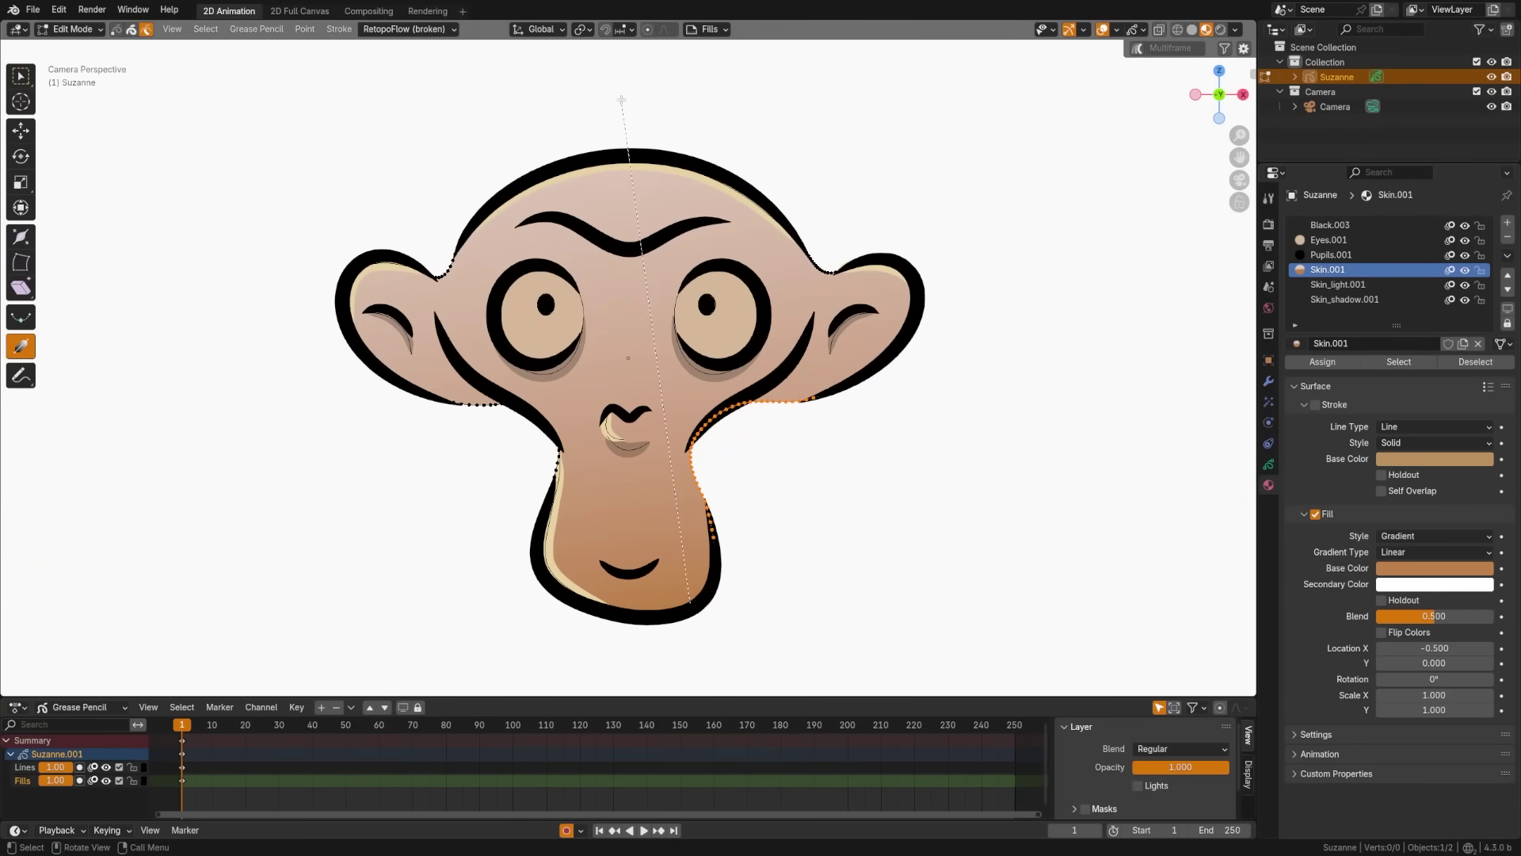
left_click_drag(616, 187, 975, 366)
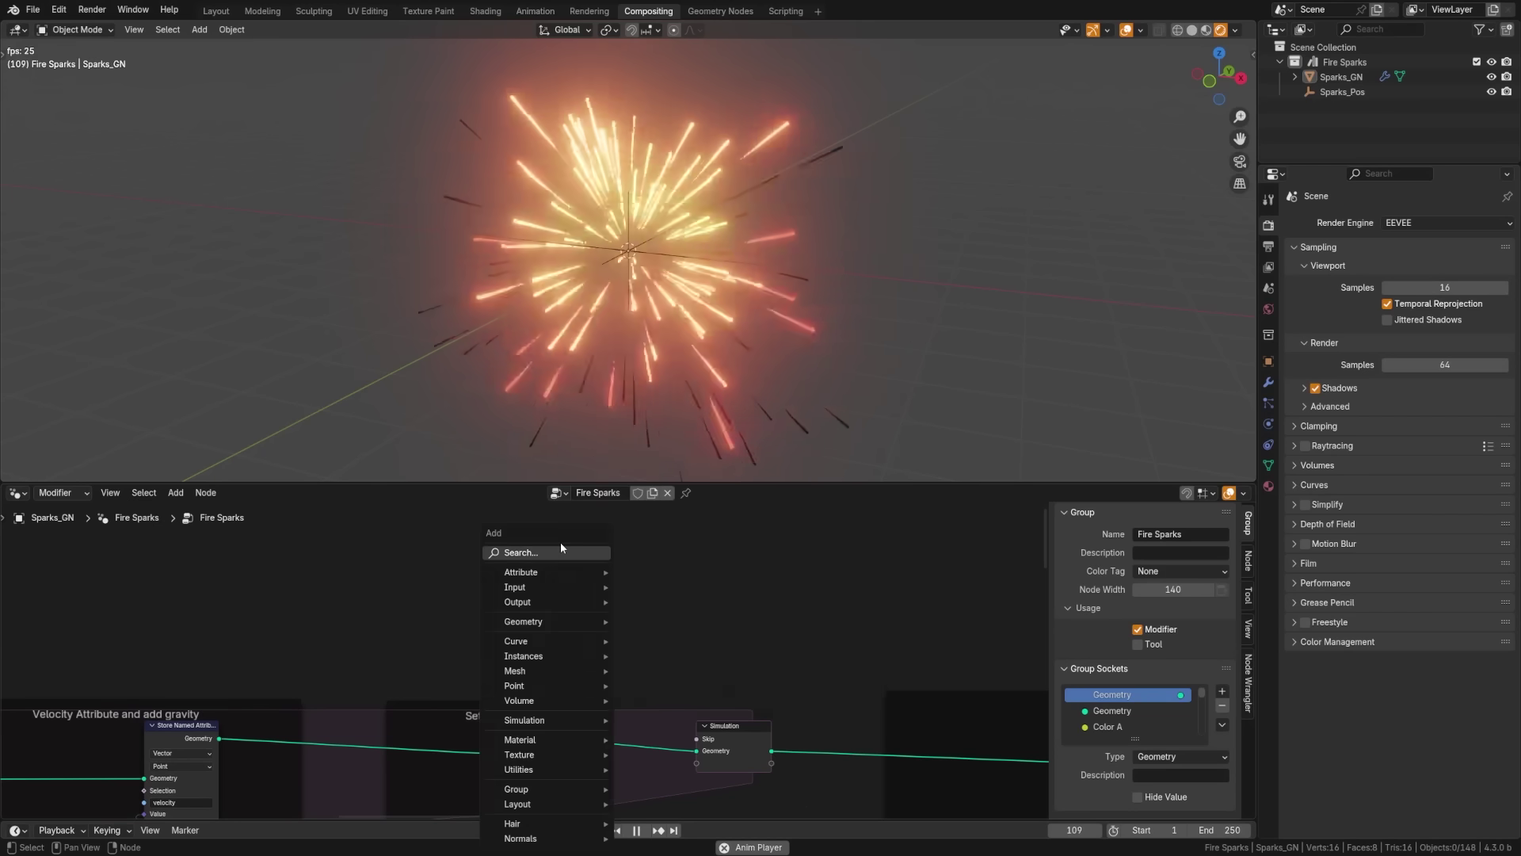
- Add a Bake node to the Fire Sparks tree above Set Velocity and Simulation
type("packed")
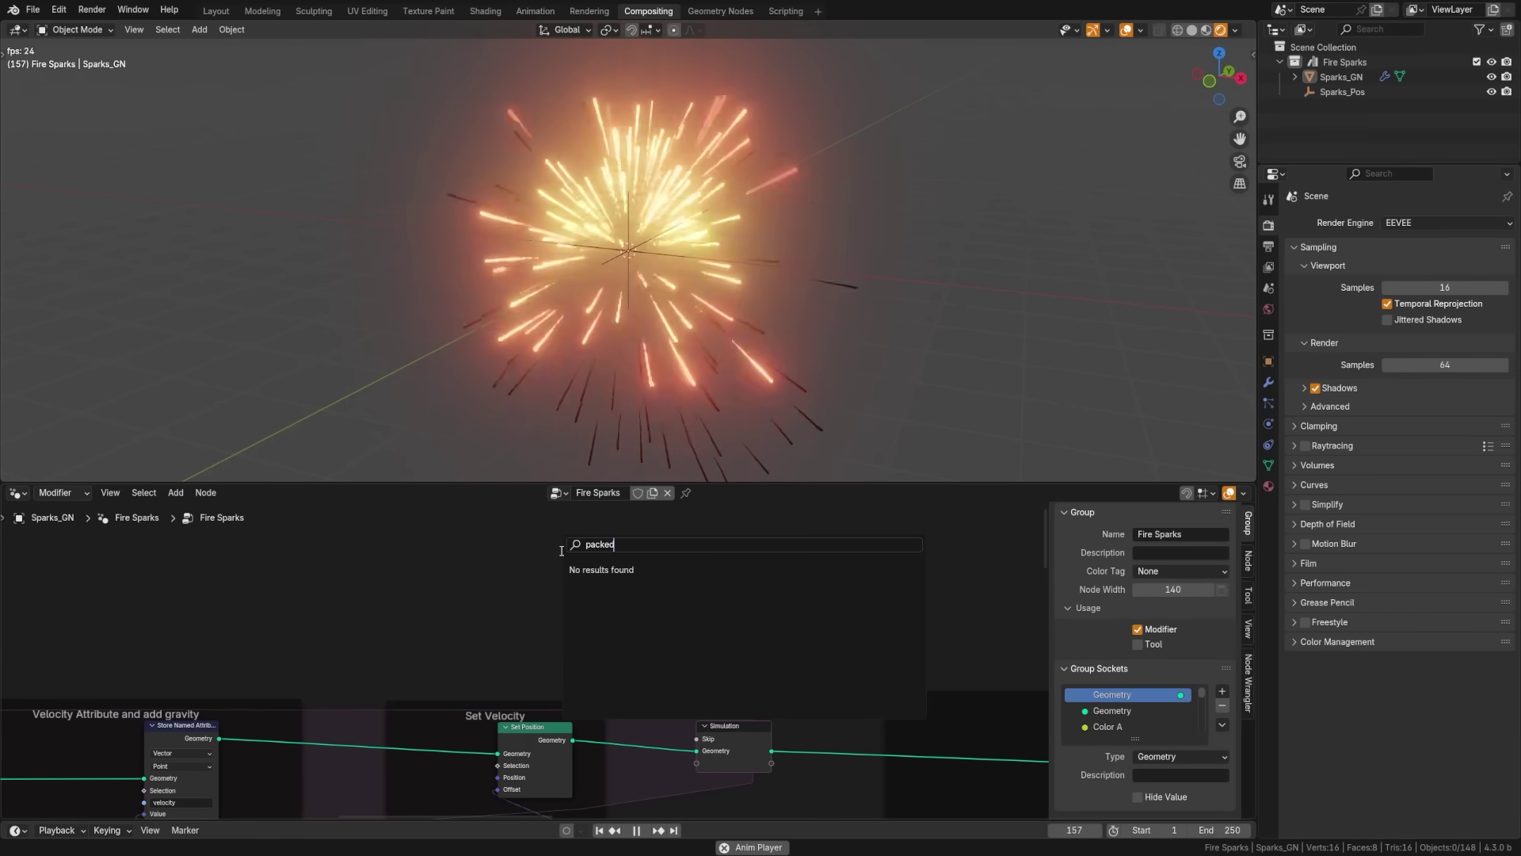
key("BackSpace")
key("BackSpace")
key("BackSpace")
key("BackSpace")
key("BackSpace")
type("bake")
key("Return")
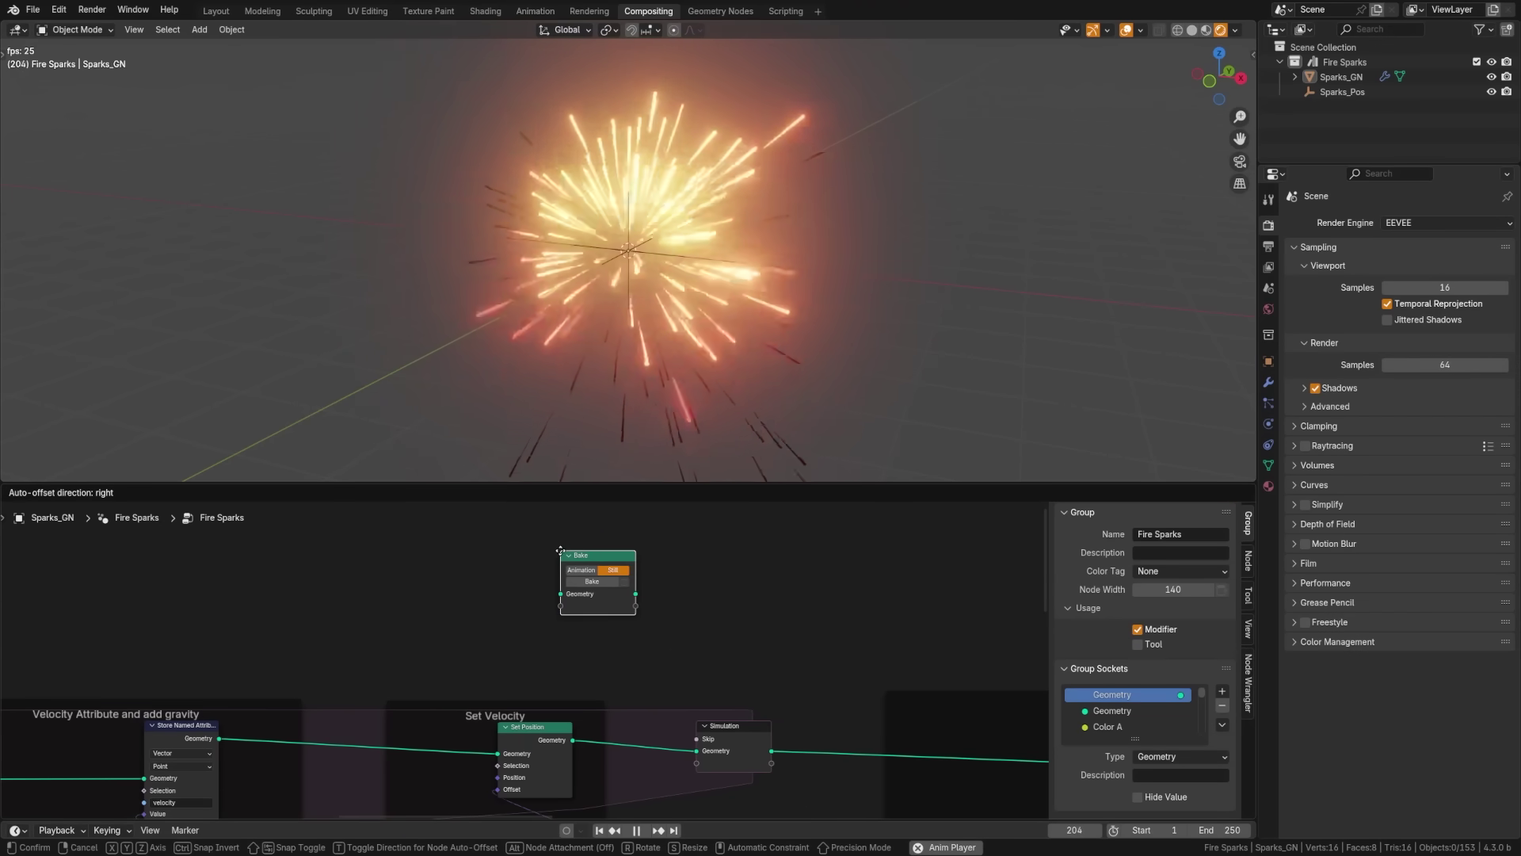
left_click(631, 581)
- Reshape the magenta energy beam by moving its Start point, then orbit the view
scroll(651, 633, "up", 2)
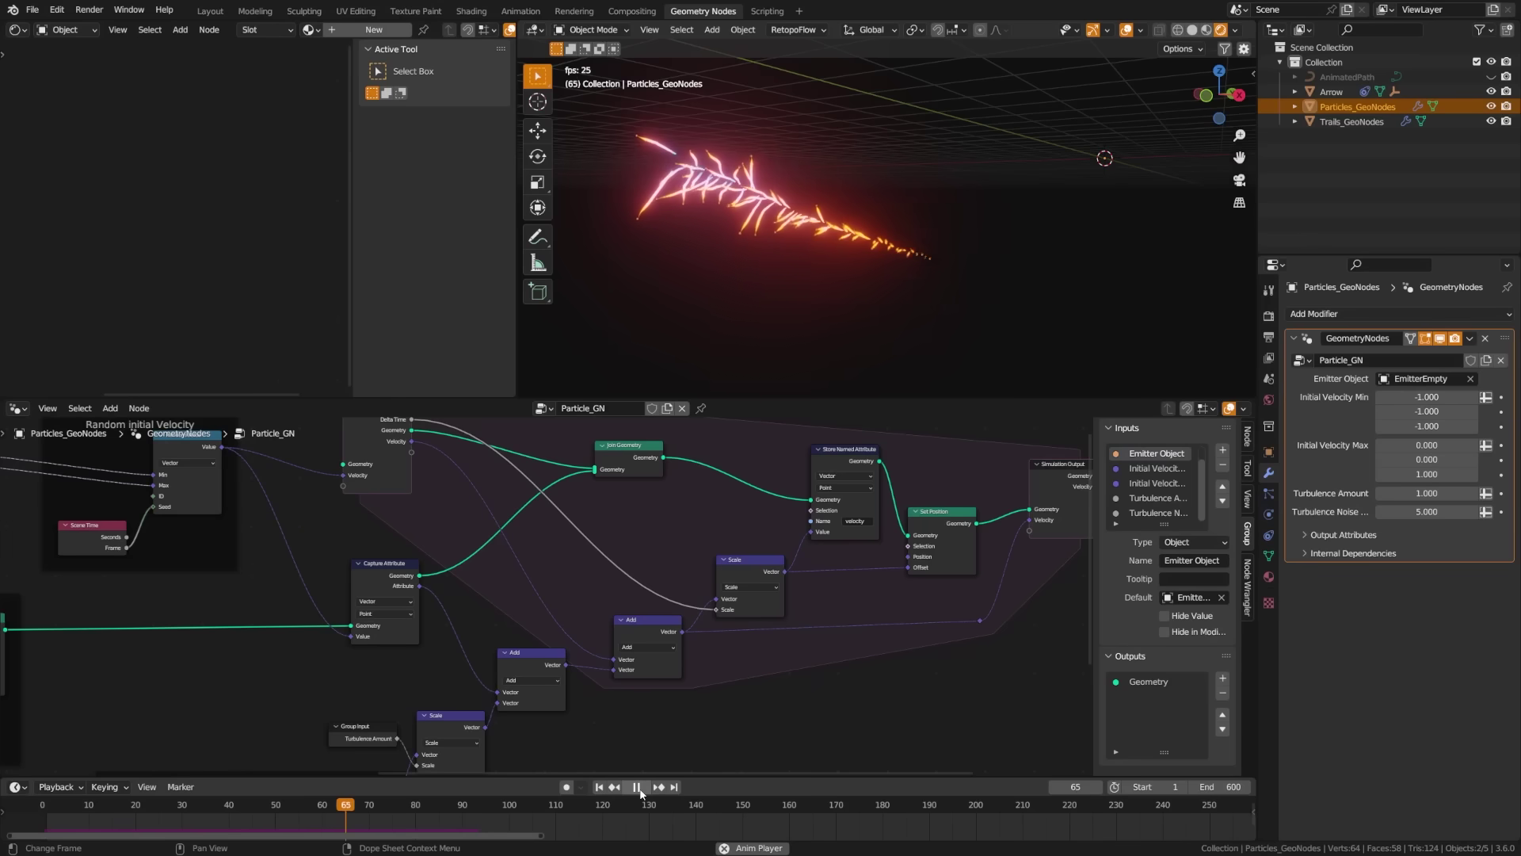
mouse_move(757, 446)
left_mouse_down()
mouse_move(995, 209)
mouse_move(1079, 160)
left_mouse_up()
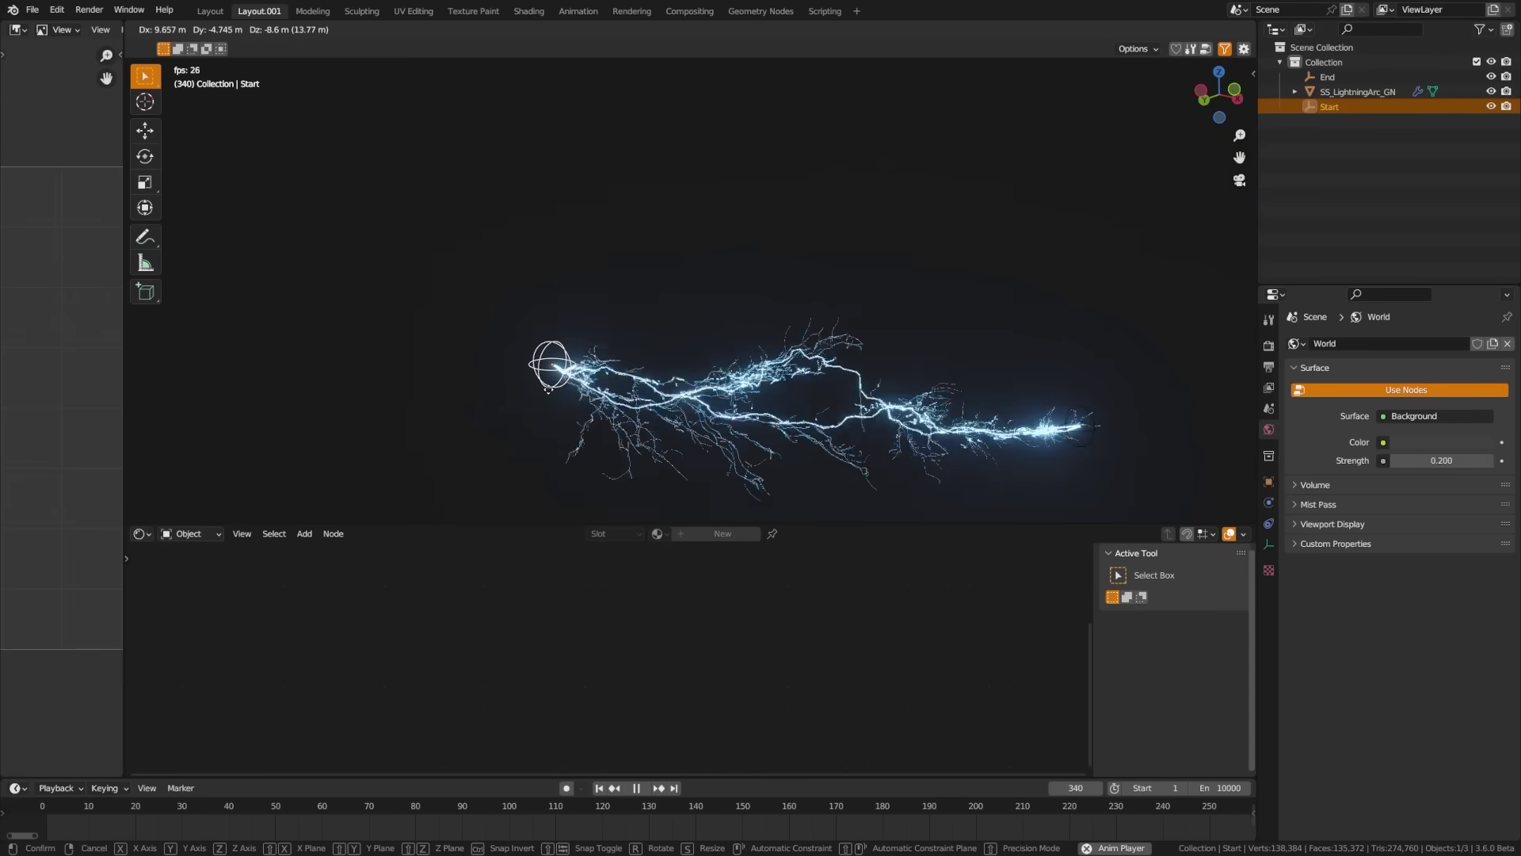
key("g")
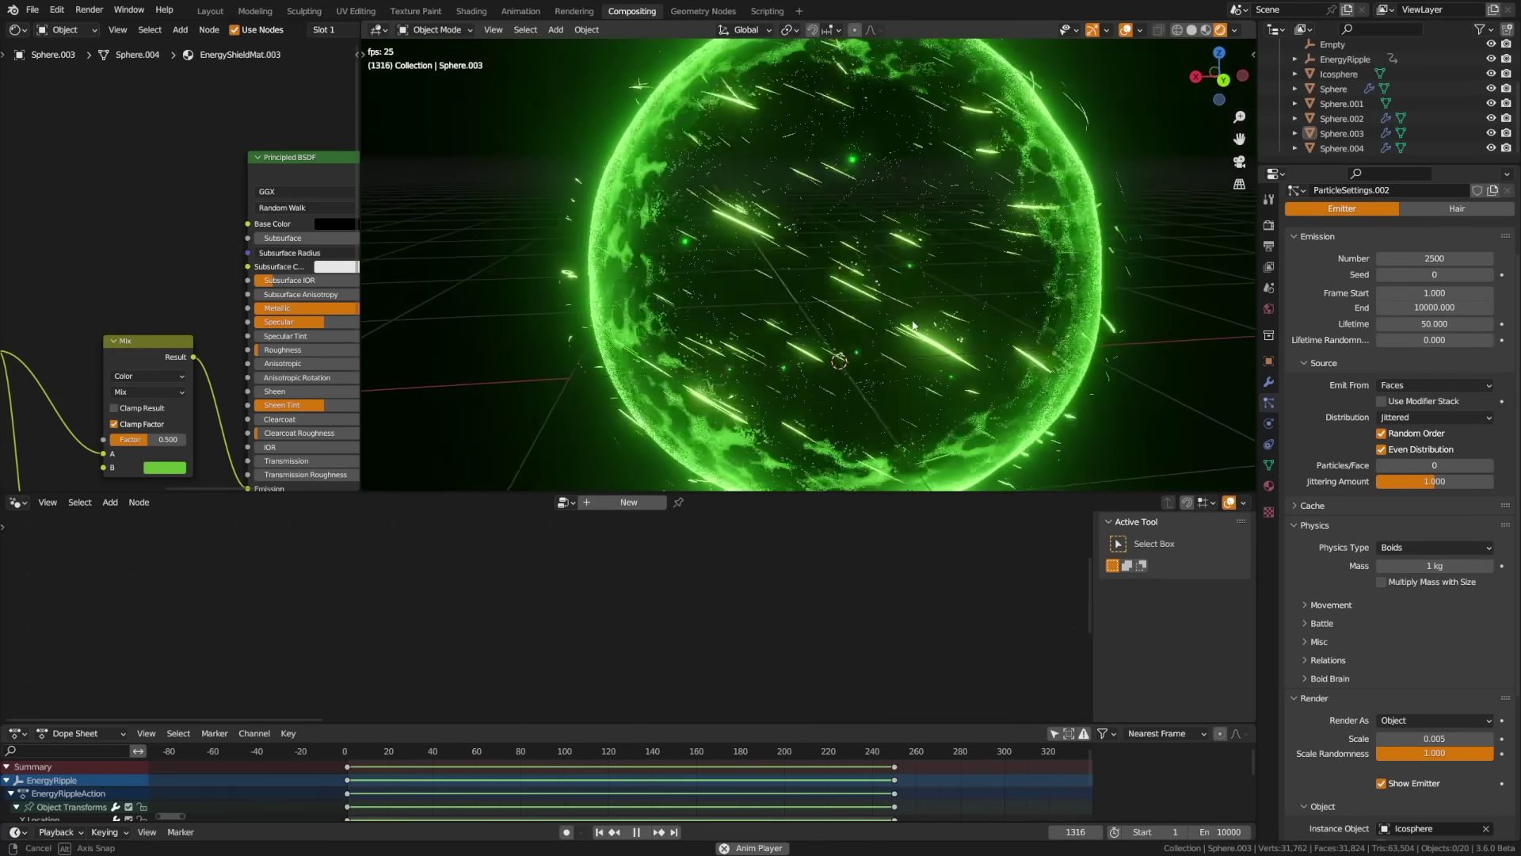
middle_click_drag(913, 325, 693, 314)
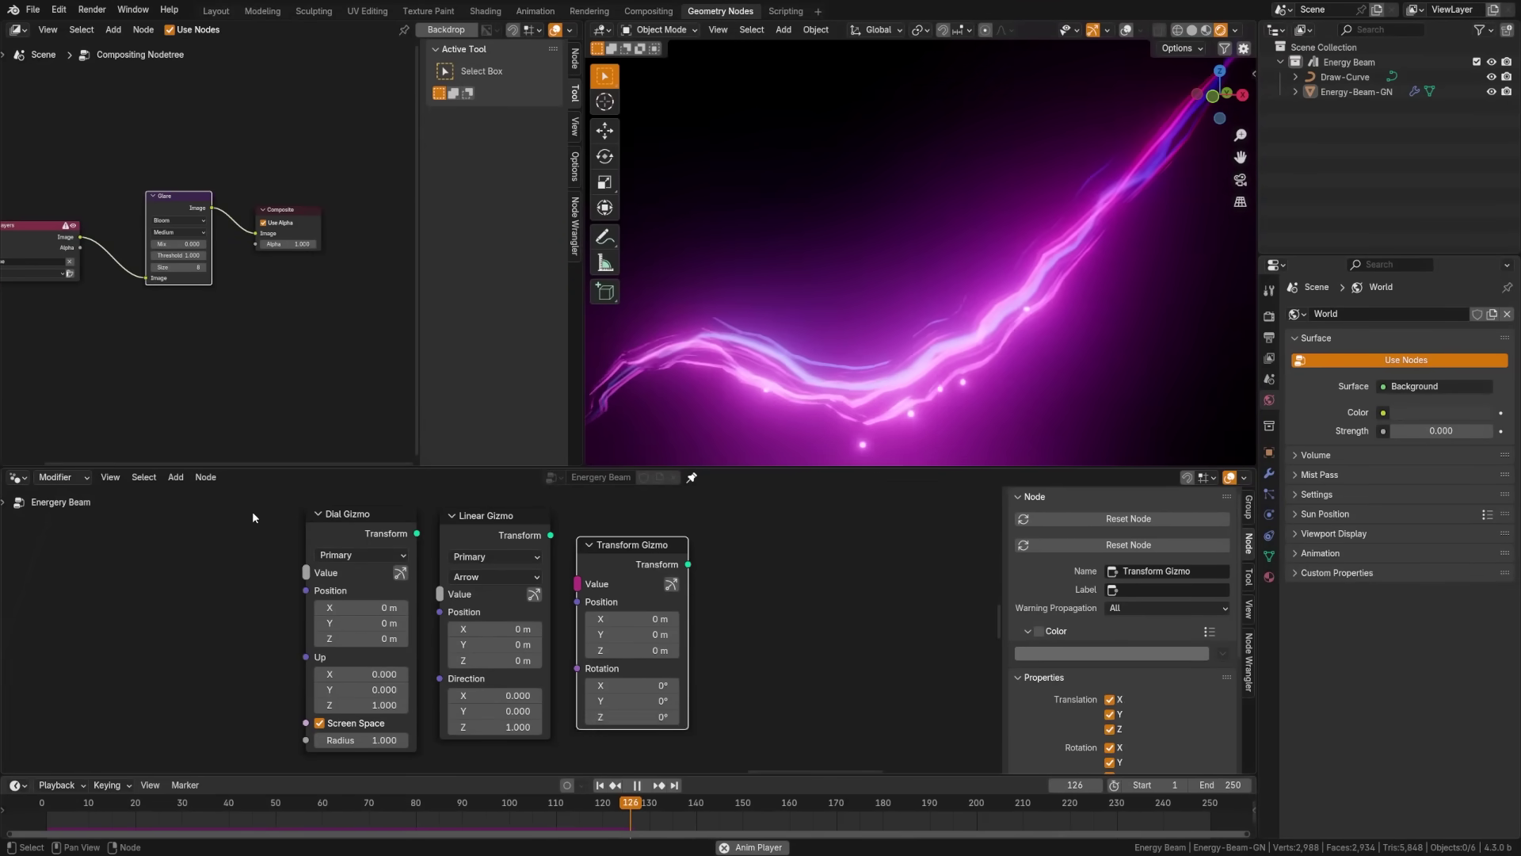
- Shift the three gizmo nodes right and move the Lightning Arc's End.001 point
left_click_drag(252, 512, 656, 577)
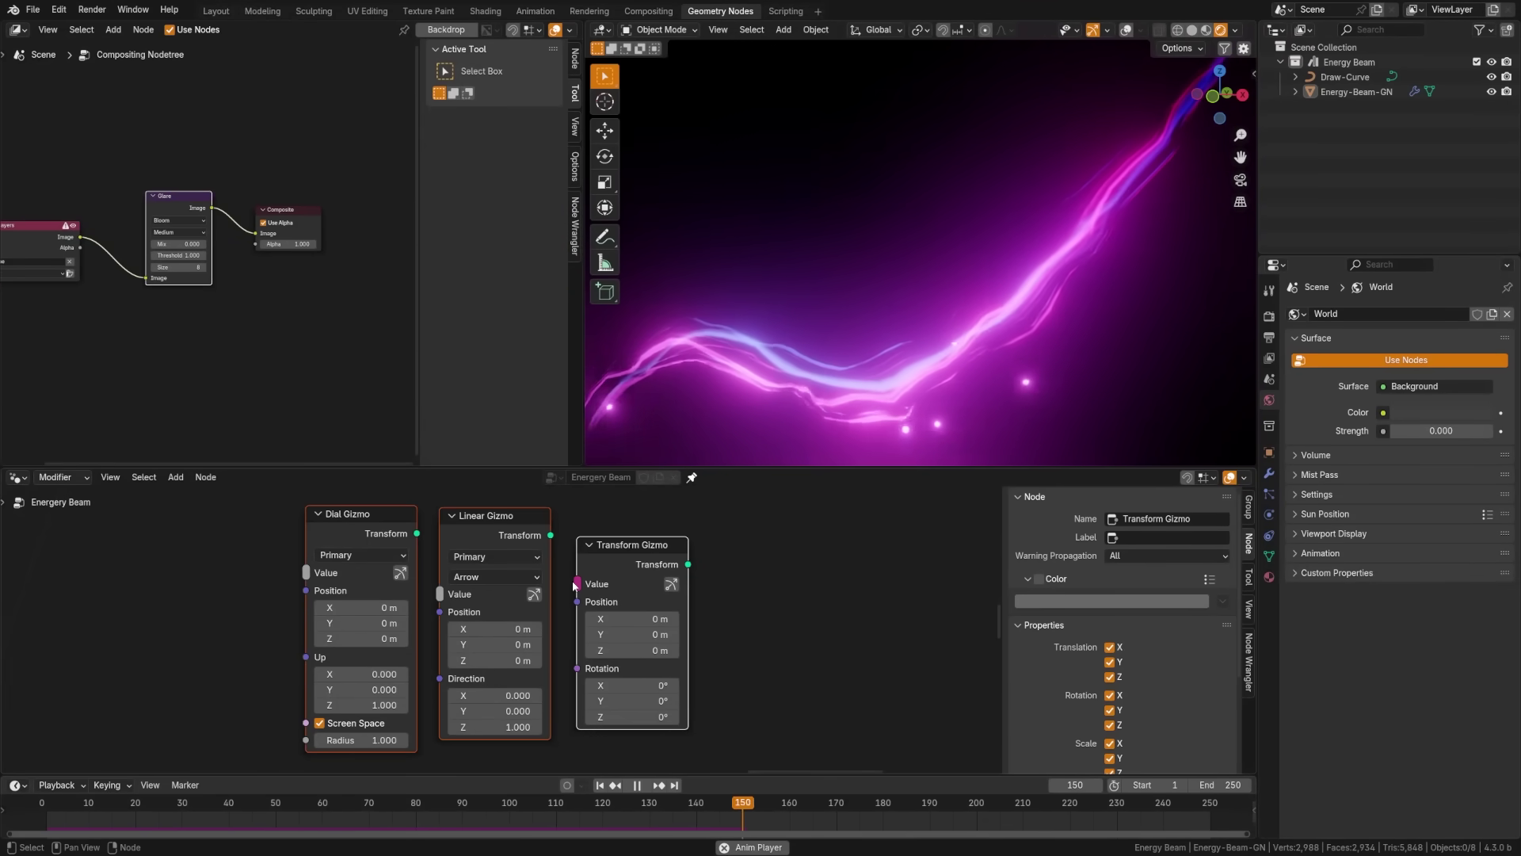
key("g")
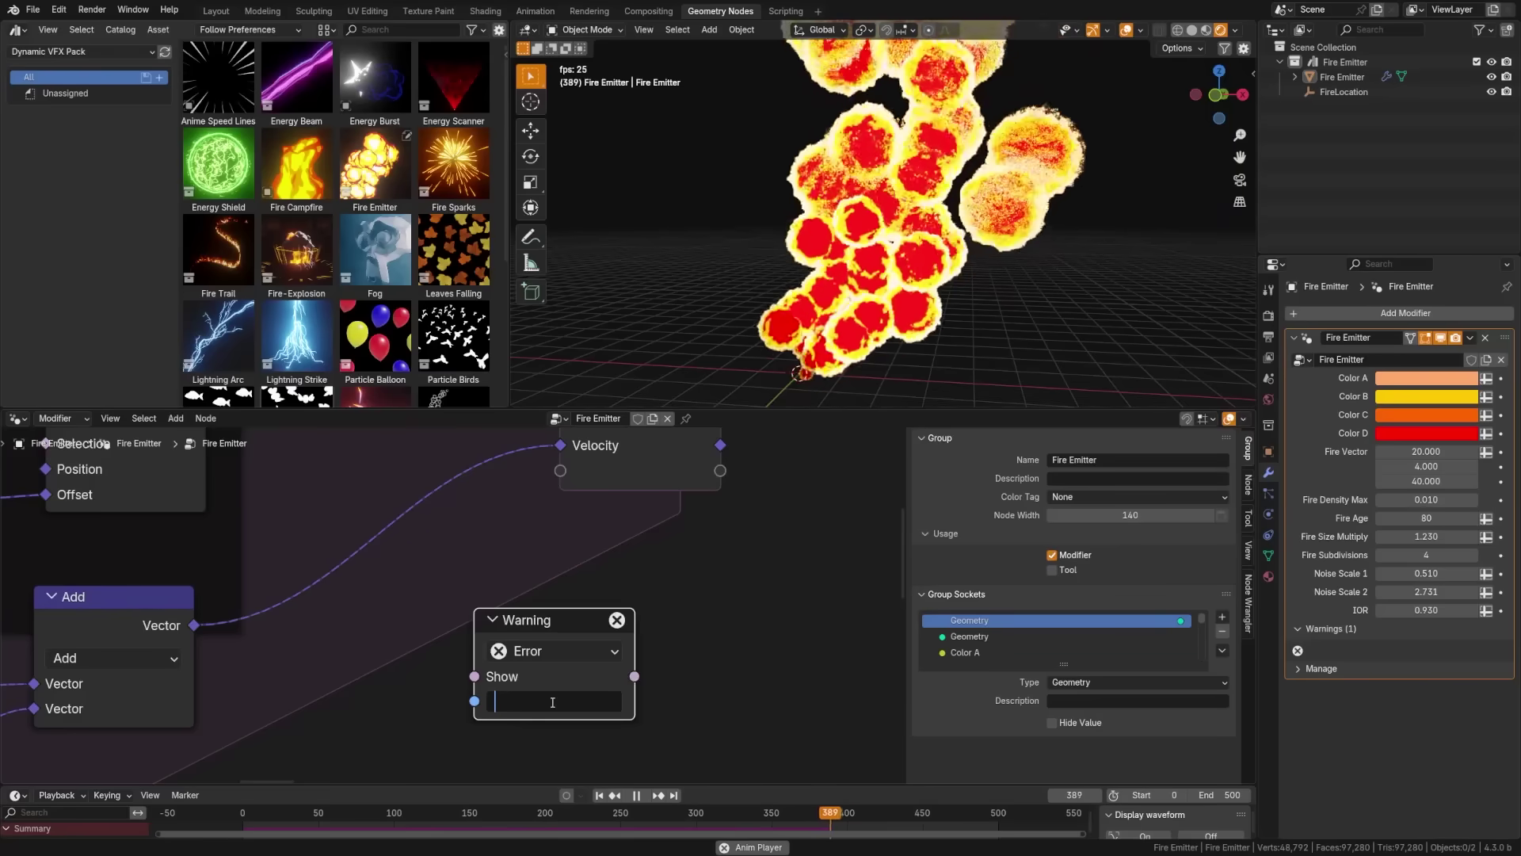
type("Simulation Compromise")
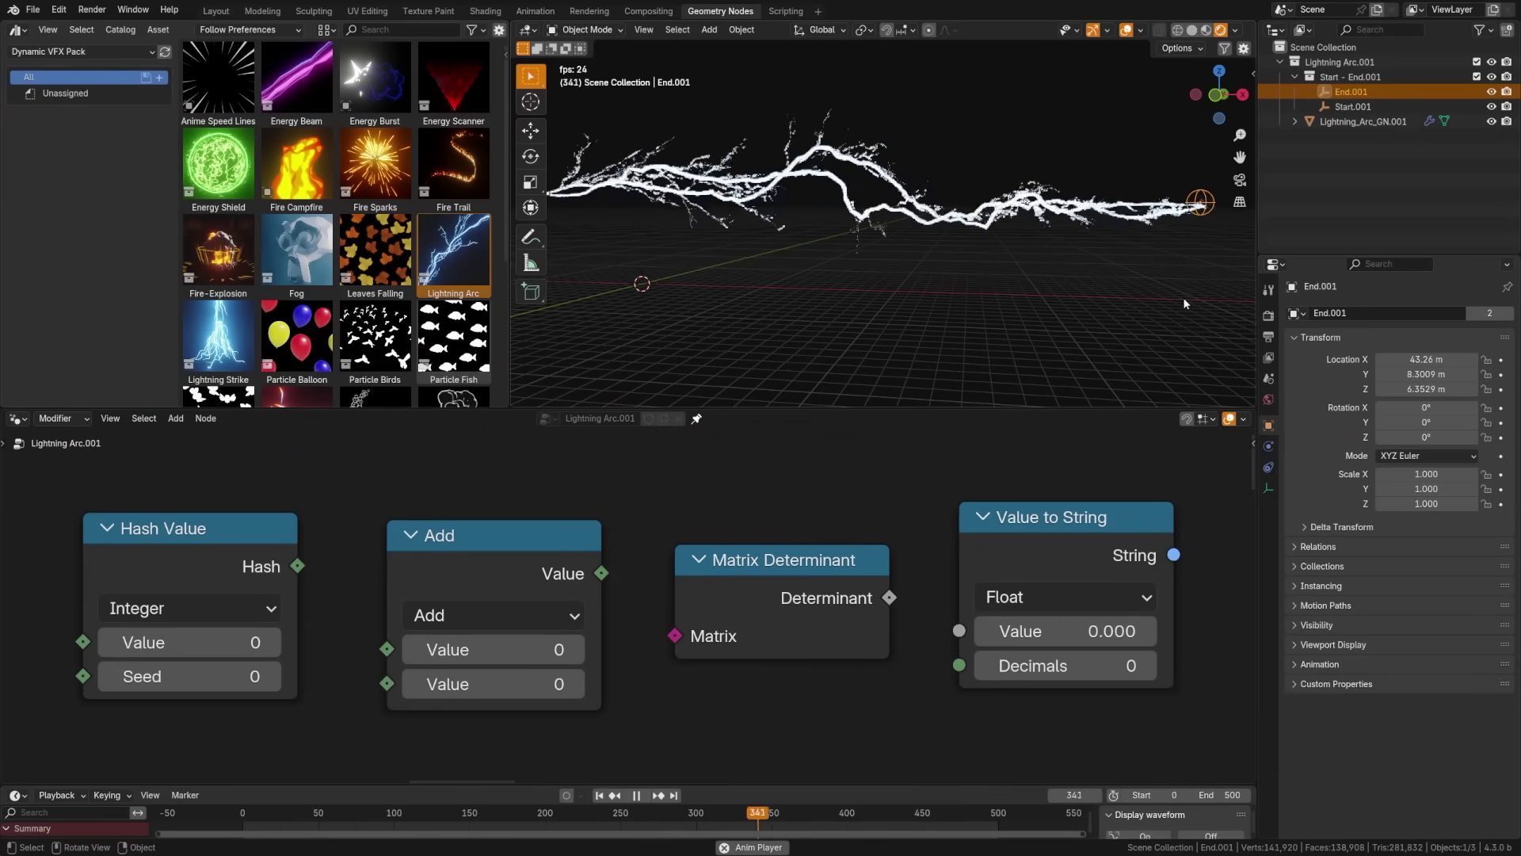
key("g")
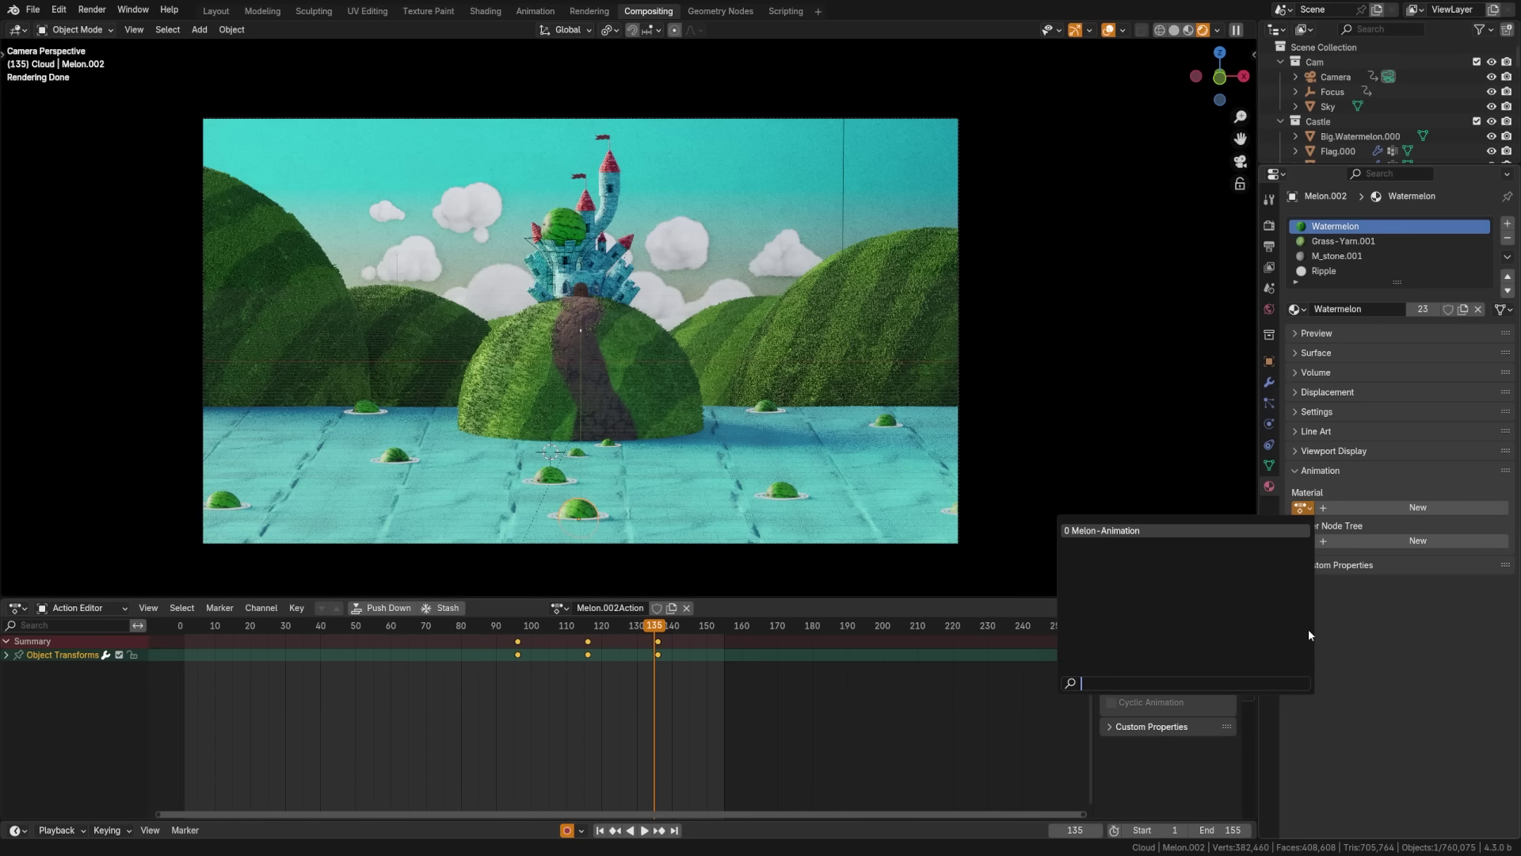
- Assign Melon-Animation to the Watermelon material and Melon-Animation.001 to its shader node tree
left_click(1309, 629)
left_click(1308, 541)
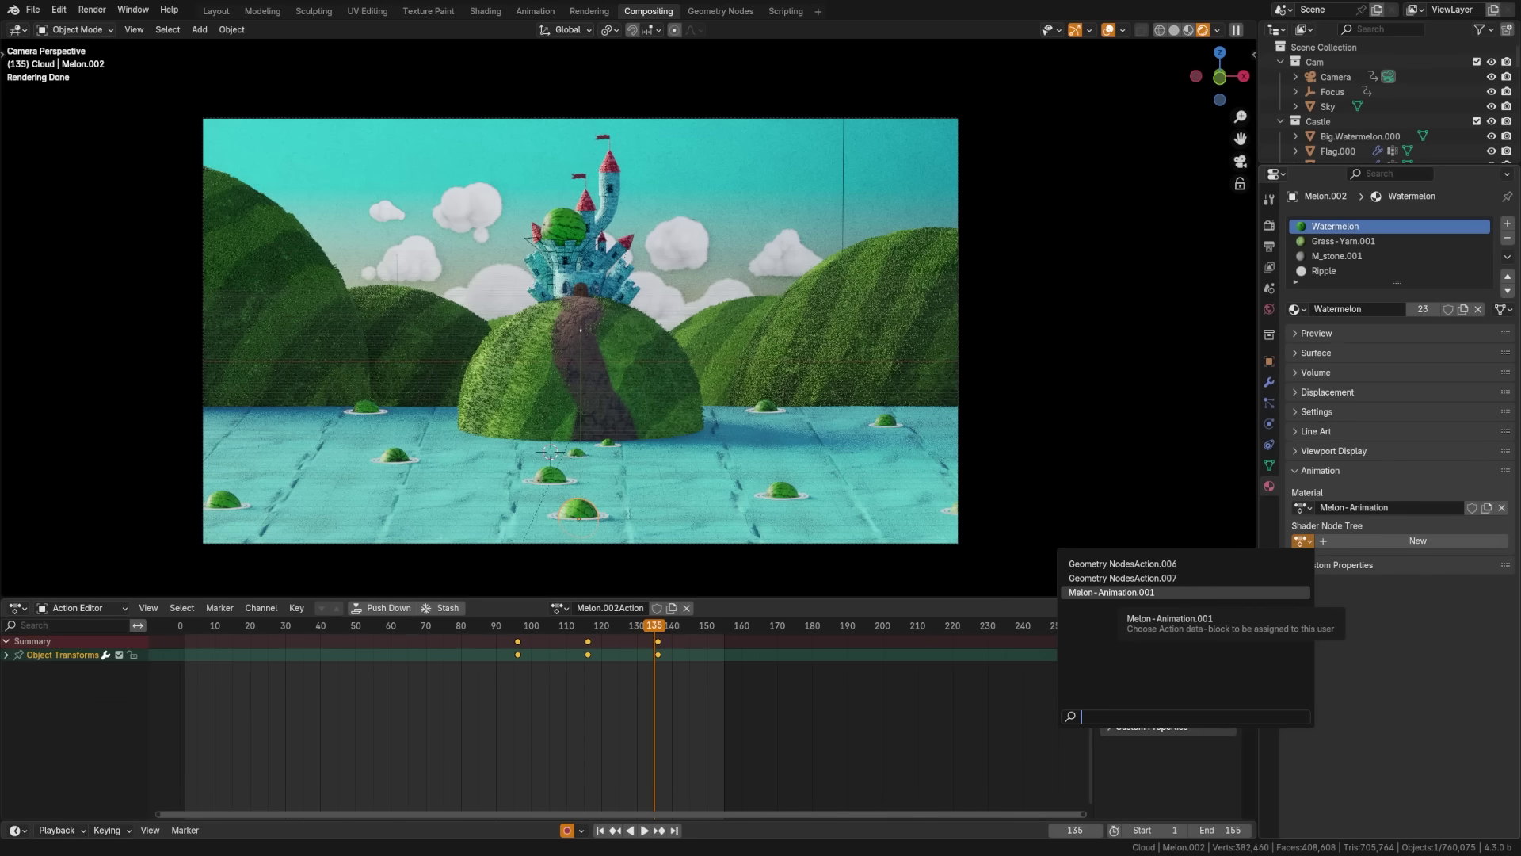
left_click(1125, 593)
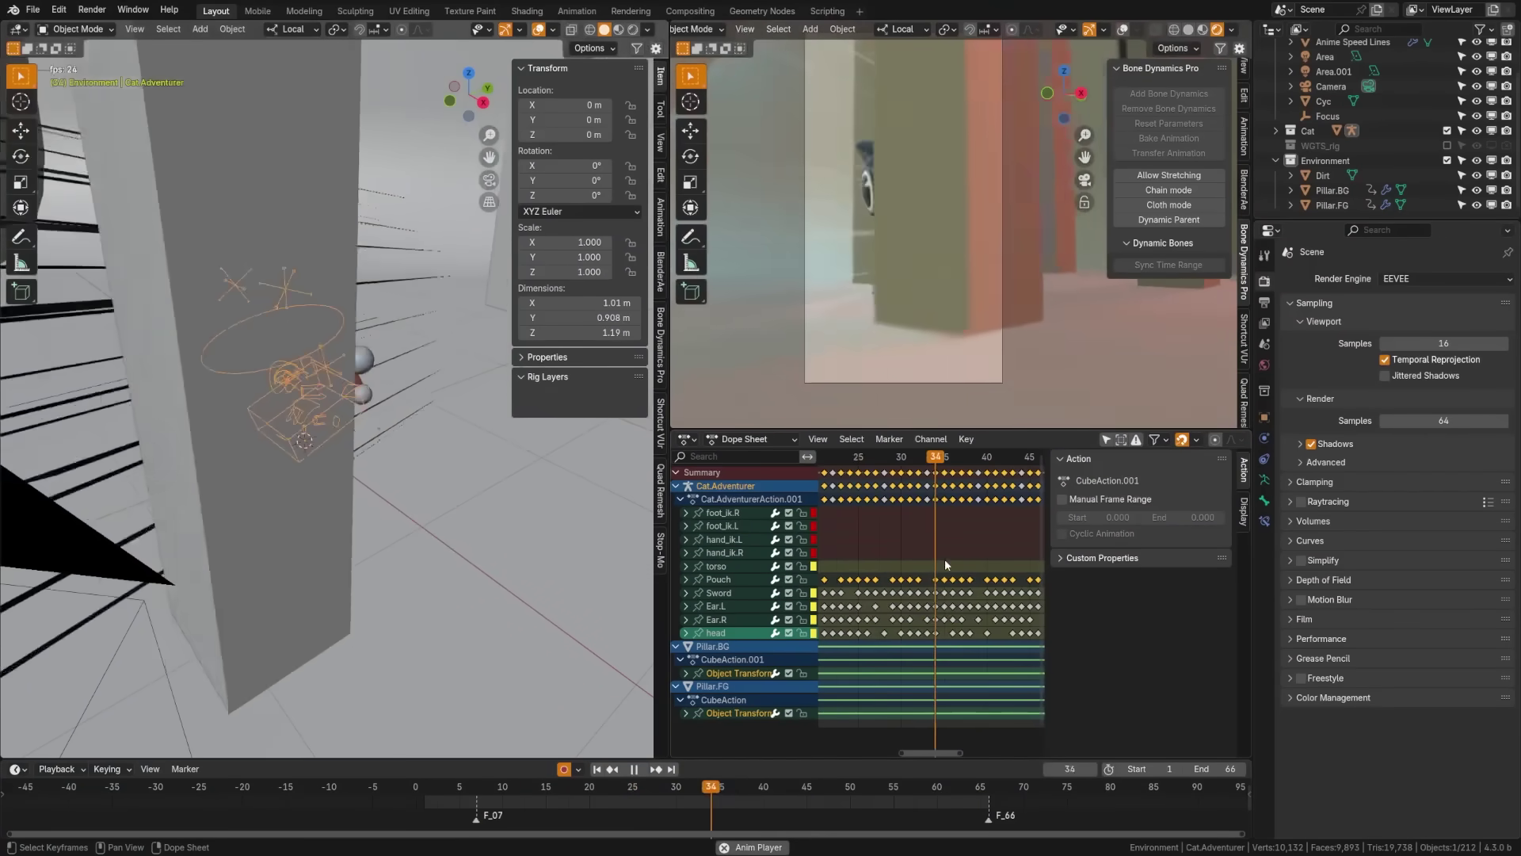
- Add a Copy Rotation constraint to w.flip.l targeting Eye.Rig bone w.flip.r
left_click(945, 559)
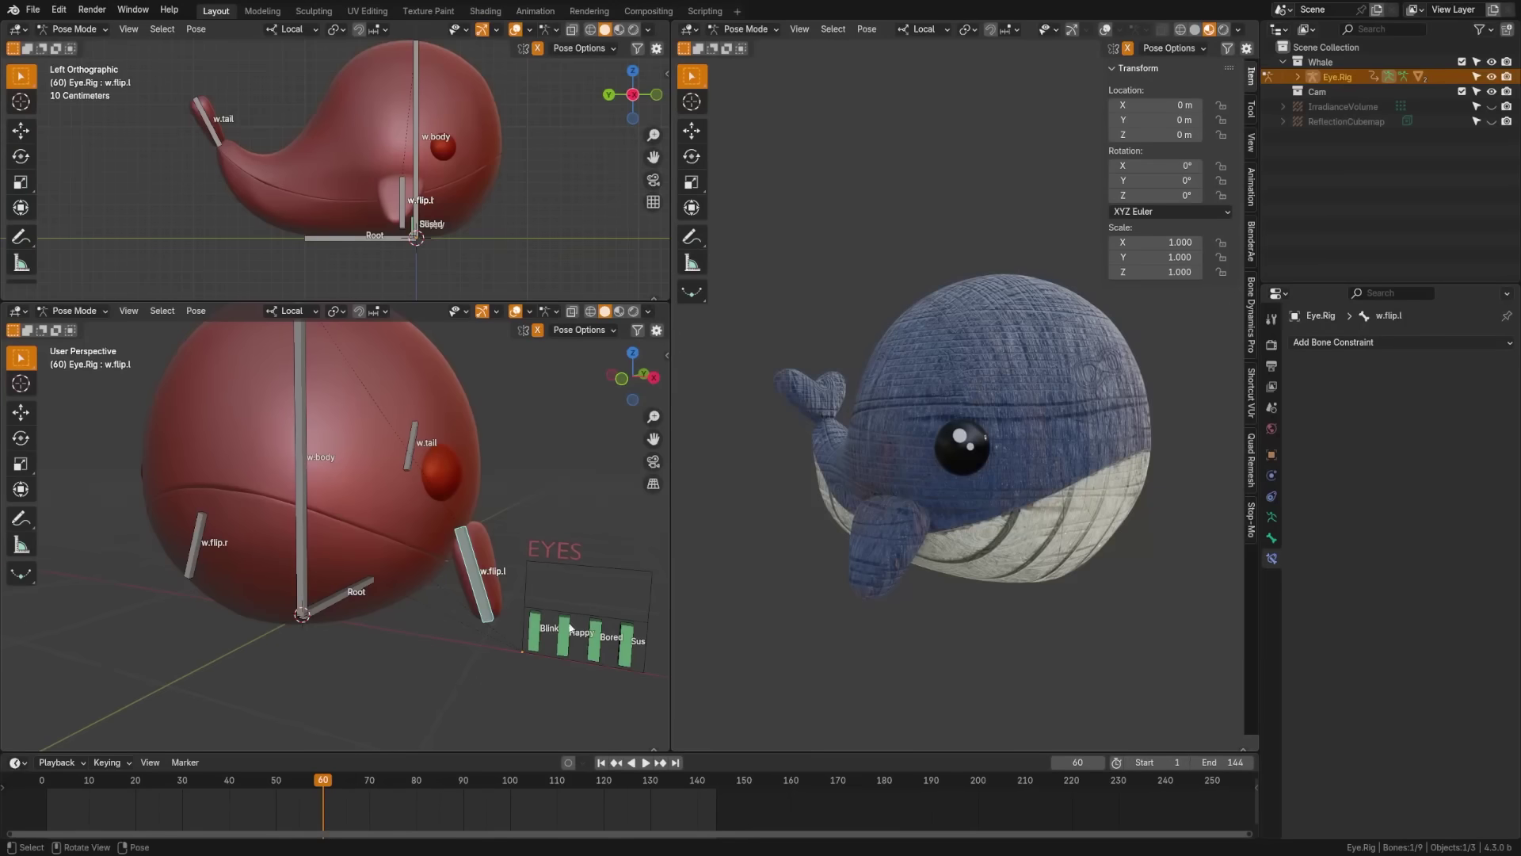
left_click(1458, 341)
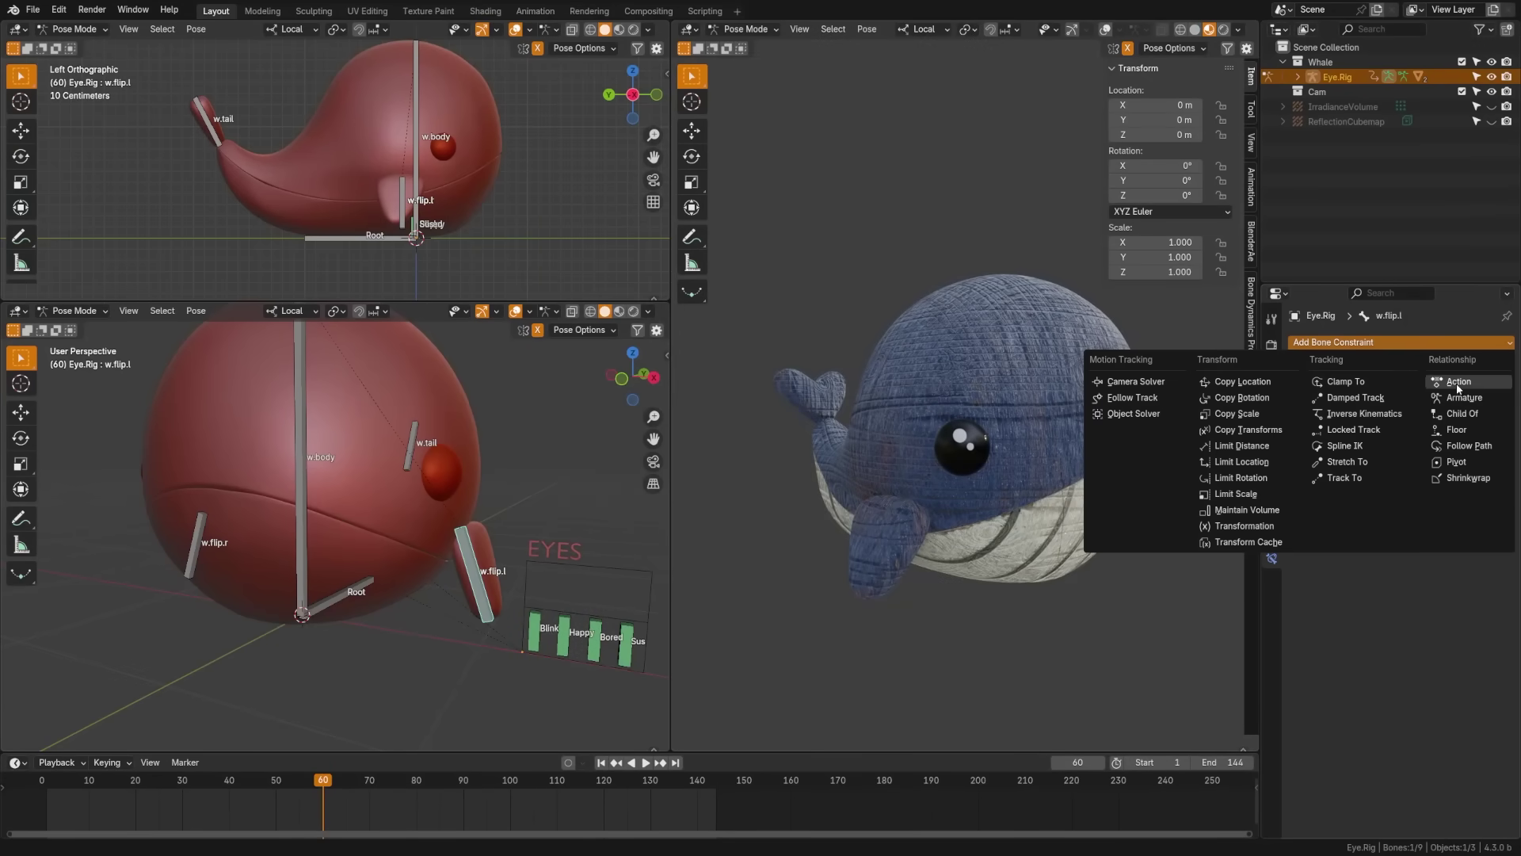
left_click(1242, 398)
left_click(1486, 388)
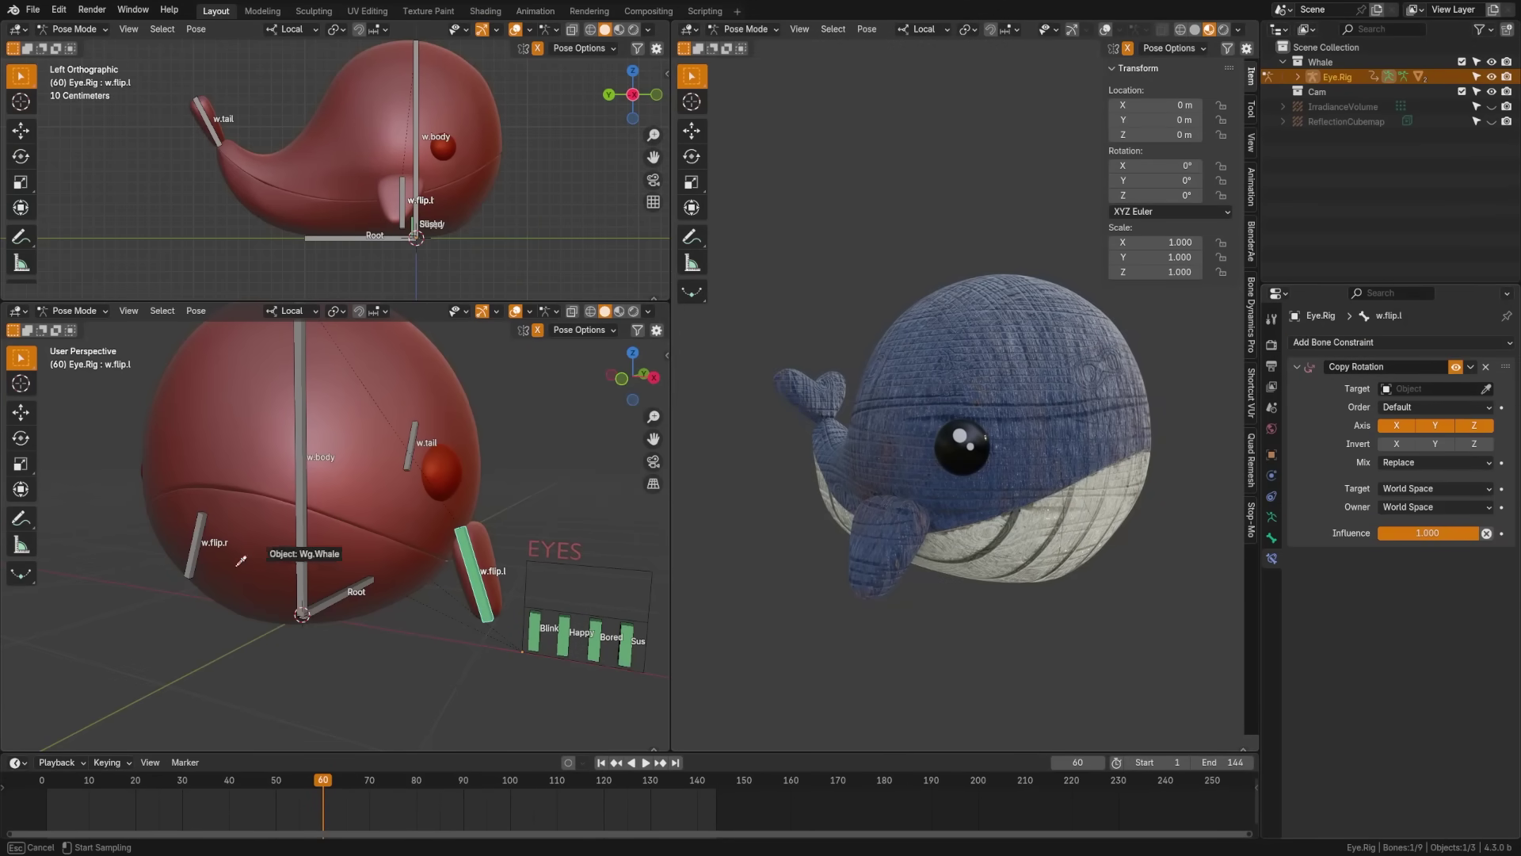
left_click(198, 553)
left_click(197, 546)
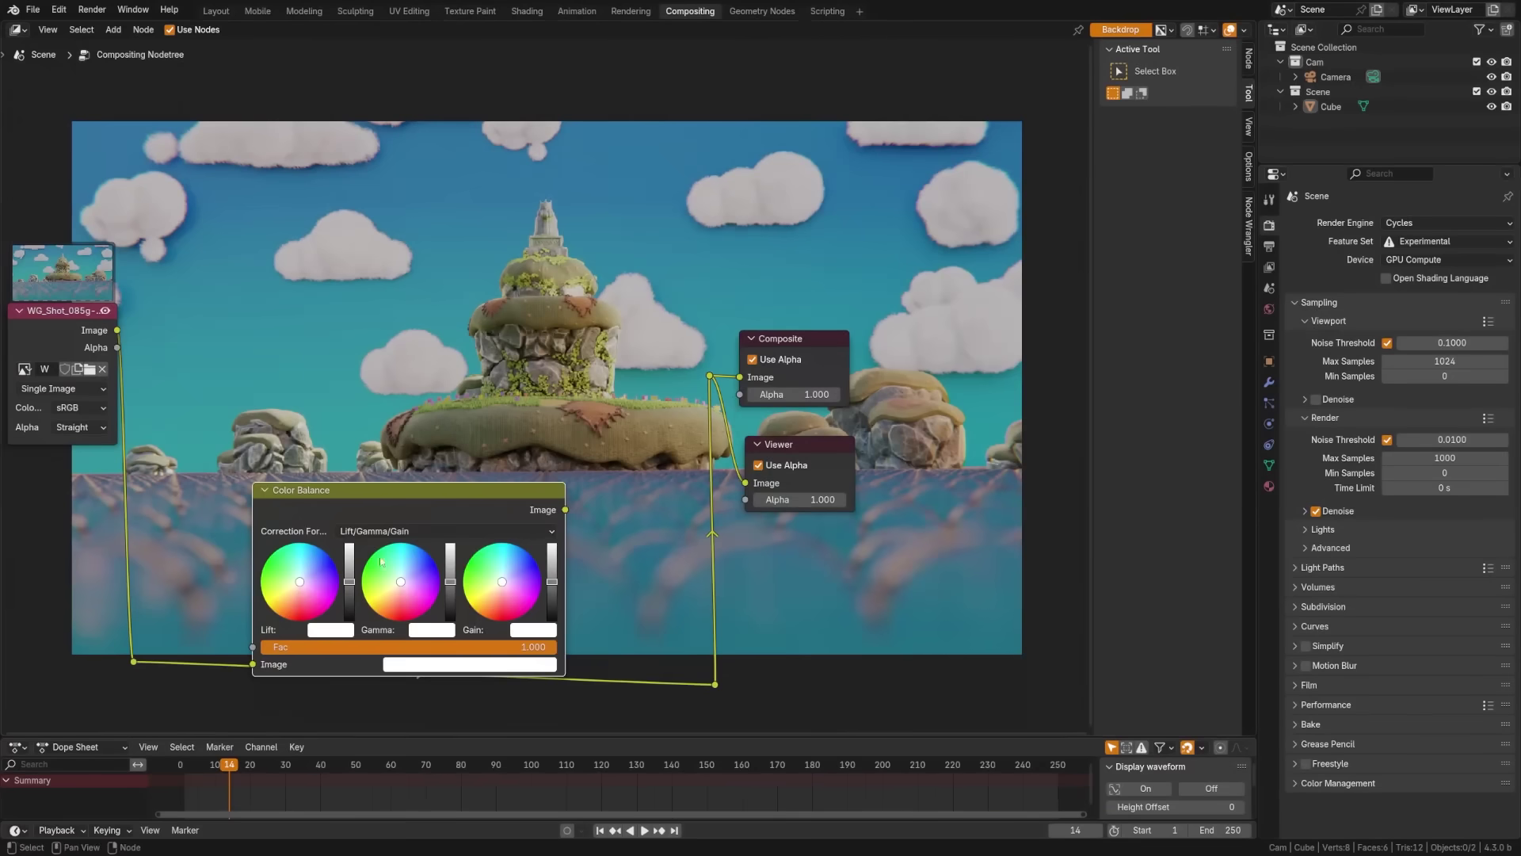
left_click(447, 517)
- Set Color Balance to White Point sampled from the image, and expand Cameras > Camera.001
left_click(444, 550)
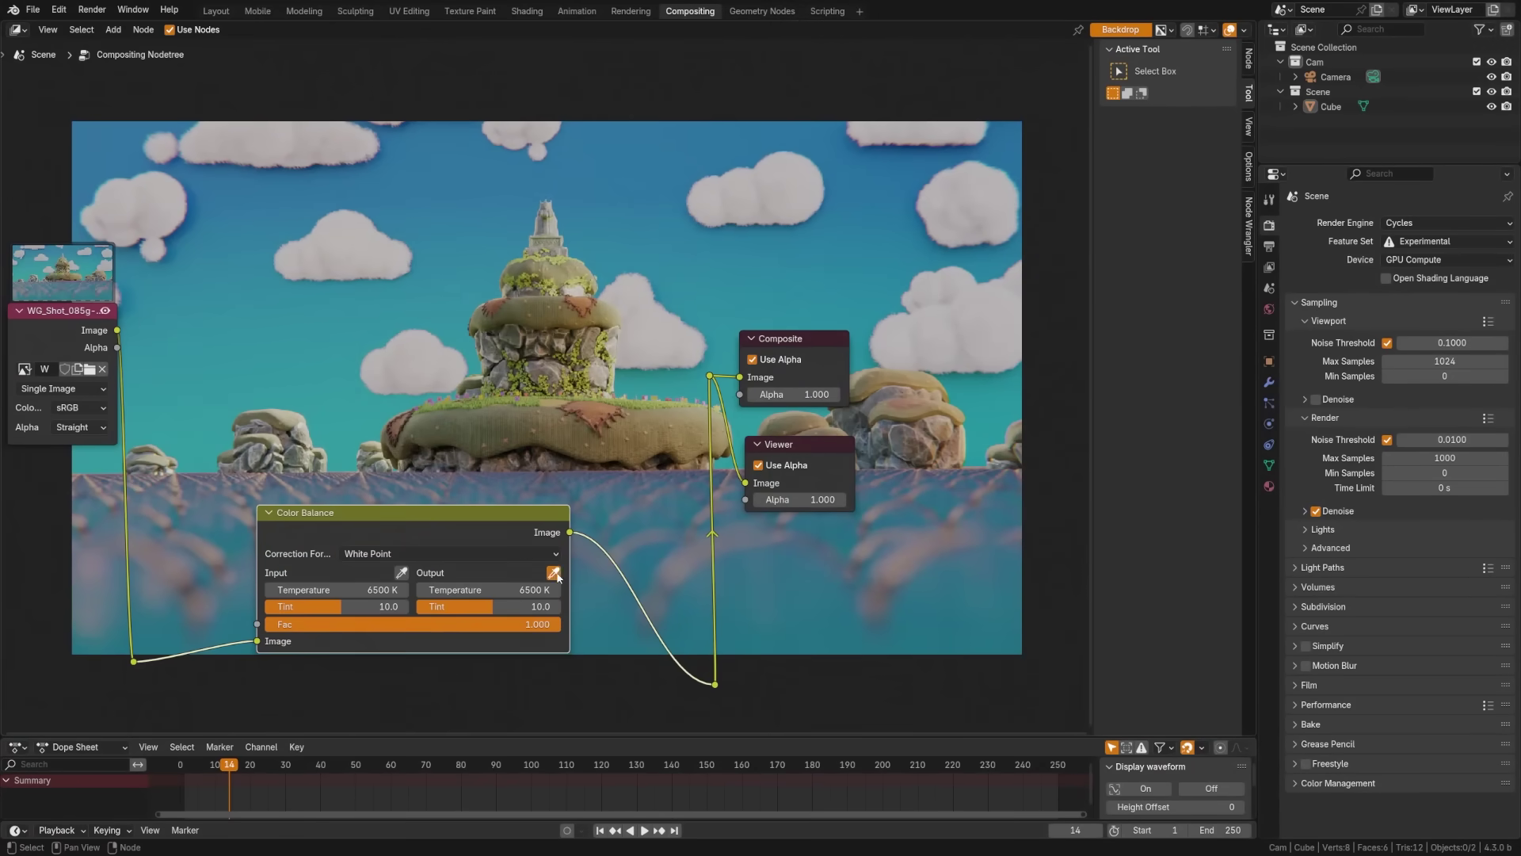
left_click(427, 341)
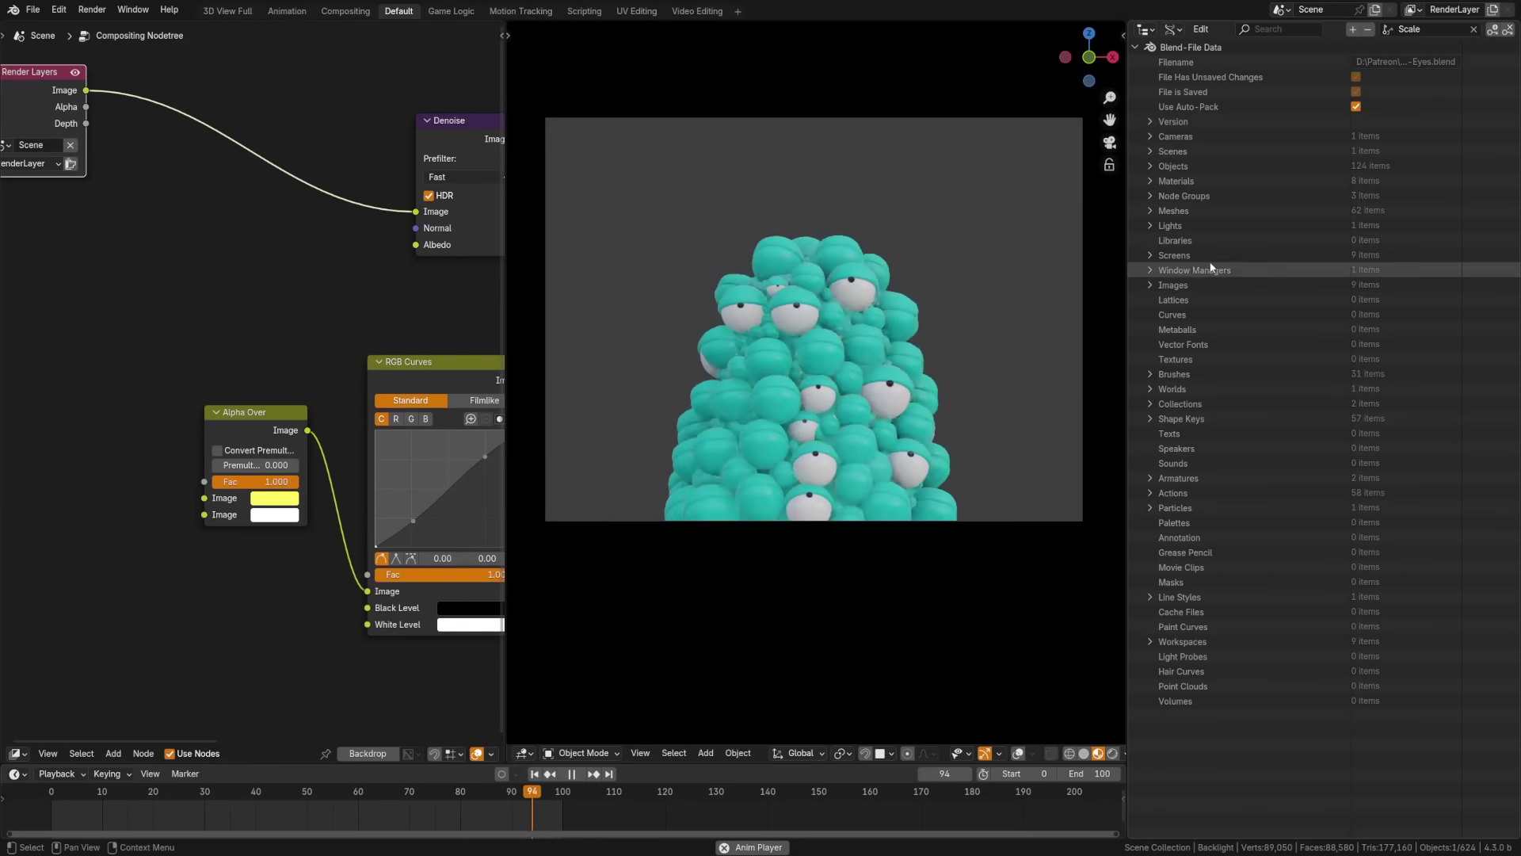
left_click(1150, 140)
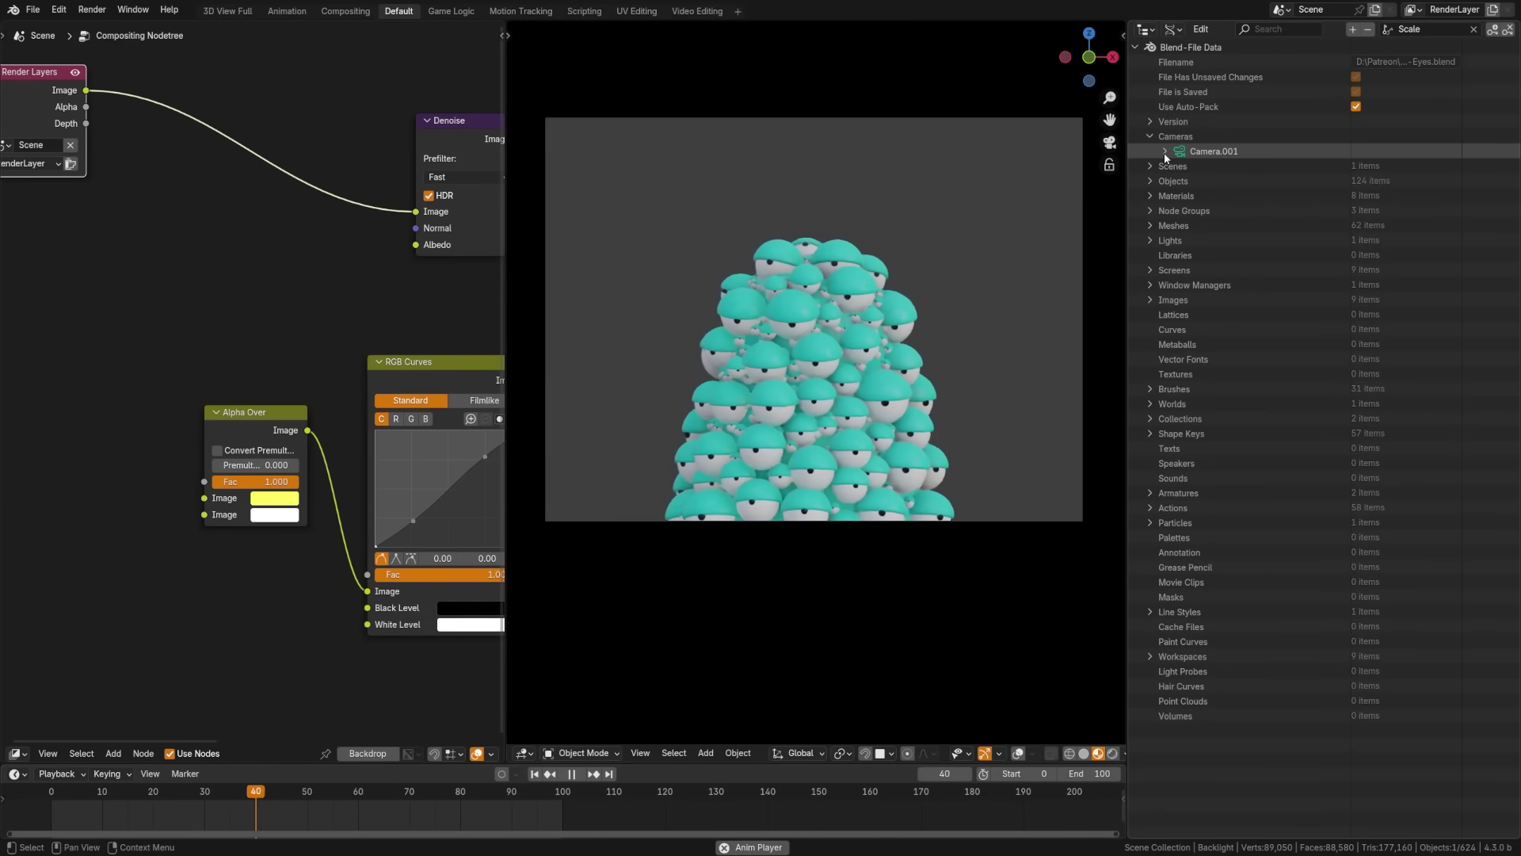
left_click(1163, 152)
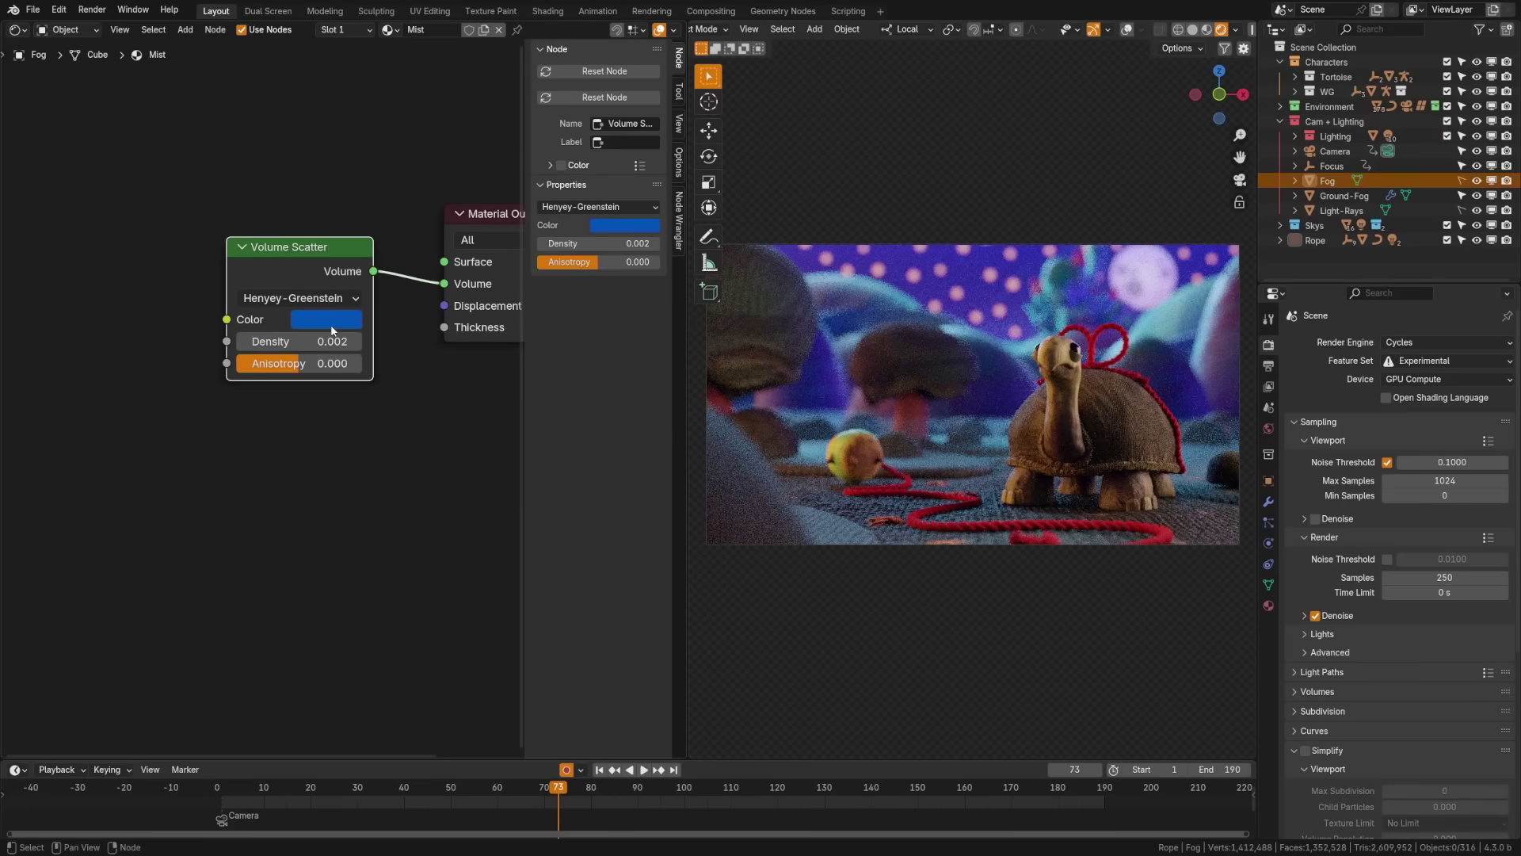
- Make the fog's Volume Scatter cyan with Rayleigh phase and set diffuse roughness to 0.200
left_click(326, 319)
left_click(317, 425)
left_click(278, 299)
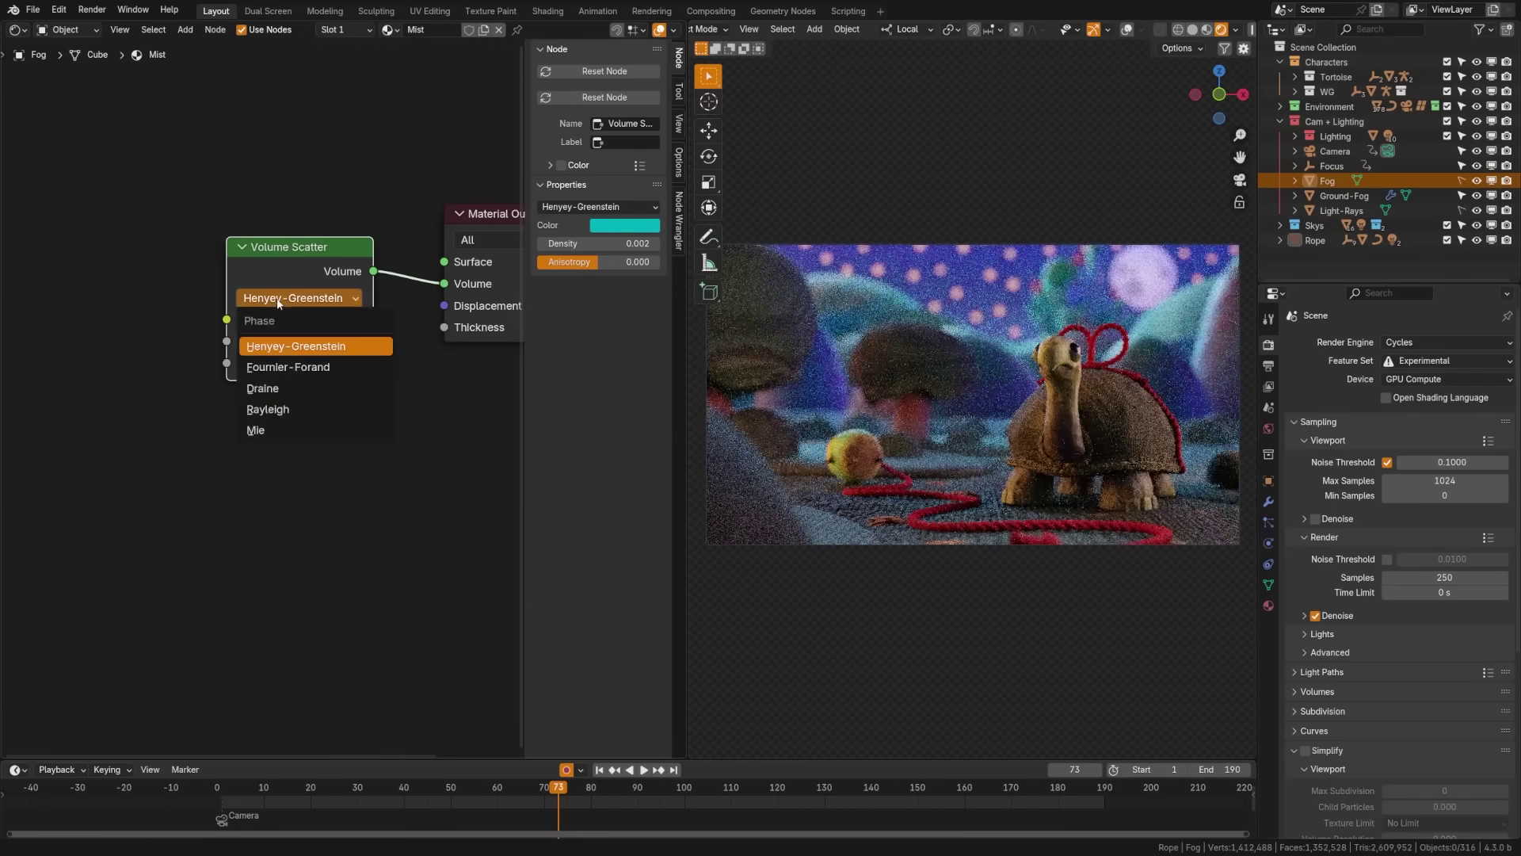
left_click(294, 409)
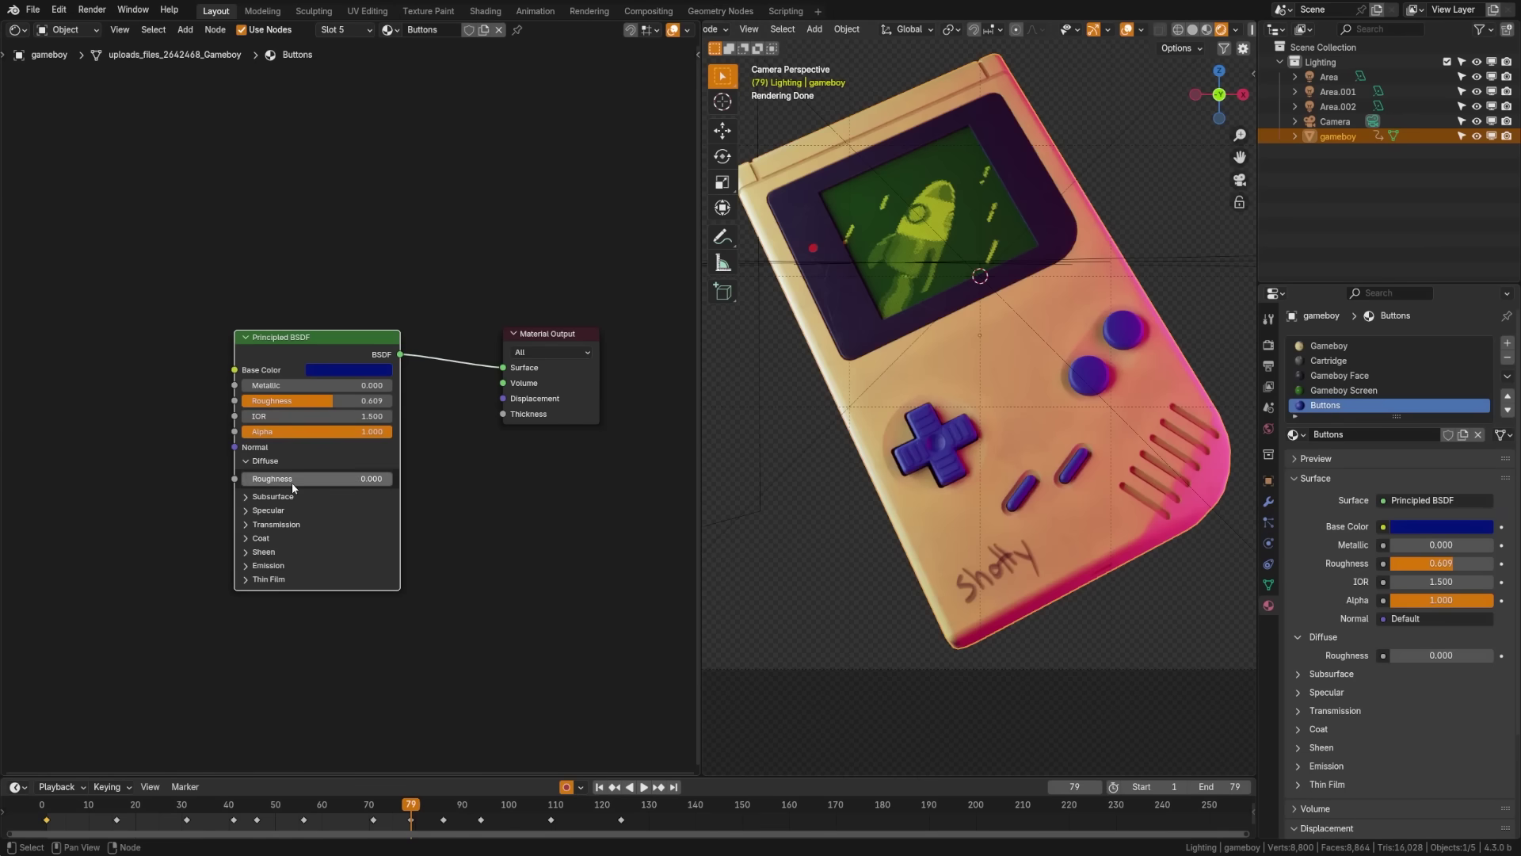
left_click_drag(289, 485, 393, 484)
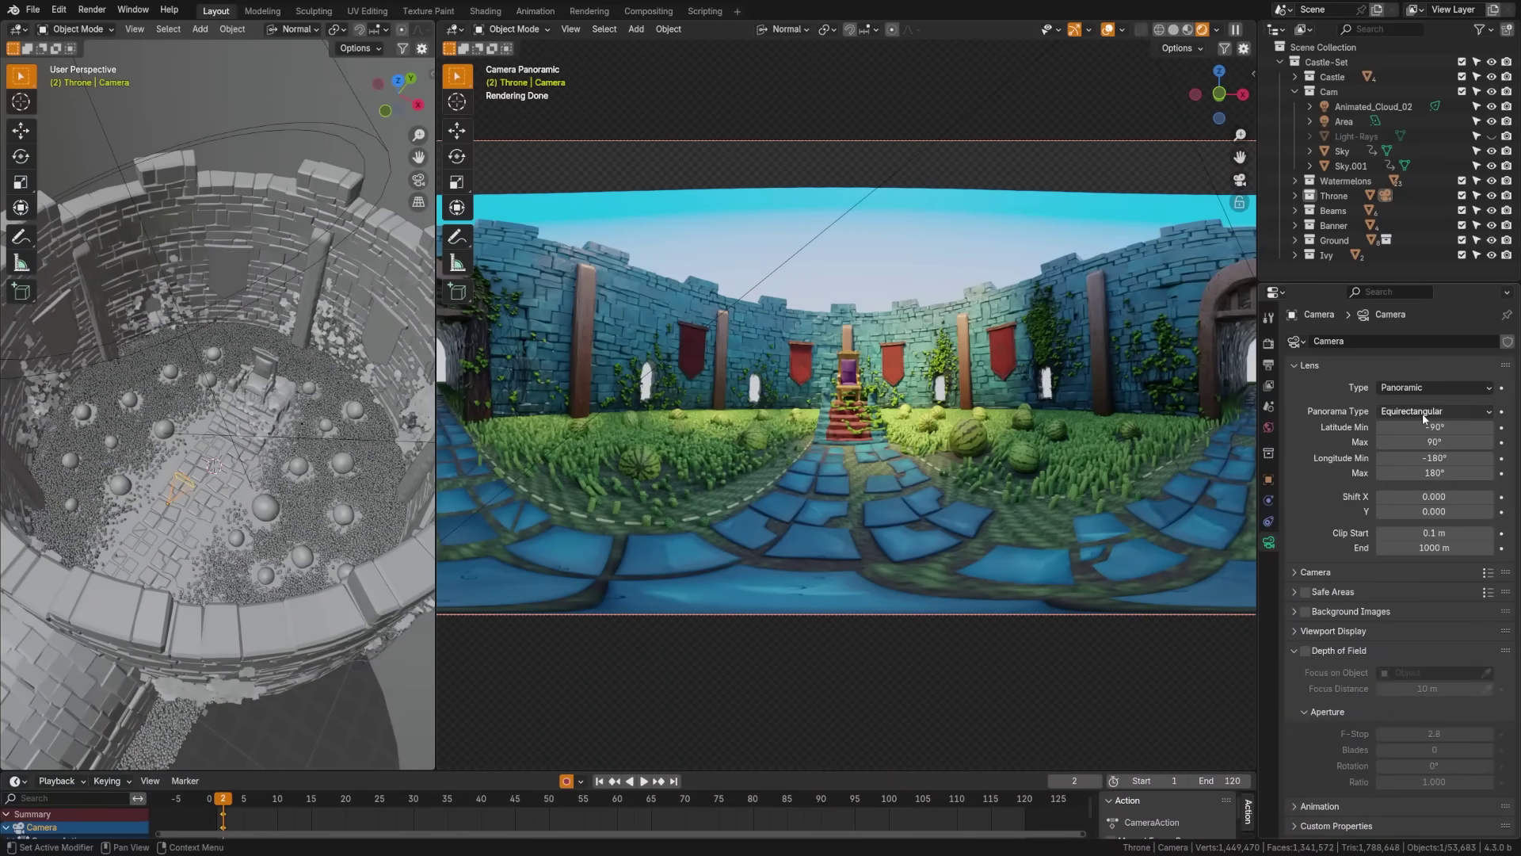
- Set the camera's panorama type to Central Cylindrical and enable Fast GI
left_click(1434, 411)
left_click(1410, 526)
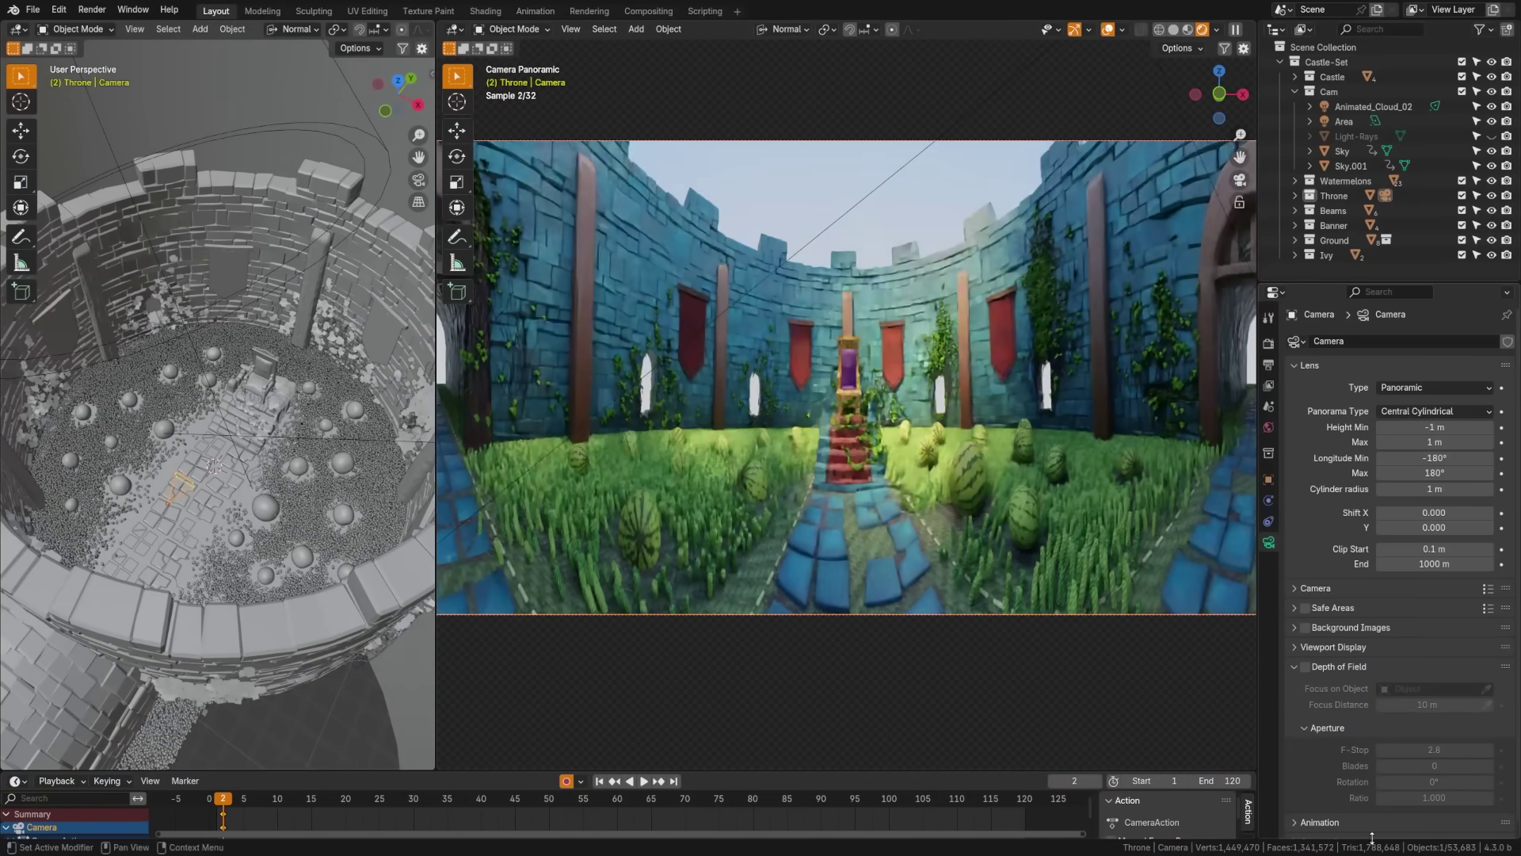
scroll(879, 536, "down", 1)
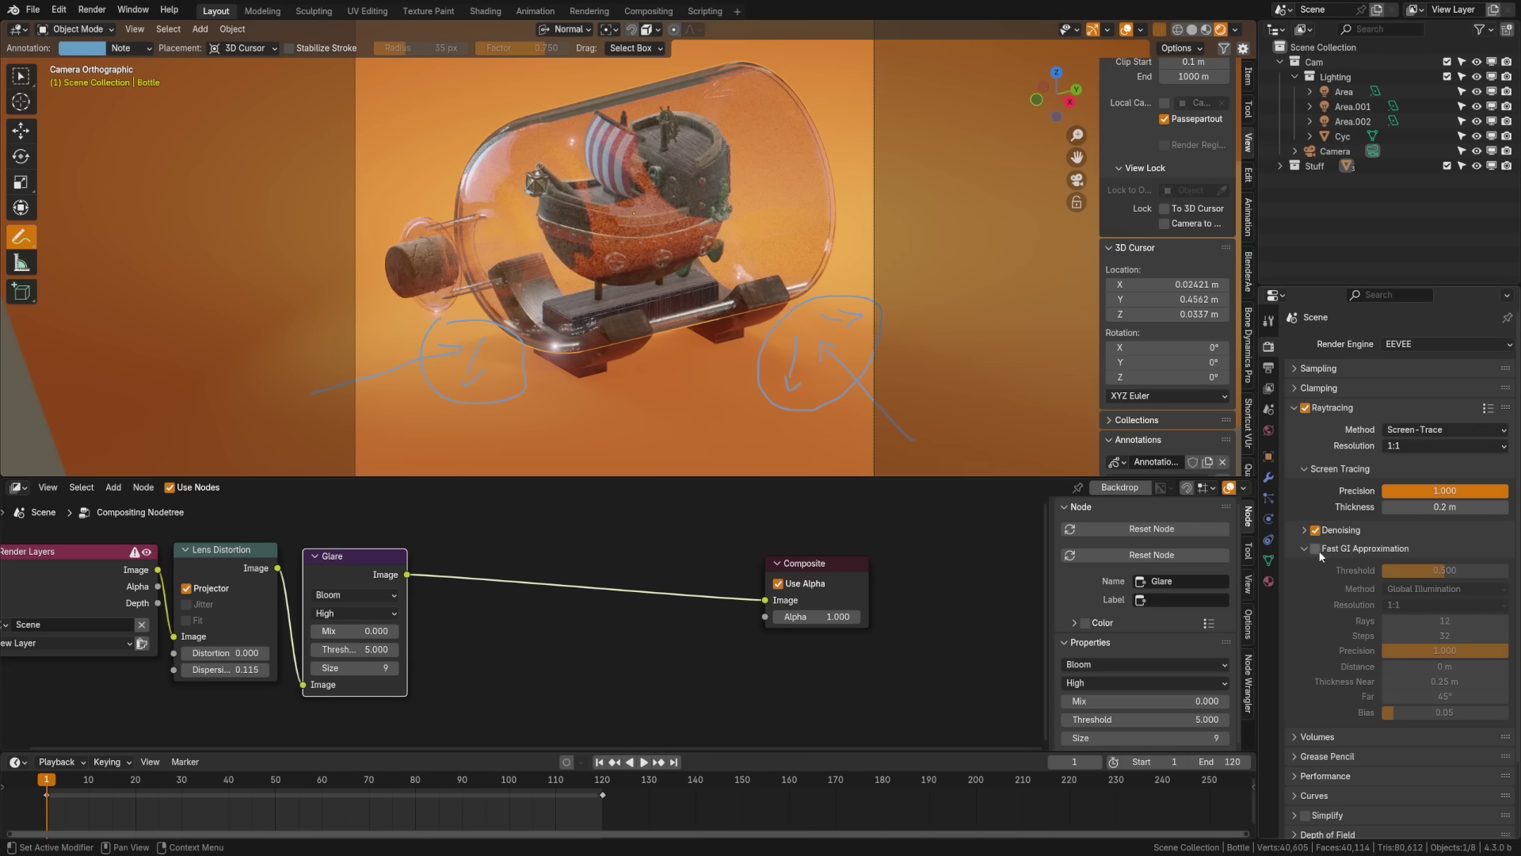
left_click(1317, 549)
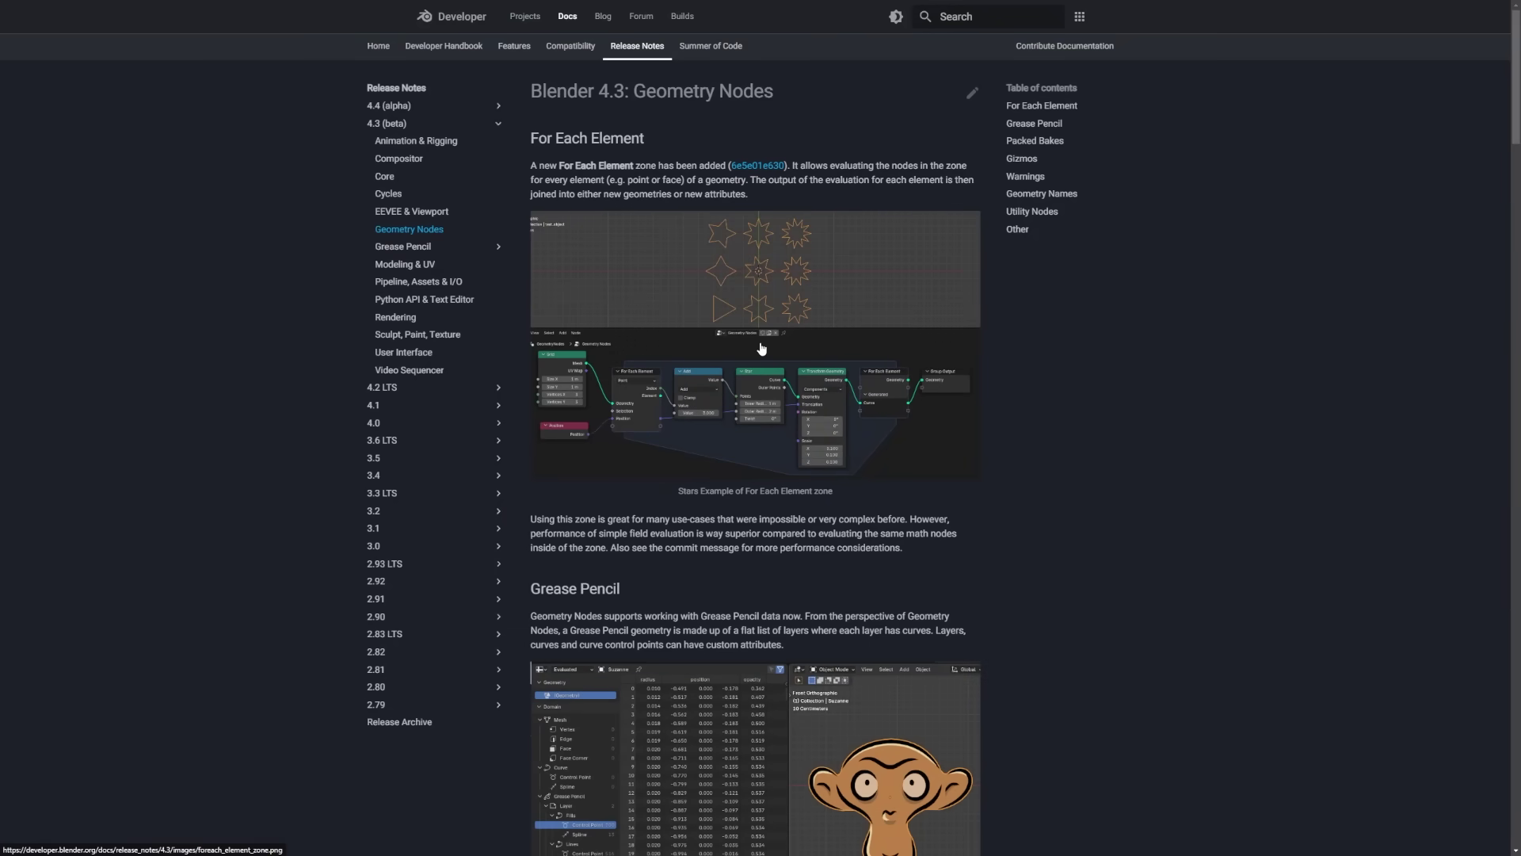
- Enlarge the For Each Element image, then unwrap the Gameboy with Minimum Stretch at 12 iterations
left_click(760, 346)
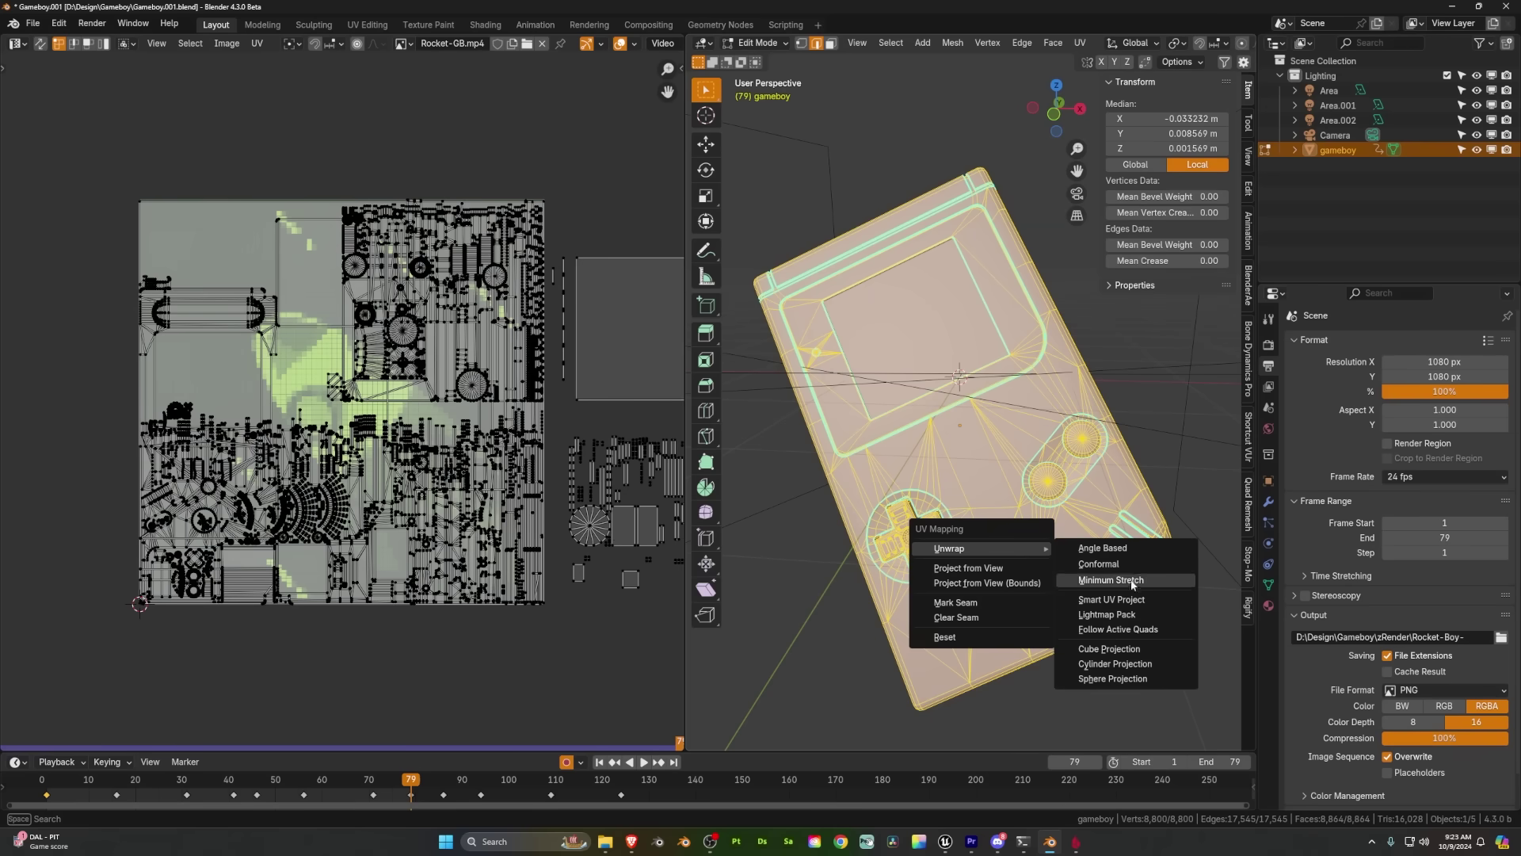
left_click(1133, 582)
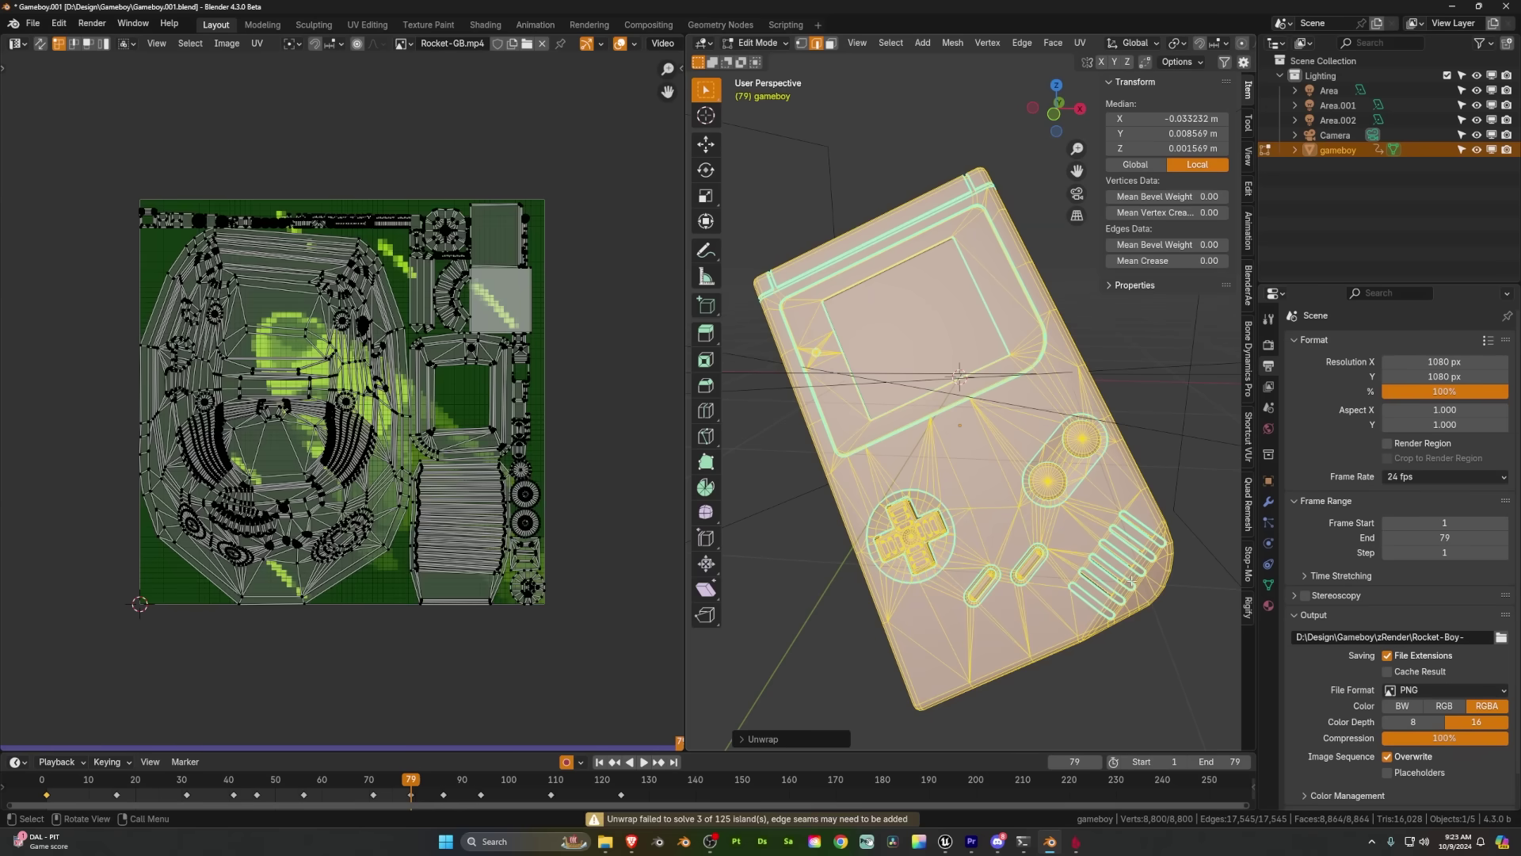
left_click(757, 740)
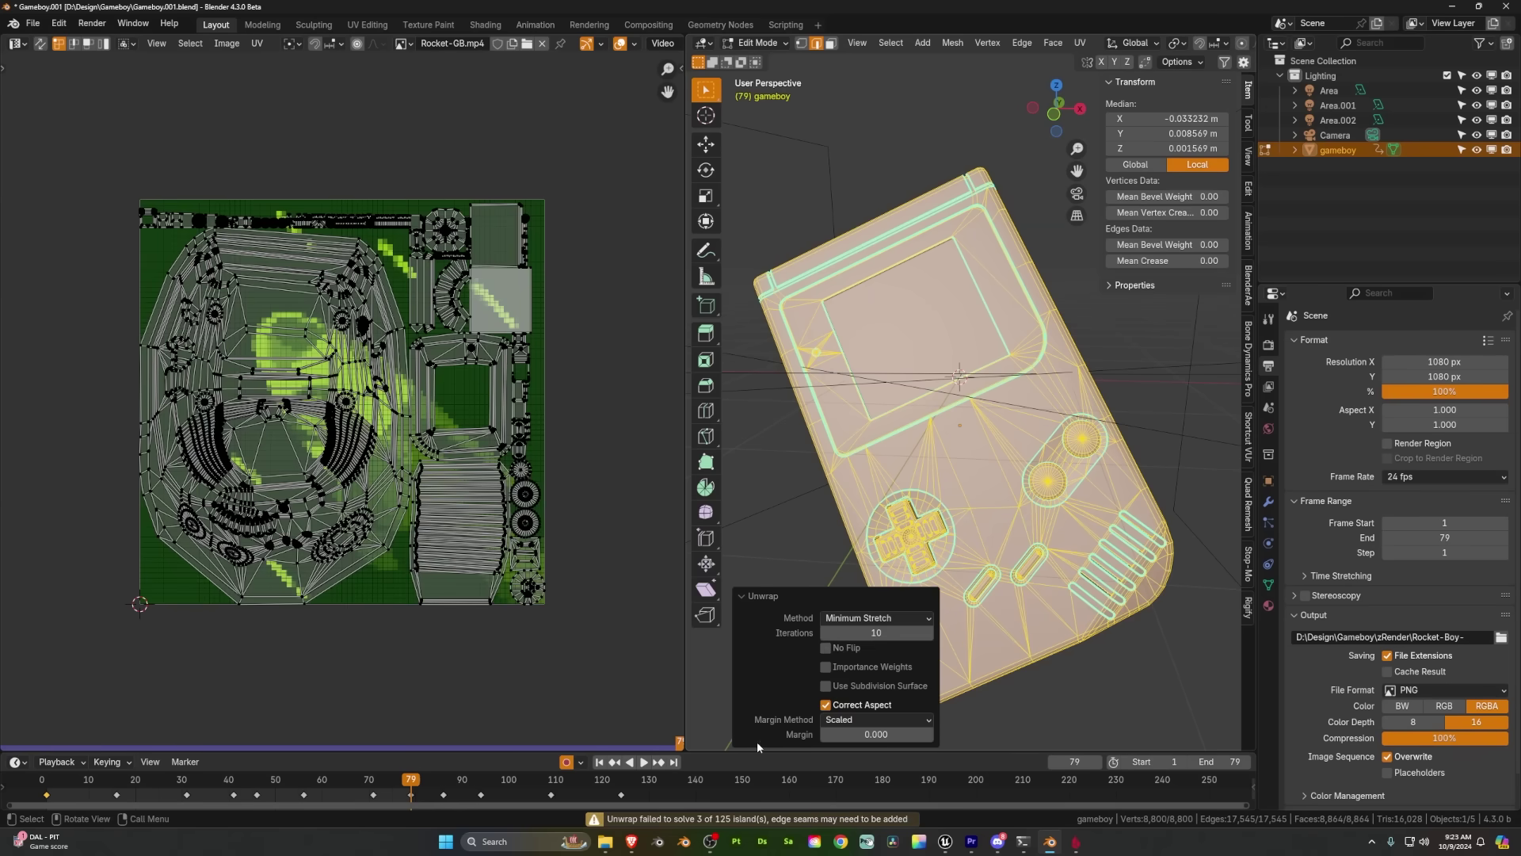
left_click(929, 634)
left_click(929, 634)
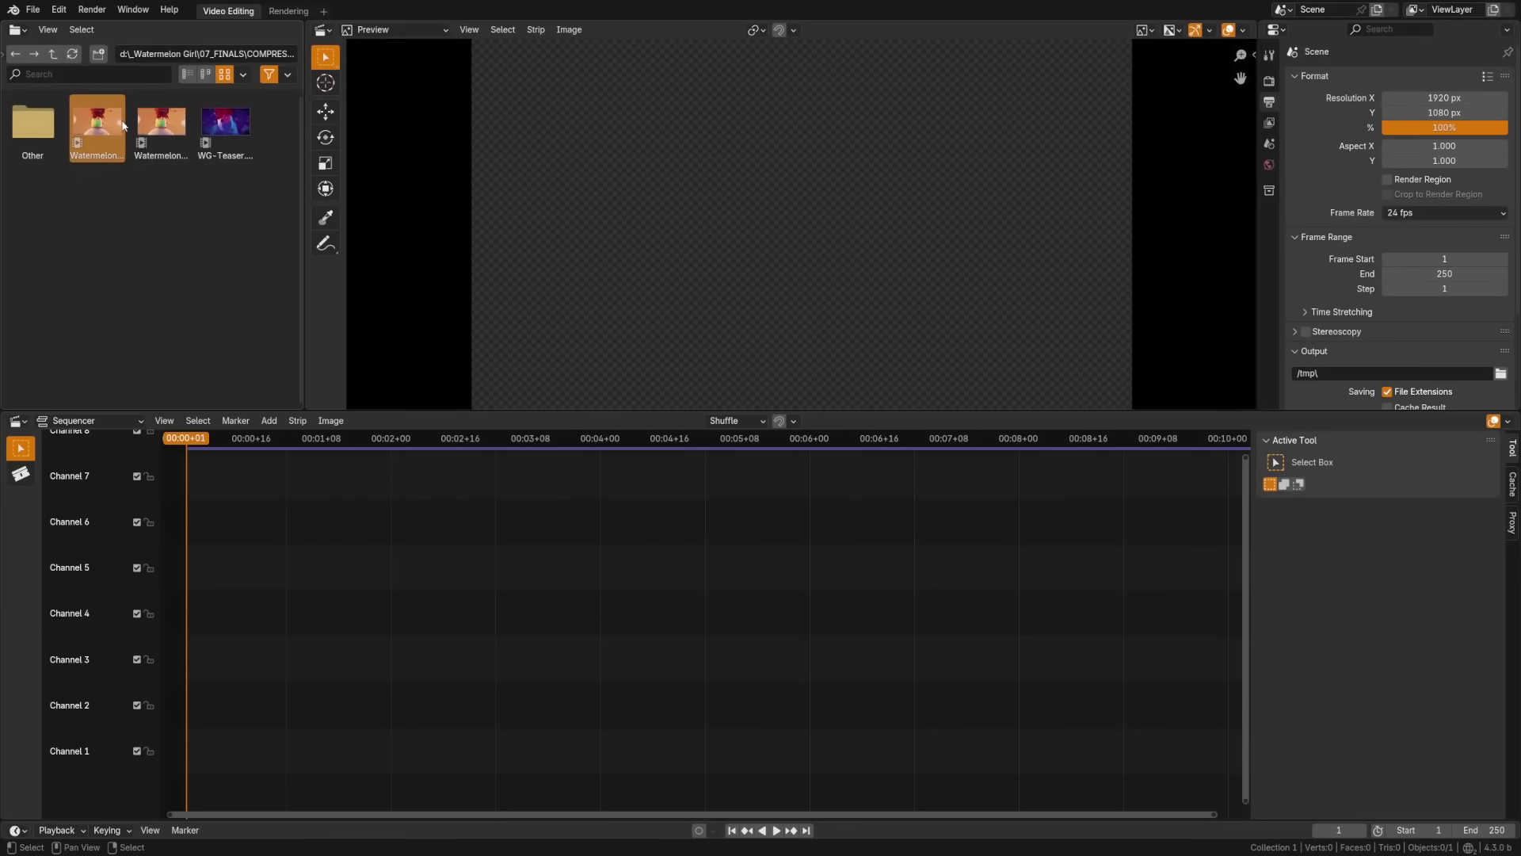
left_click_drag(123, 124, 164, 767)
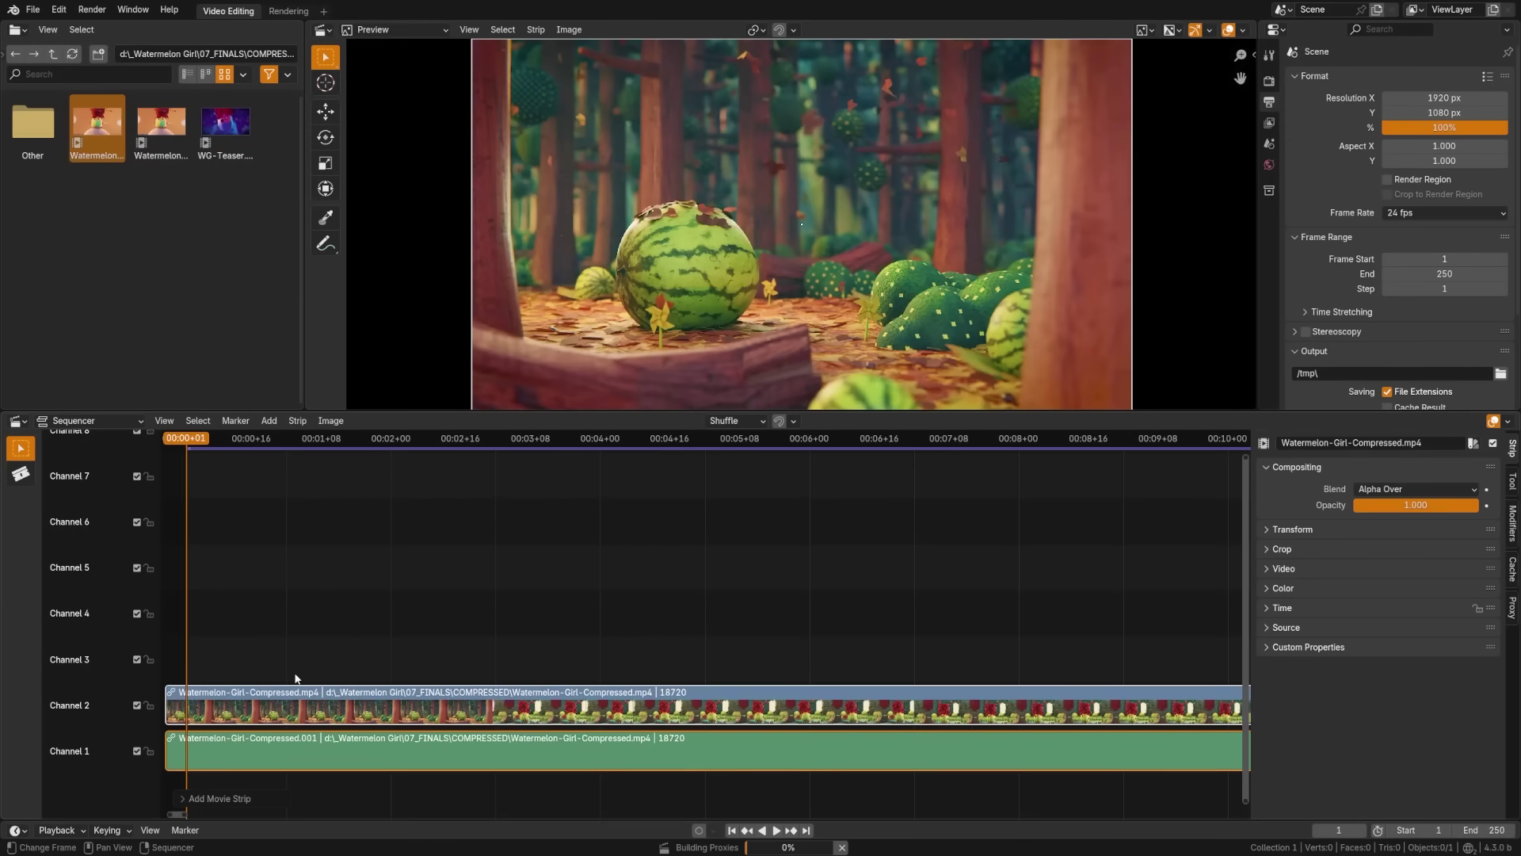
- Scrub ahead to the cave shot at frame 75 and play the watermelon video
left_click_drag(202, 445, 475, 577)
key("space")
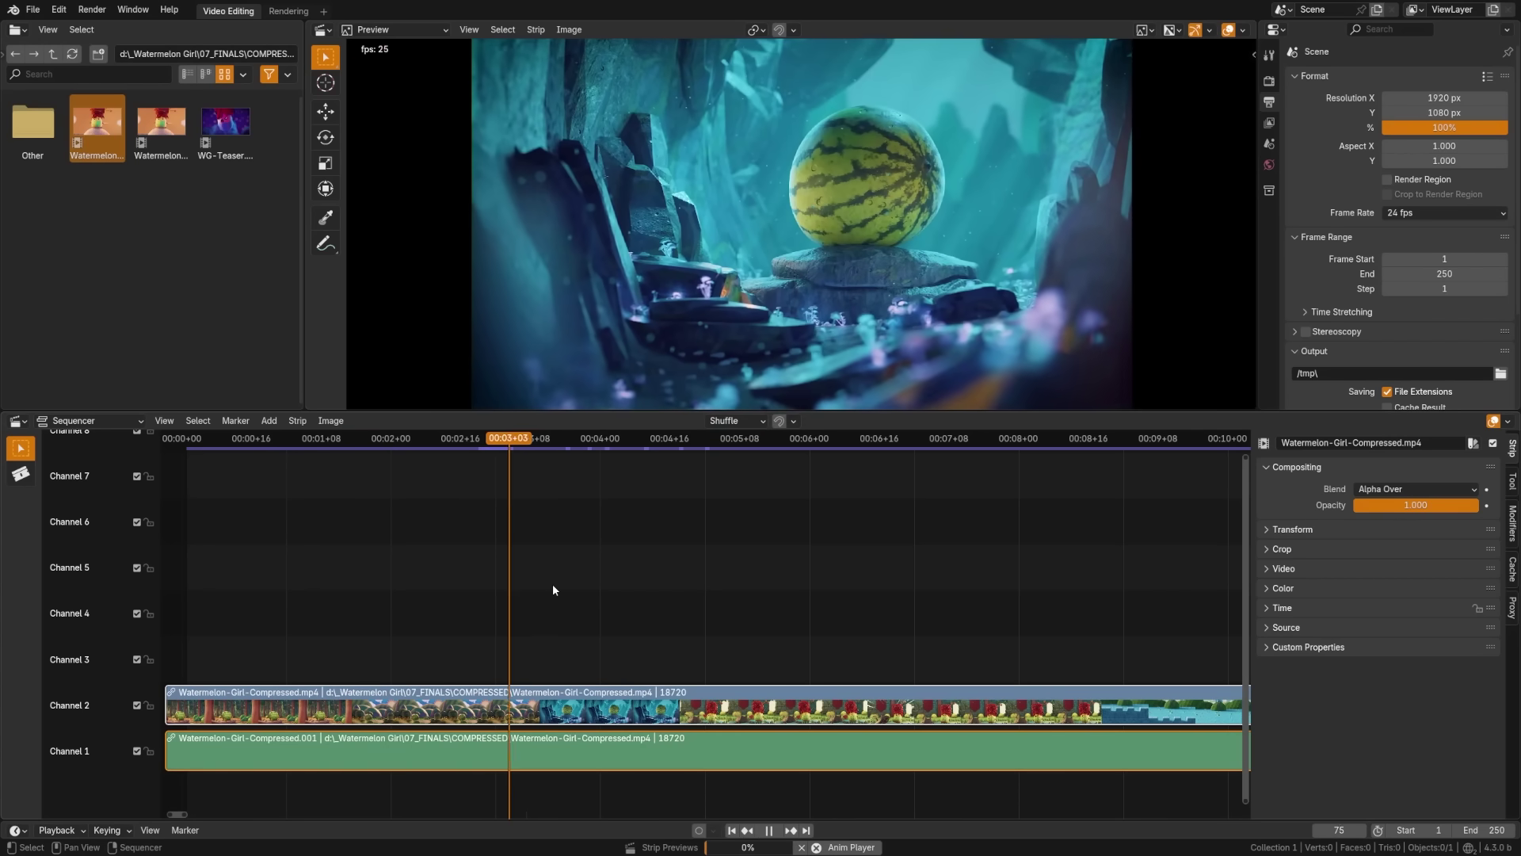